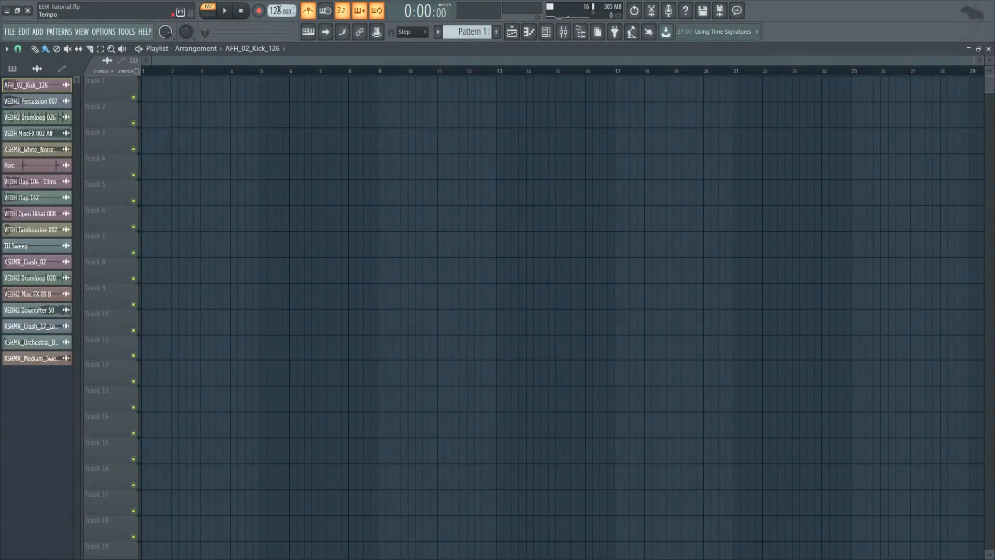
- Play the Spire lead pattern from the channel rack and inspect the preset used by Sylenth1 #3
click(552, 34)
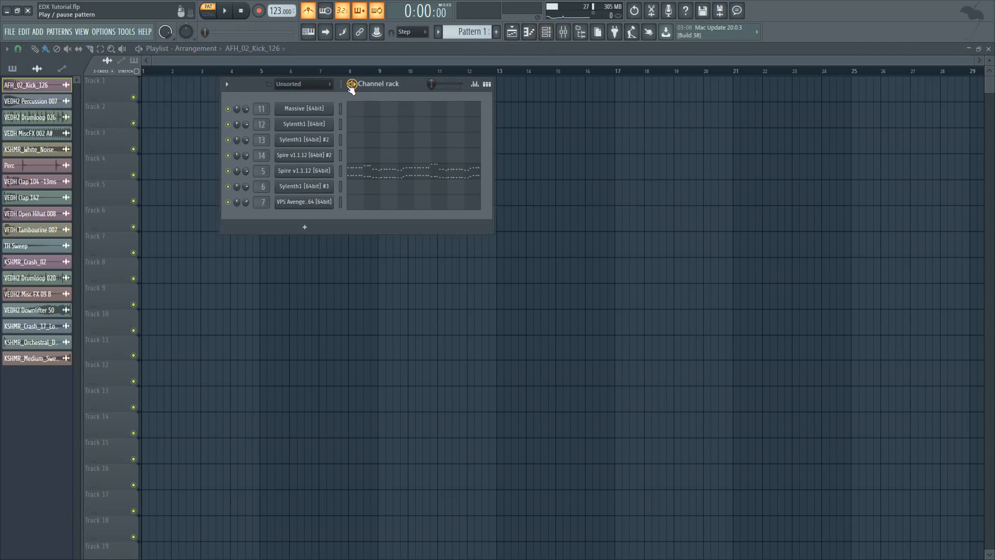
key(space)
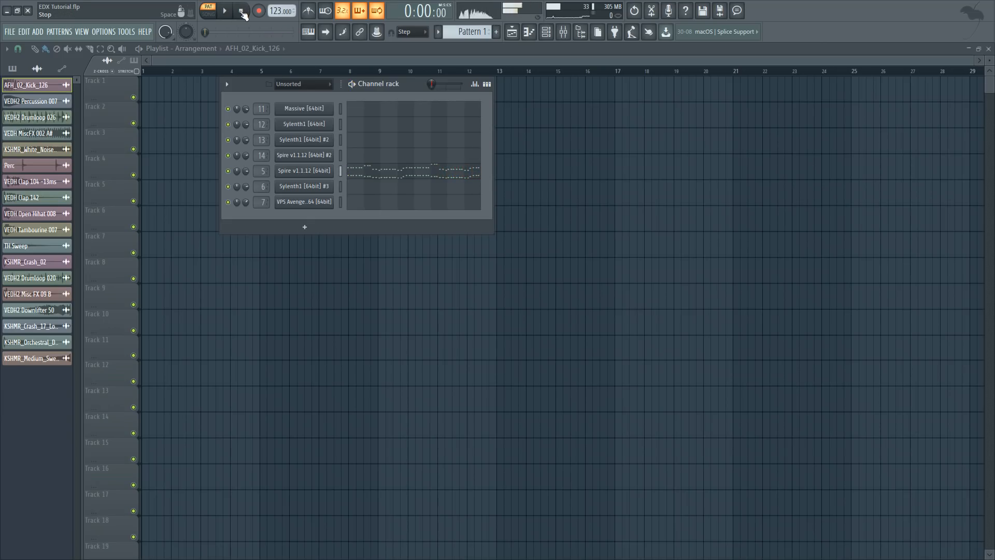
click(330, 188)
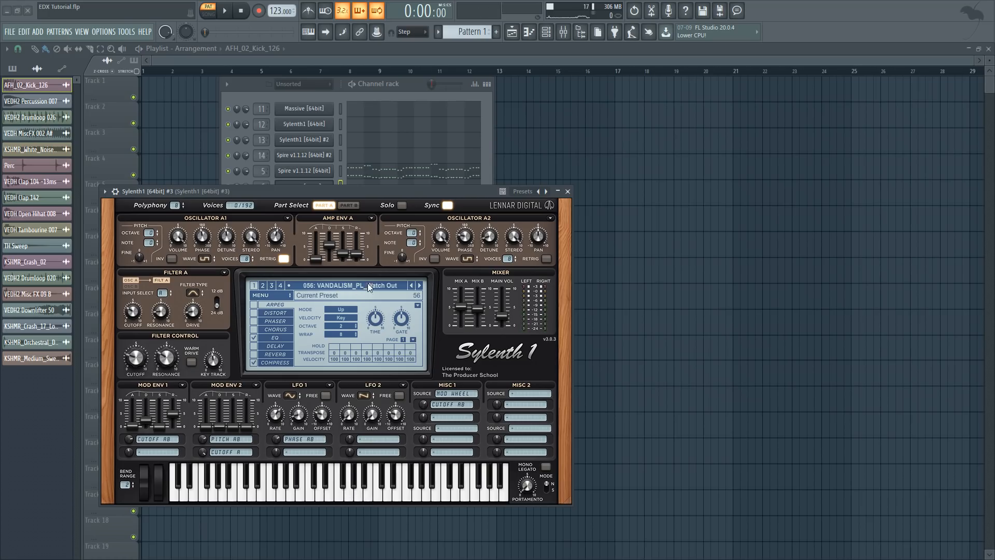
click(569, 191)
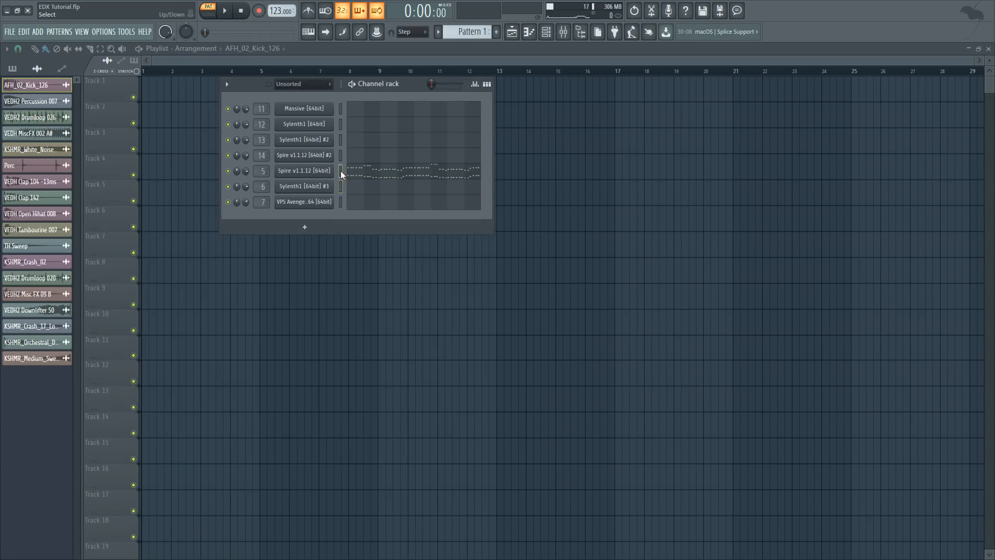
- Copy the Spire melody into the Sylenth1 #3 channel and audition the layer with Spire muted and unmuted
click(340, 188)
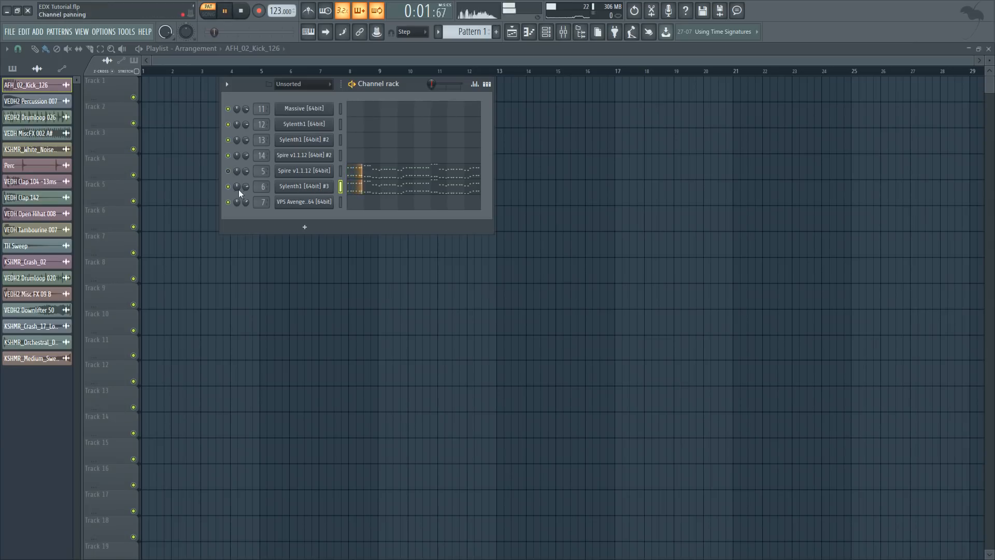
click(229, 171)
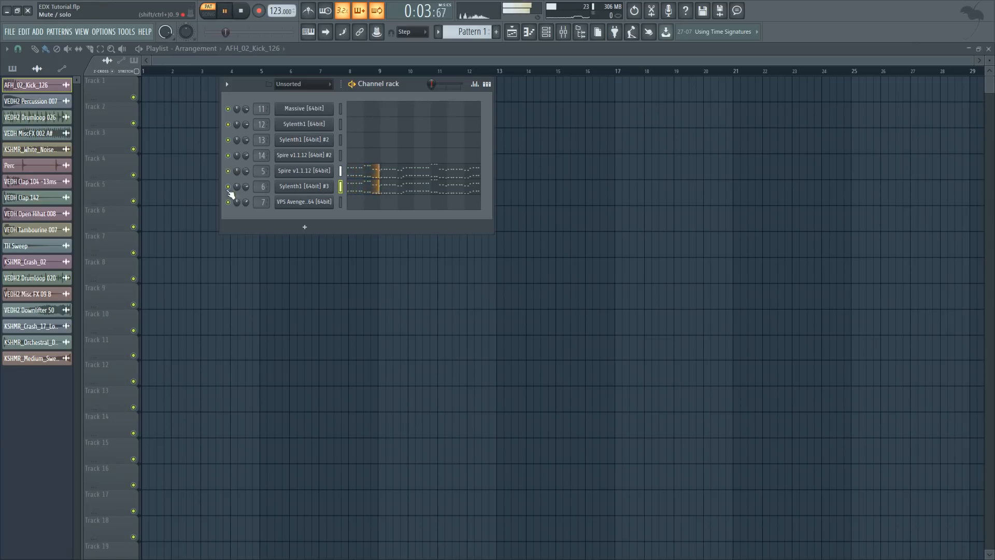
key(space)
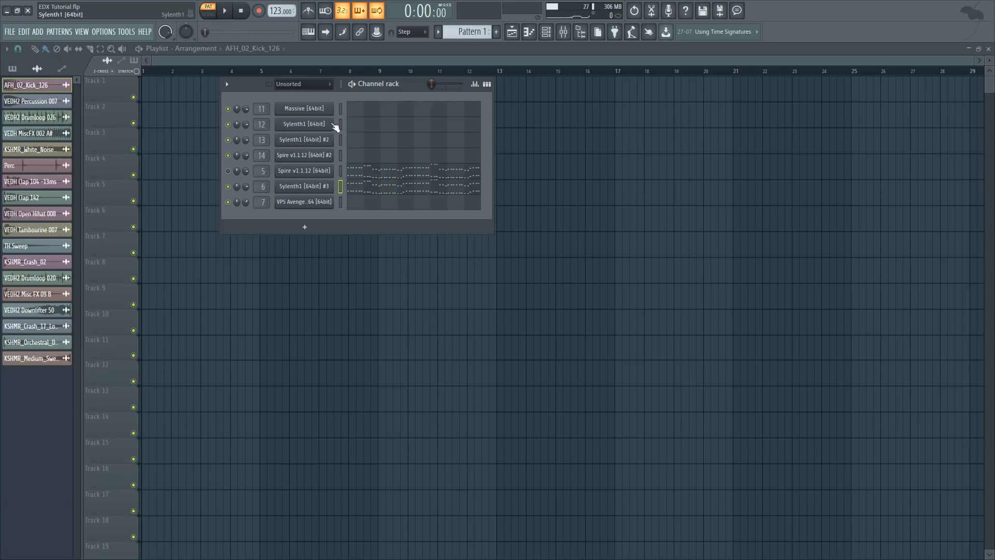
- Copy the melody into the VPS Avenger channel and check its notes in the piano roll while it plays
click(340, 199)
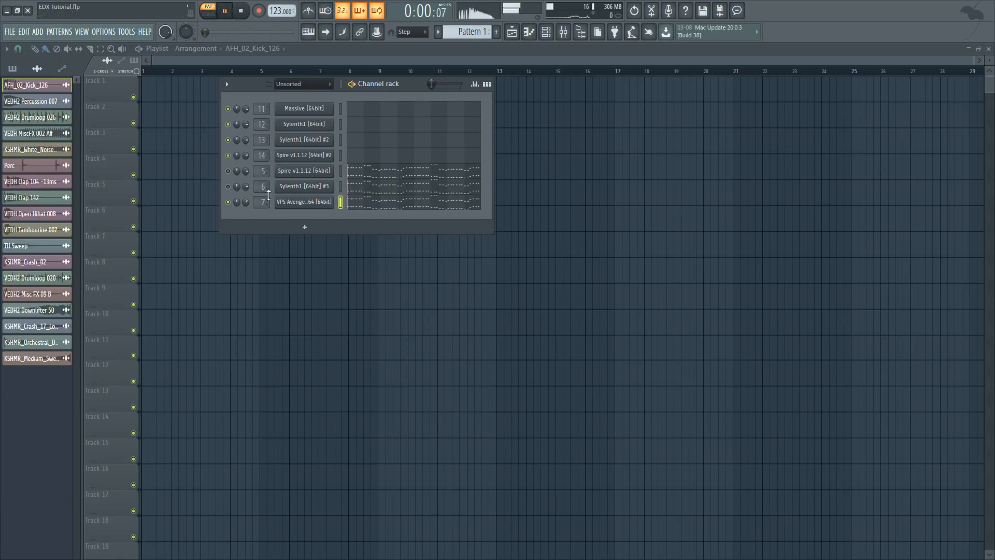
click(378, 206)
key(space)
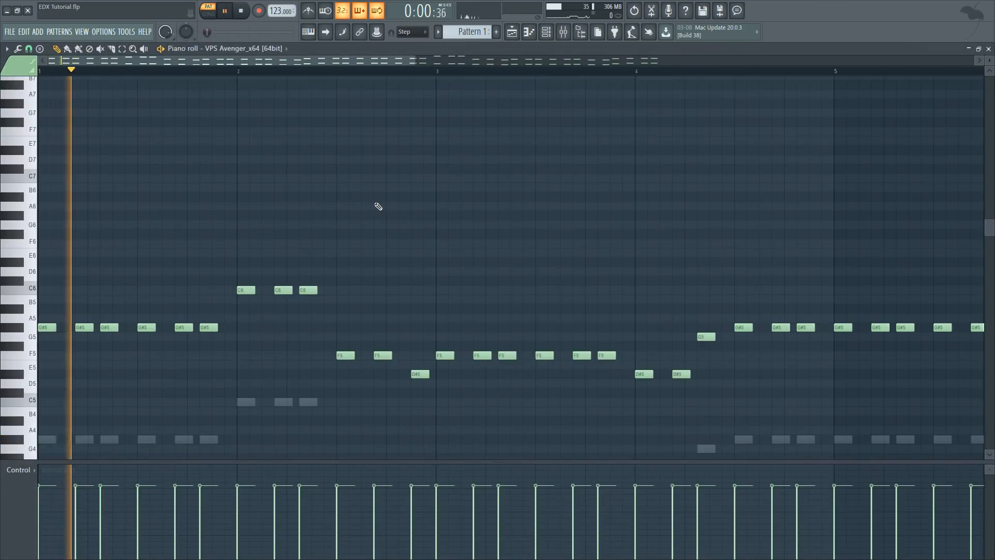
click(512, 35)
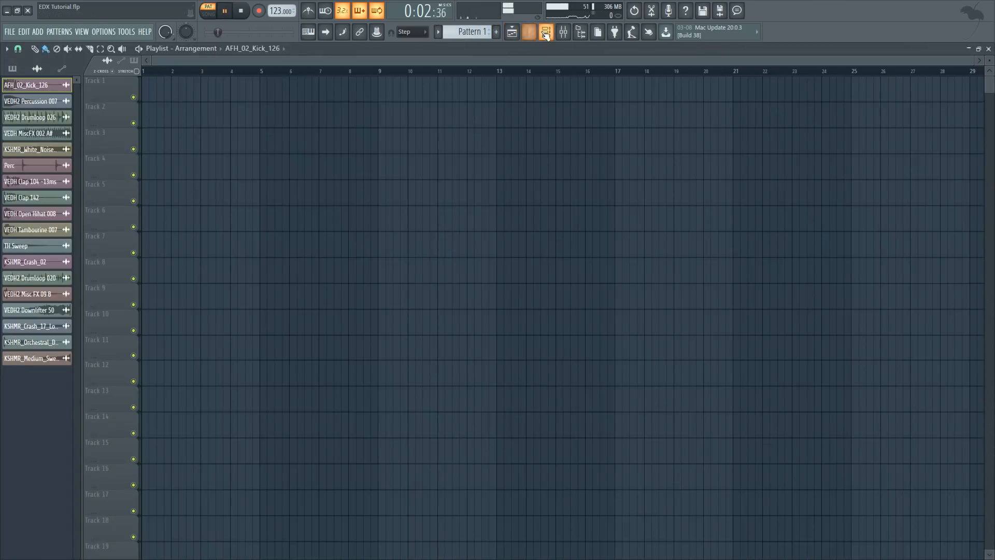
click(545, 31)
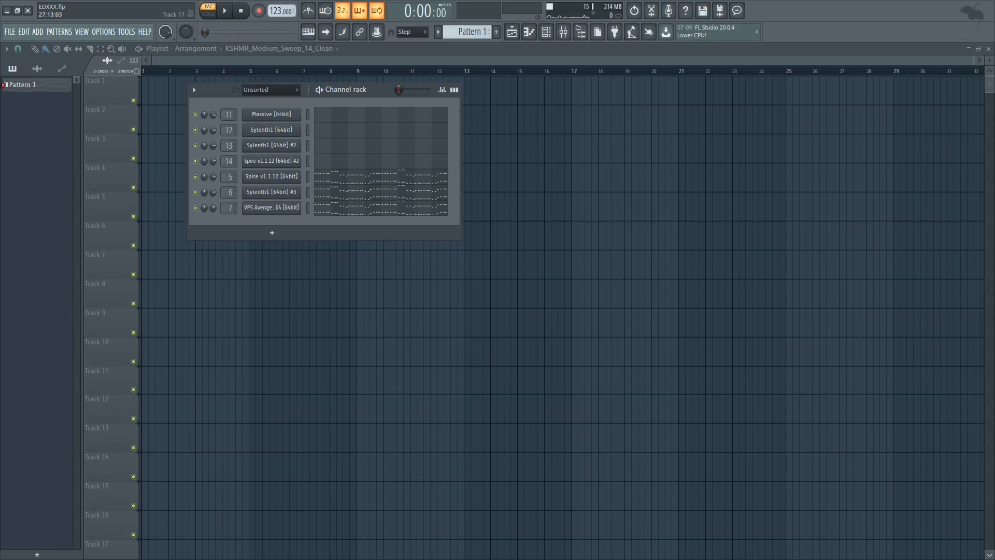
- Insert Fruity Parametric EQ 2 in the first effect slot of the Spire mixer track while the pattern plays
click(563, 31)
key(space)
click(717, 265)
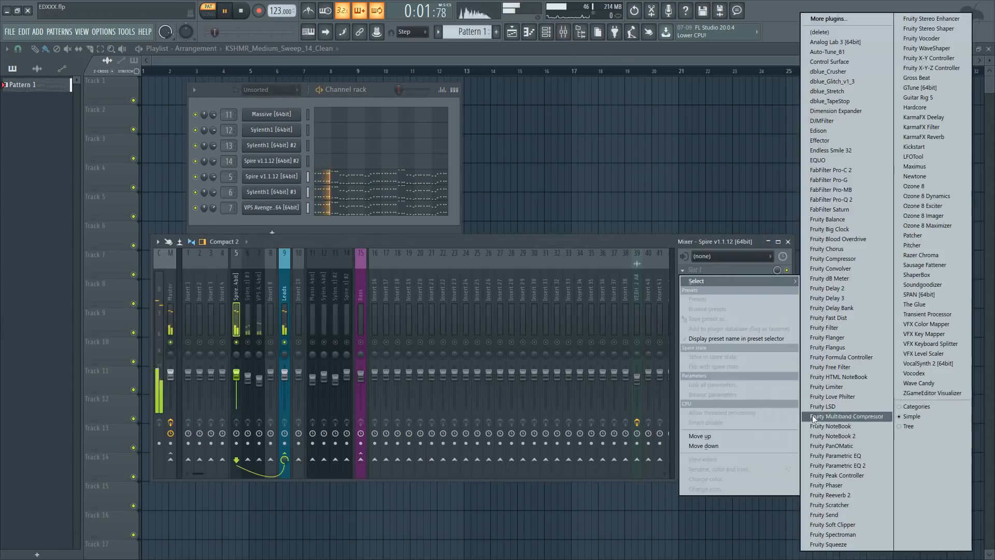
click(836, 459)
- Shape band 1 of the Spire EQ into a steeper high-pass cut at about 84 Hz
drag(108, 234, 120, 279)
key(space)
drag(306, 178, 306, 188)
key(space)
right_click(120, 234)
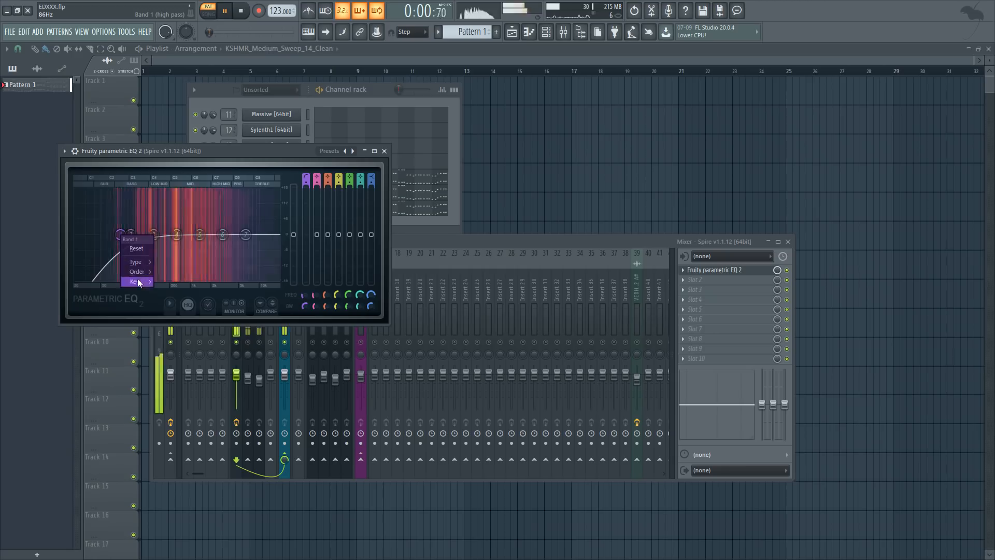
mouse_move(143, 283)
click(176, 323)
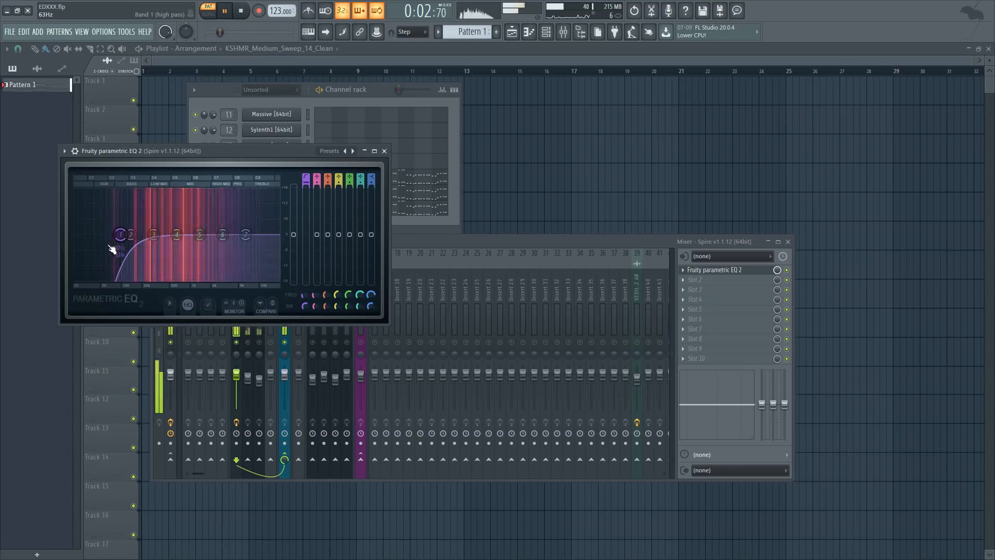
drag(122, 236, 117, 235)
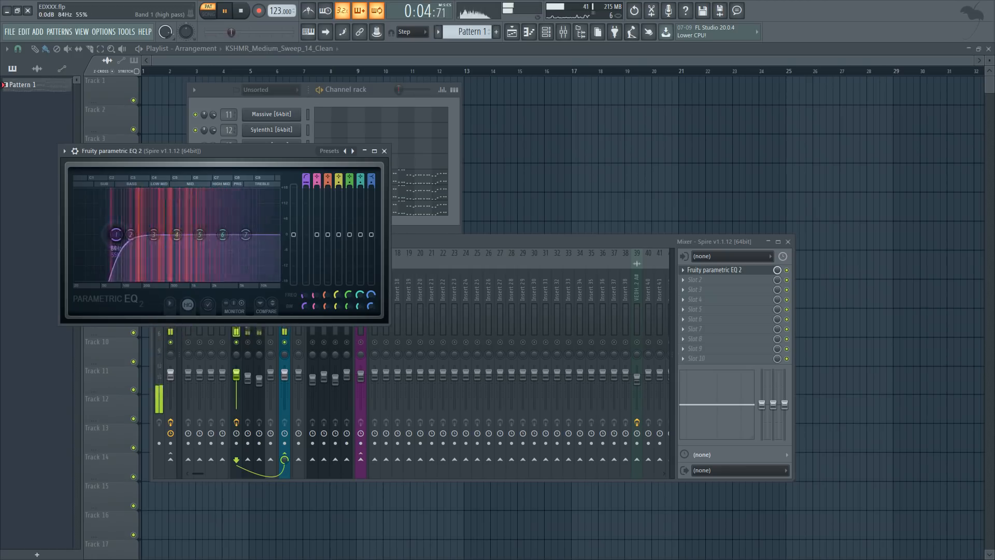
- Slightly boost band 5 and raise the band 7 high shelf of the Spire EQ to about 7.5 dB at 3578 Hz
mouse_move(200, 234)
mouse_down()
mouse_move(196, 224)
mouse_move(162, 240)
mouse_move(186, 229)
mouse_up()
key(space)
drag(245, 234, 228, 215)
key(space)
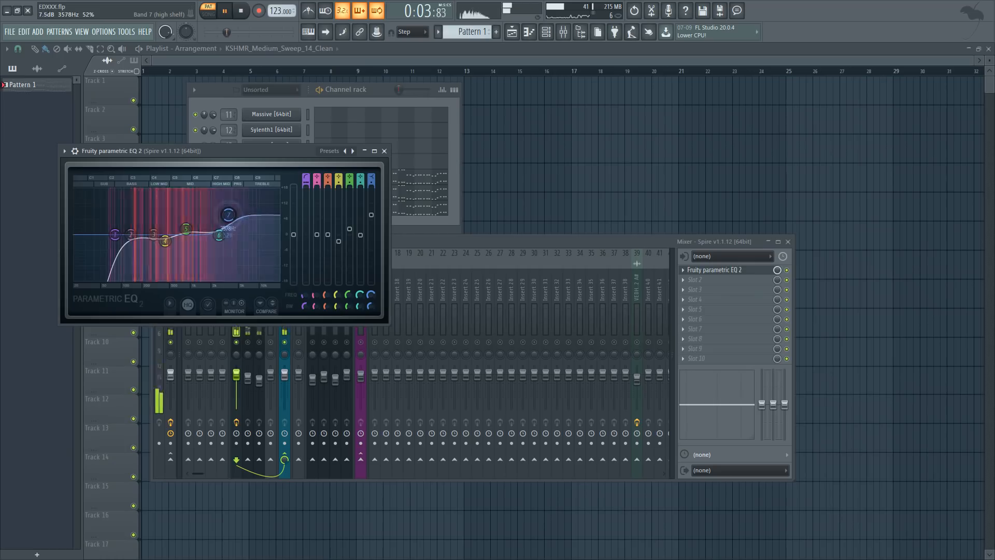
click(384, 151)
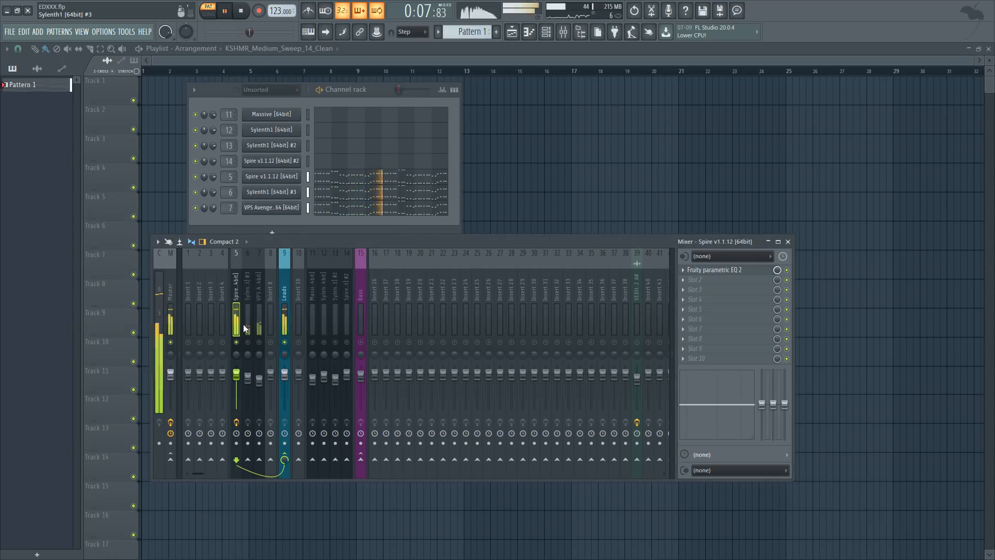
key(space)
- Include the Sylenth1 #3 mixer track in the playback and insert Fruity Parametric EQ 2 in its first effect slot
click(252, 342)
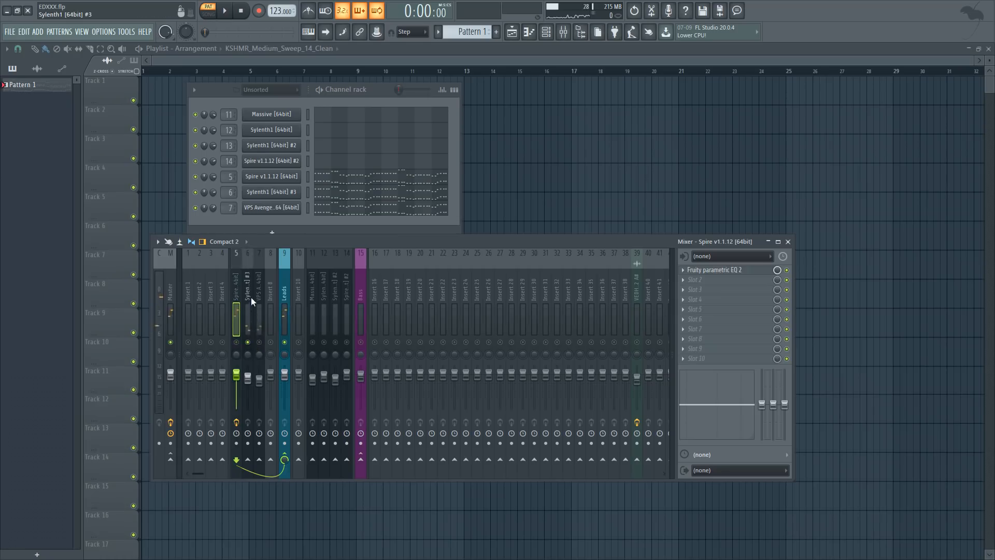
key(space)
click(710, 270)
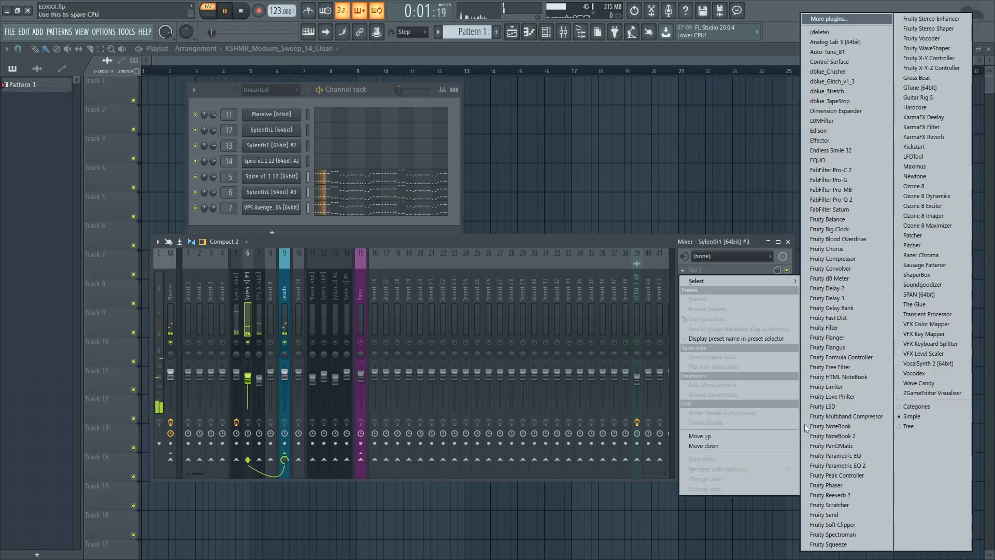
click(841, 464)
- Cut the low end of the Sylenth1 #3 EQ with bands 1 and 2, and slightly boost bands 4 and 6
drag(135, 261, 147, 307)
key(space)
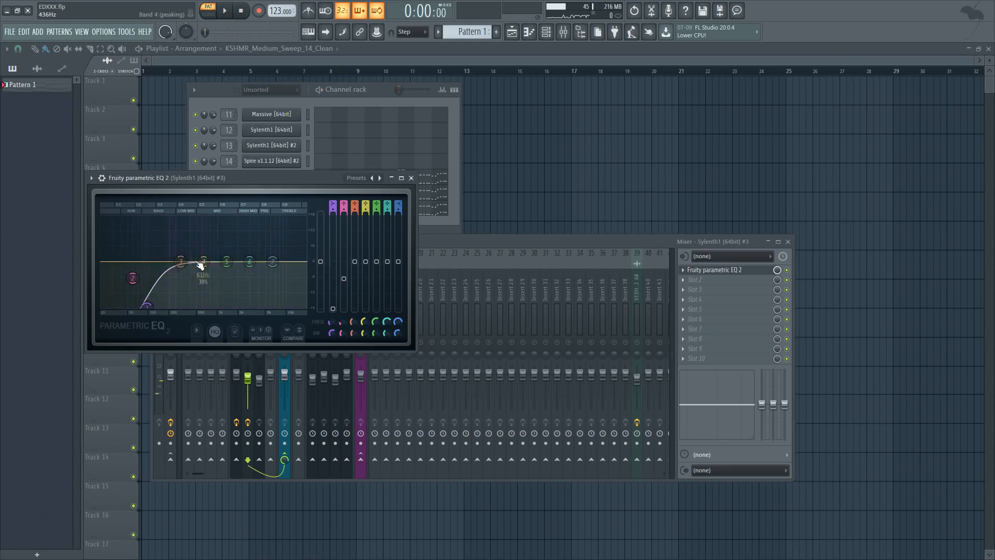
key(space)
mouse_move(250, 261)
mouse_down()
mouse_move(252, 224)
mouse_move(250, 252)
mouse_up()
mouse_move(203, 261)
mouse_down()
mouse_move(226, 271)
mouse_move(224, 281)
mouse_move(223, 259)
mouse_move(231, 276)
mouse_move(203, 254)
mouse_up()
scroll(223, 281, down, 4)
scroll(231, 277, down, 1)
click(412, 178)
key(space)
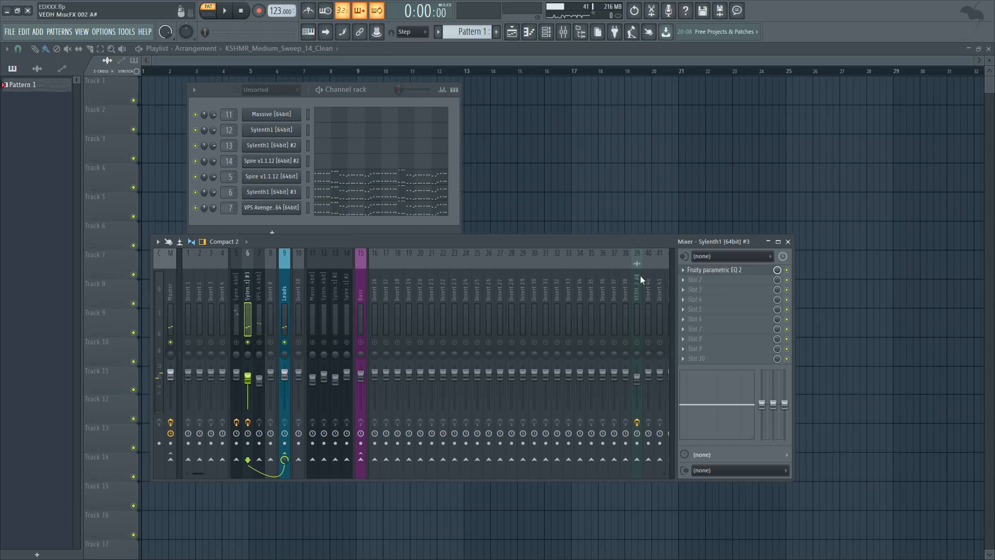
- Insert Dimension Expander in the second effect slot of the Sylenth1 #3 track and reduce its Size to about 19%
click(719, 279)
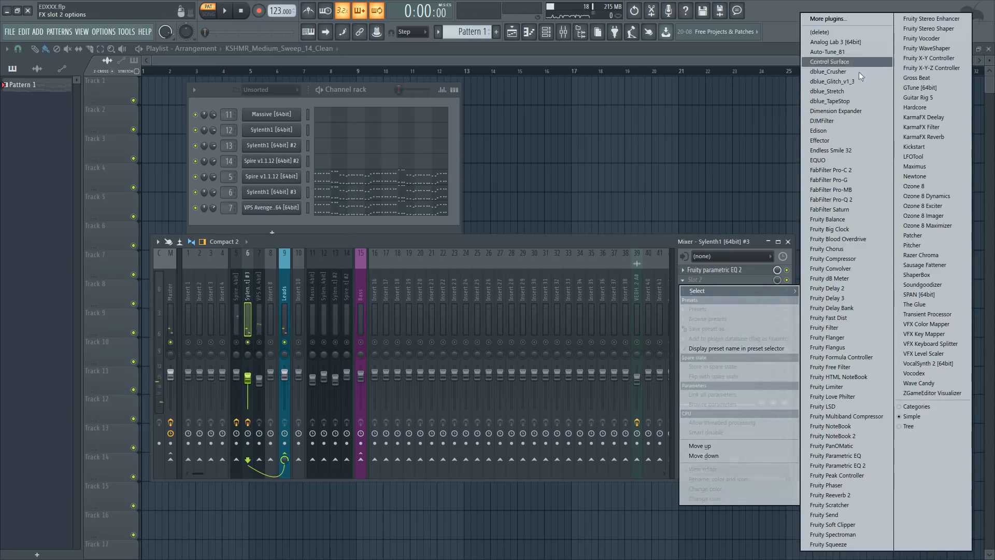
click(843, 112)
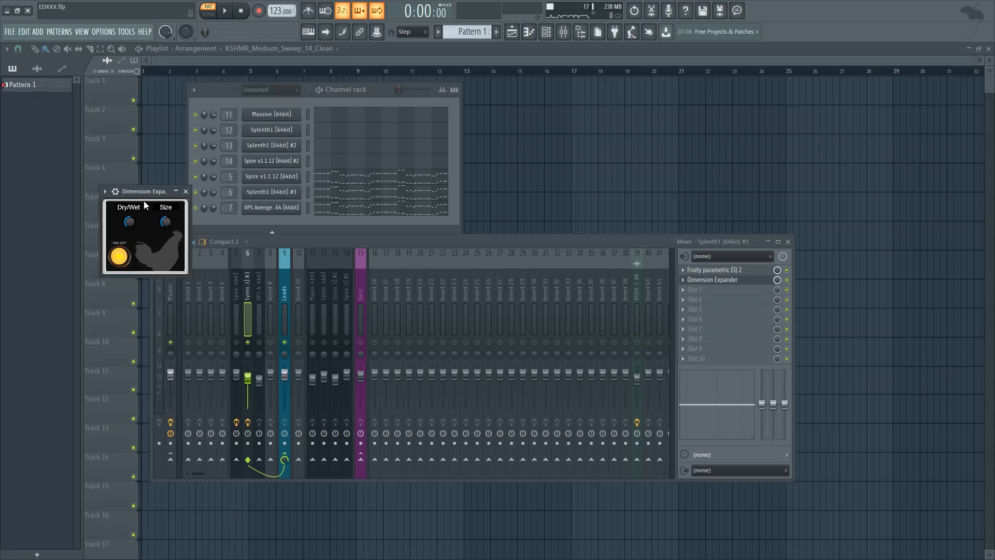
click(230, 15)
mouse_move(161, 221)
mouse_down()
mouse_move(150, 249)
mouse_move(161, 216)
mouse_move(144, 226)
mouse_move(160, 235)
mouse_move(166, 223)
mouse_move(161, 234)
mouse_up()
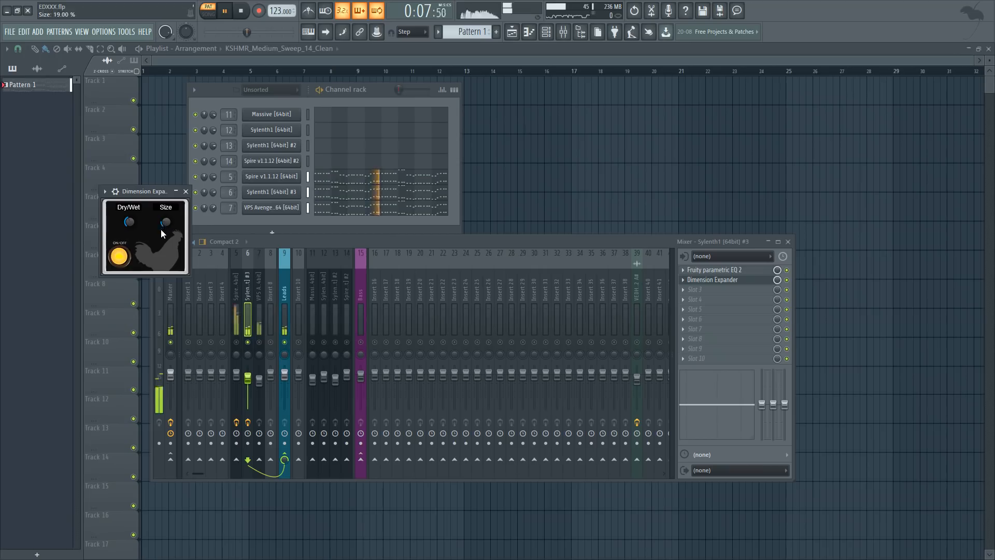
click(243, 16)
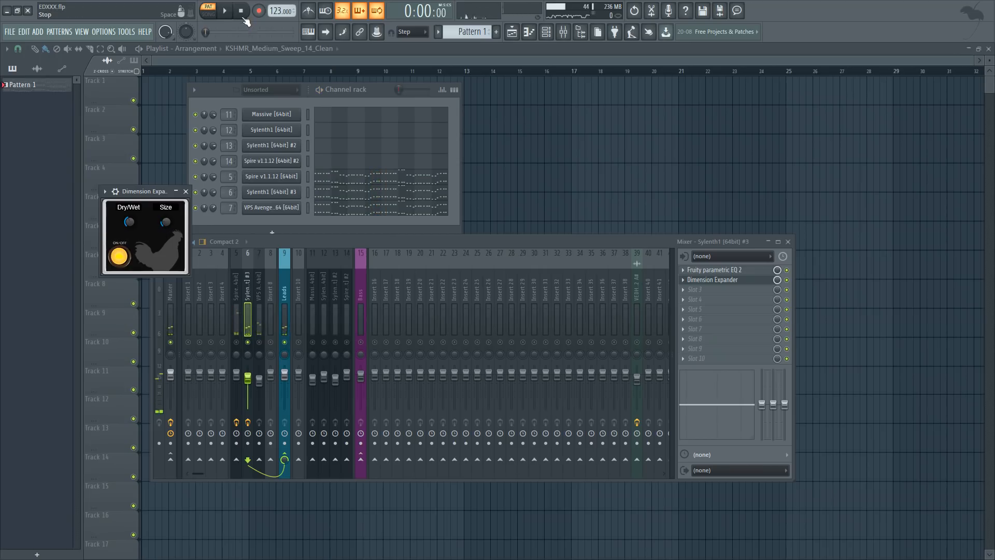
click(186, 192)
- Raise the Sylenth1 #3 mixer fader to about -1.1 dB while the pattern plays
key(space)
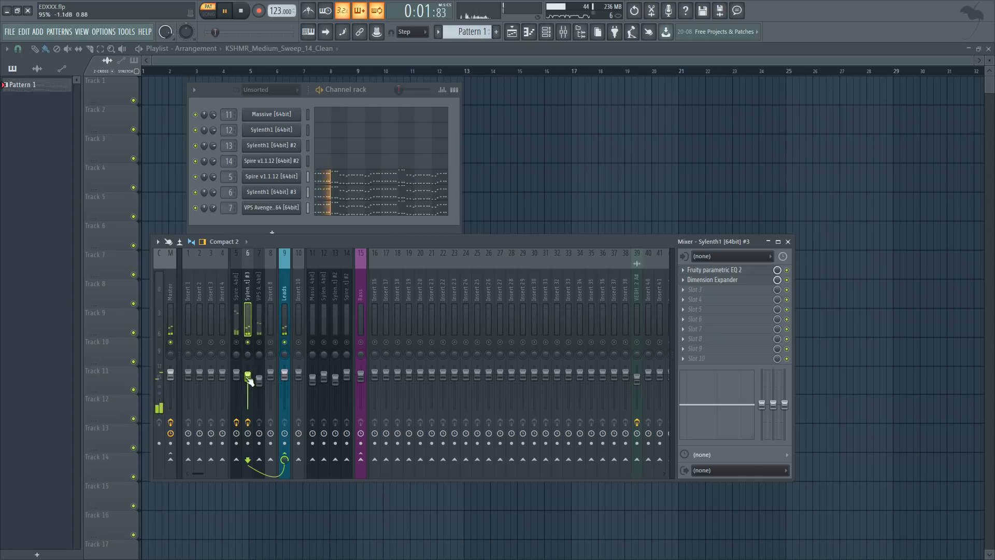
key(space)
- Include the VPS Avenger mixer track in the playback and insert Fruity Parametric EQ 2 in its first effect slot
click(257, 316)
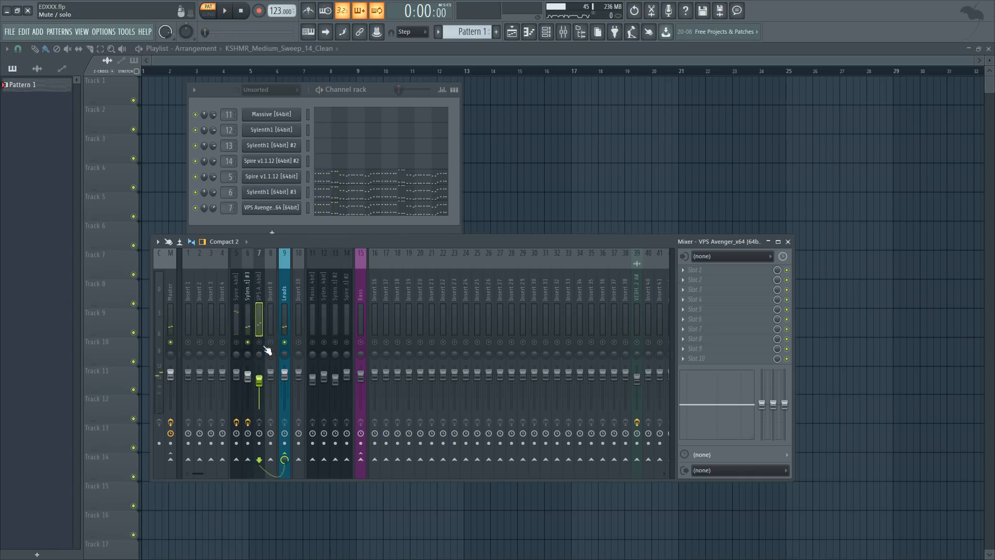
key(space)
click(687, 270)
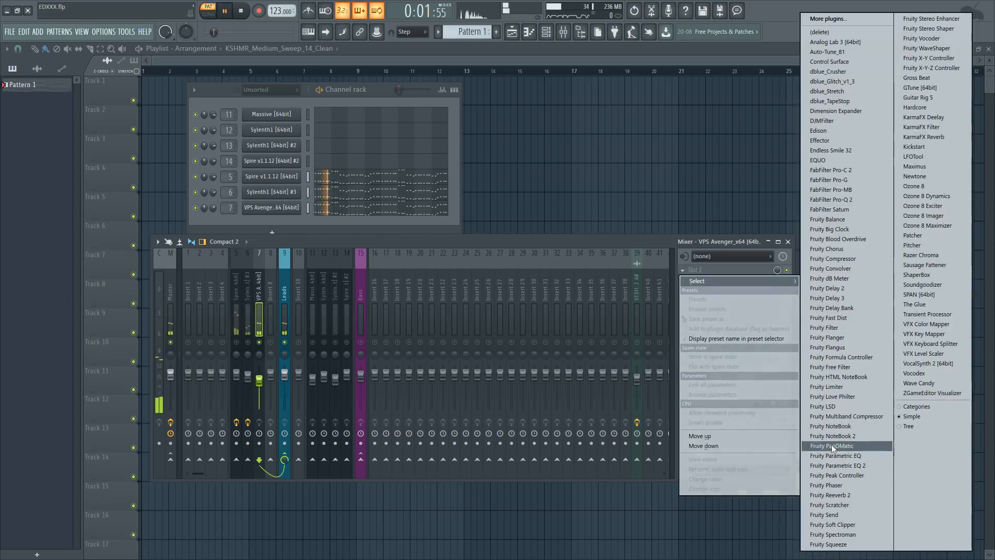
click(837, 466)
- Roll off the lows of the VPS Avenger EQ with bands 1 and 2, and cut band 4 about 4 dB at 588 Hz
drag(66, 176, 76, 225)
drag(76, 181, 72, 183)
drag(146, 181, 121, 191)
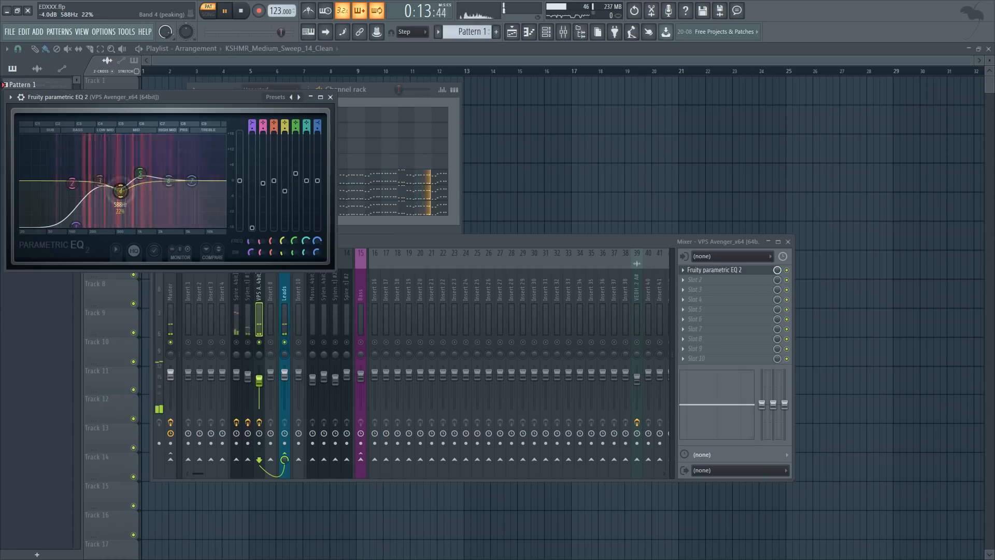
- Pull down the band 7 highs of the VPS Avenger EQ and narrow the band 4 dip
drag(191, 180, 209, 194)
drag(140, 172, 120, 193)
scroll(121, 193, down, 3)
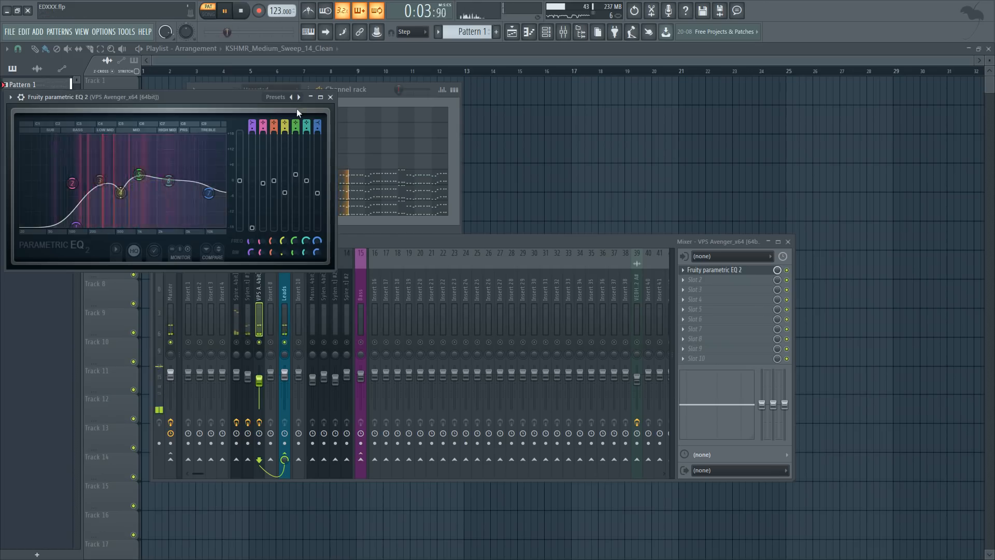
click(330, 97)
key(space)
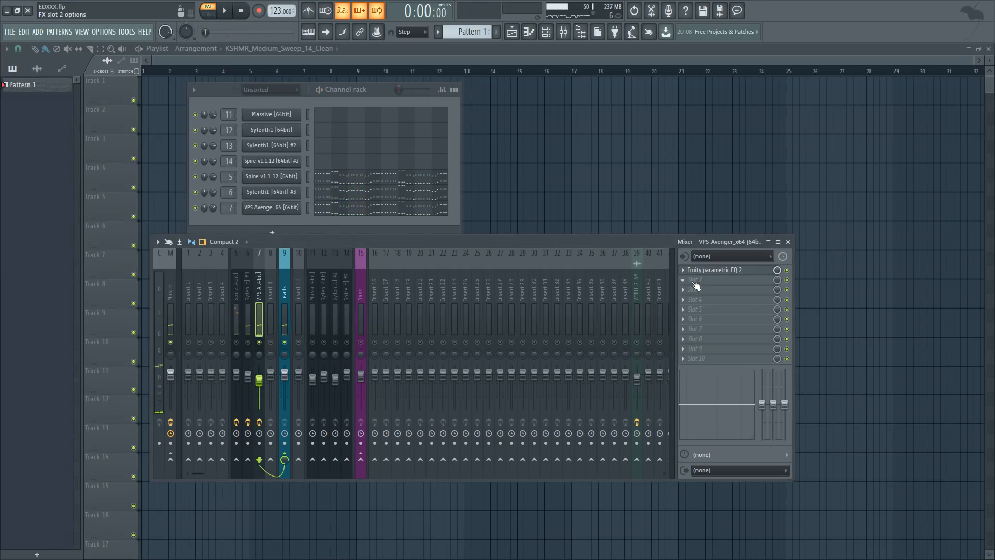
- Insert Fruity Stereo Shaper in the second slot of the VPS Avenger track and offset its phase about 12% left
click(695, 285)
click(956, 27)
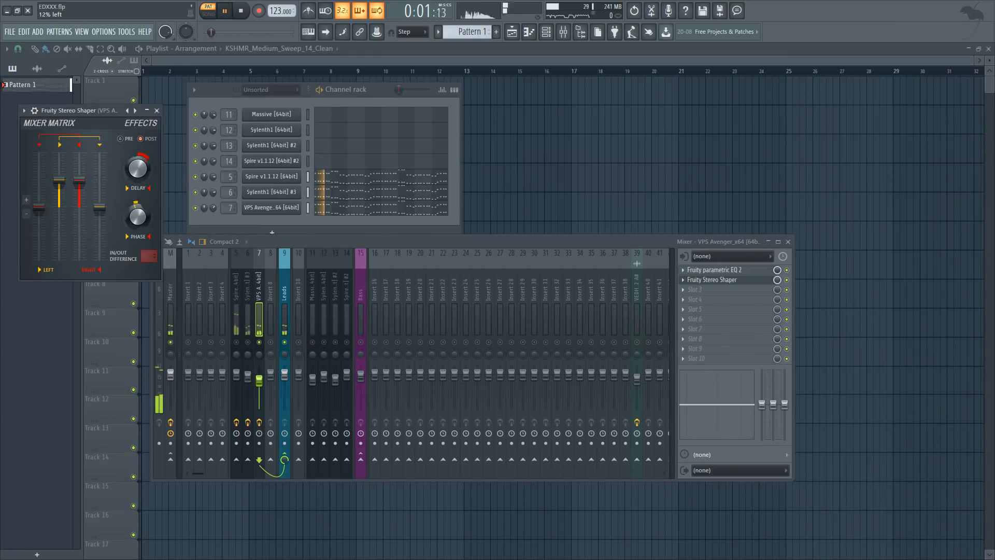
click(157, 110)
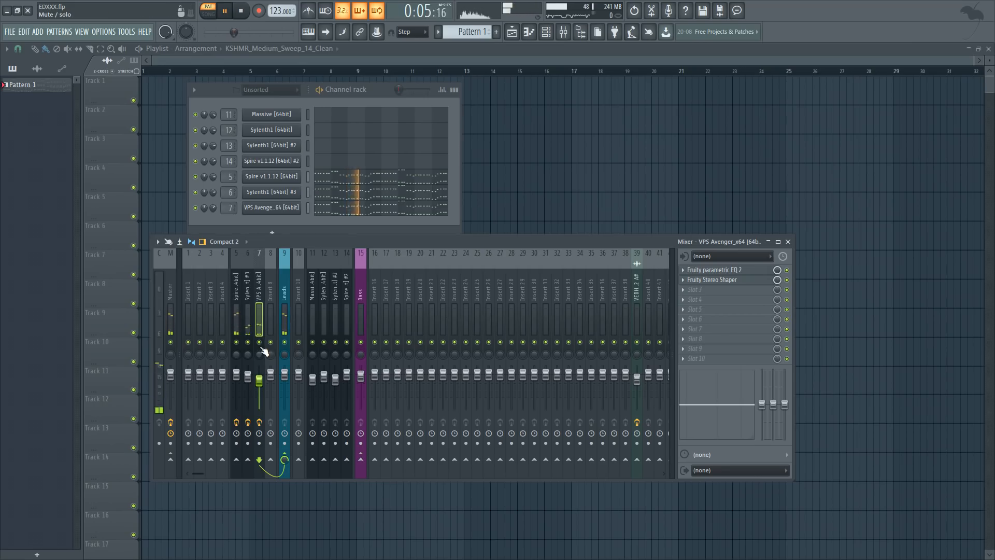
- Insert Sausage Fattener in the third slot of the VPS Avenger track with Fatness 15% and Color 13%
click(703, 293)
click(929, 264)
drag(226, 215, 224, 182)
drag(349, 203, 306, 198)
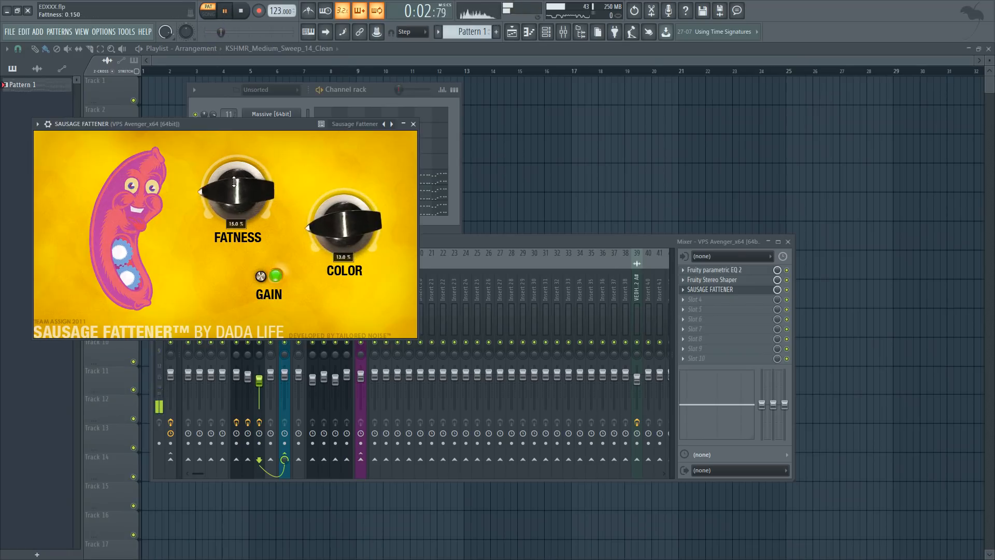
click(413, 124)
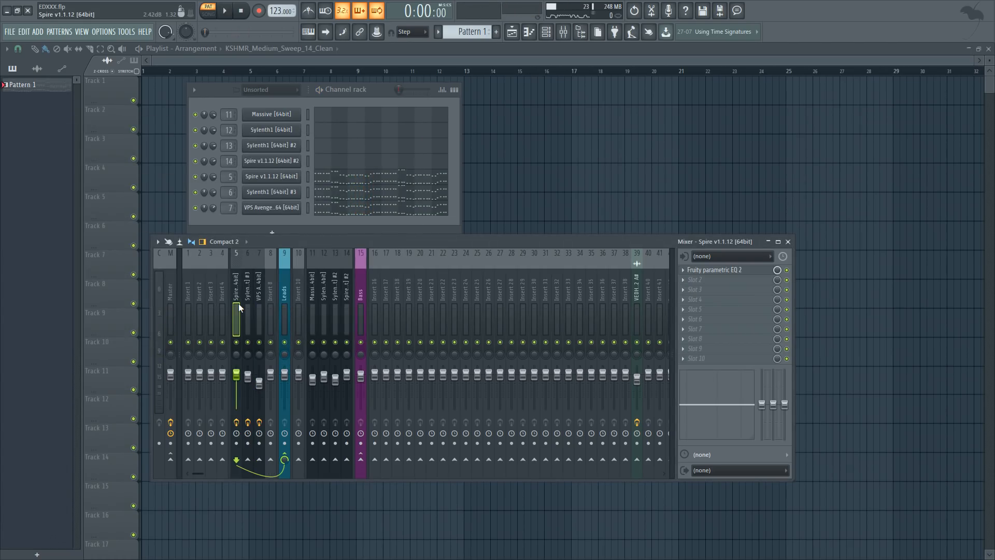
- Insert Fruity Reeverb 2 in the first slot of the Leads mixer track and load a reverb preset
click(284, 311)
click(705, 270)
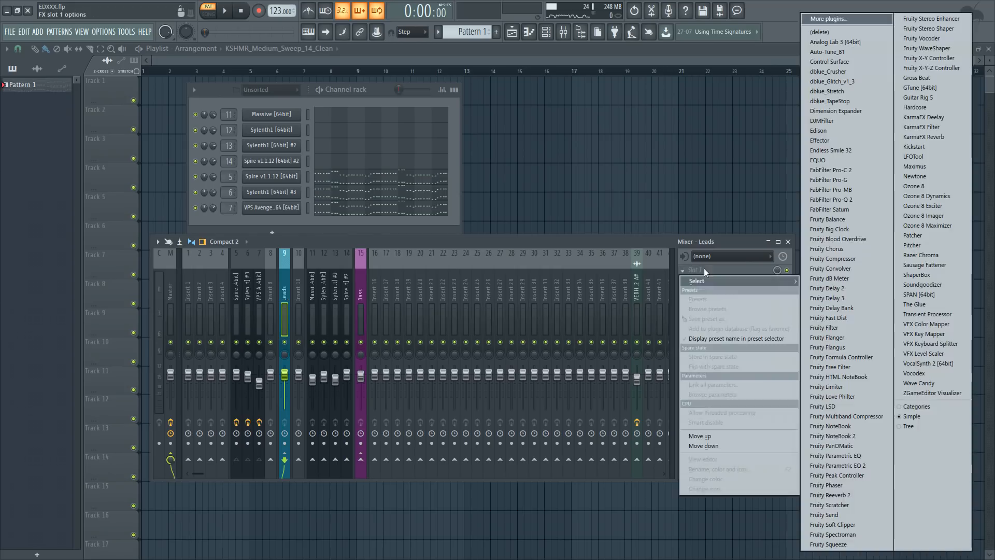
click(838, 495)
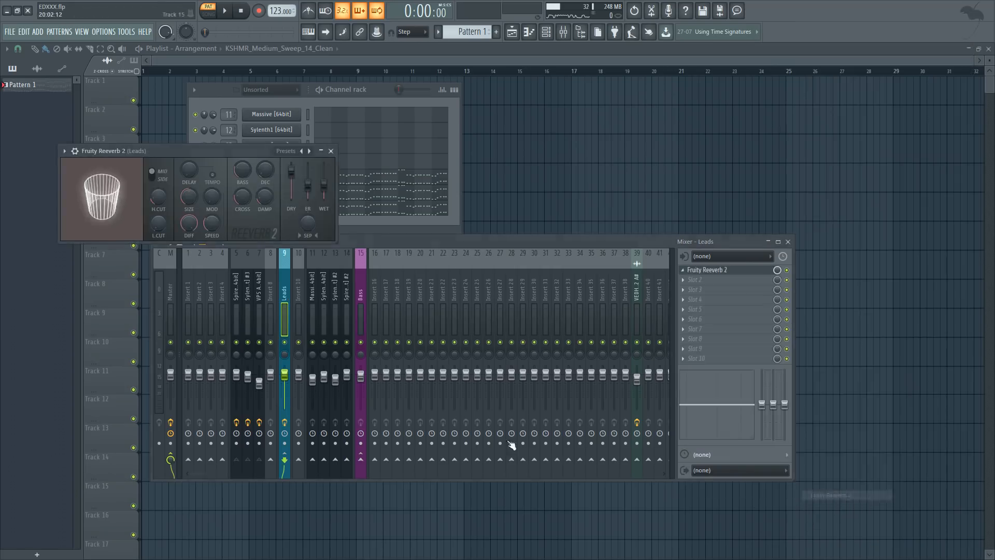
click(287, 152)
click(309, 202)
key(space)
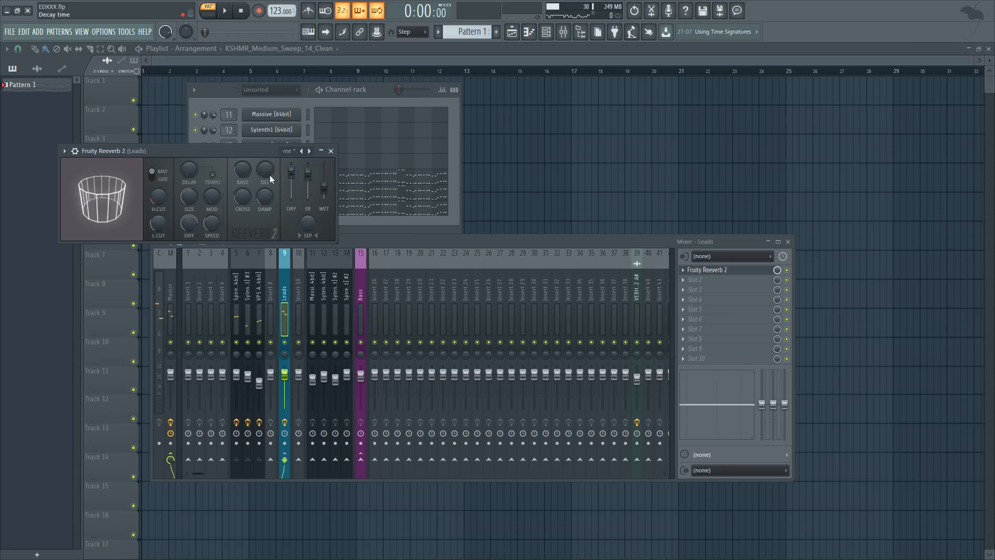
click(331, 151)
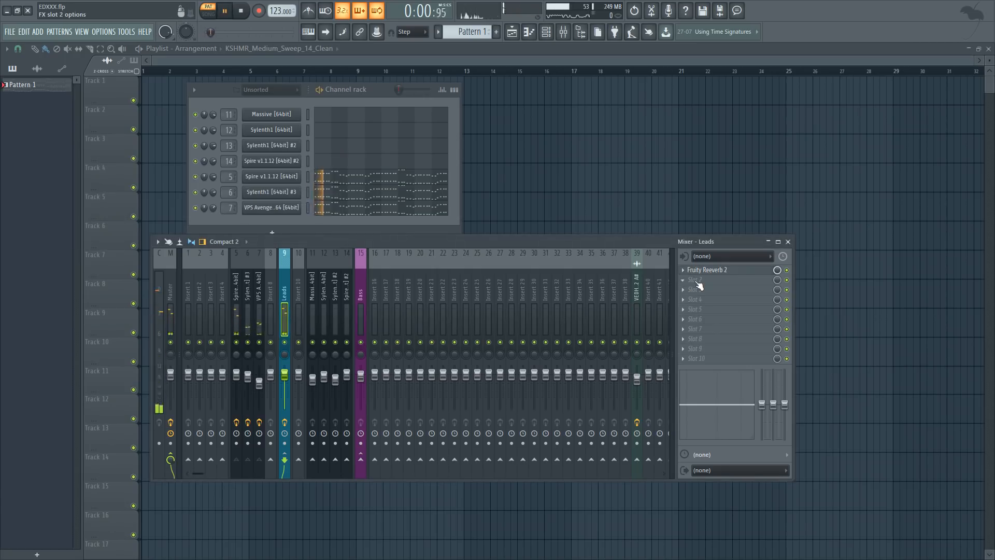
- Insert Kickstart in the second slot of the Leads track and set its Mix to about 57%
click(693, 283)
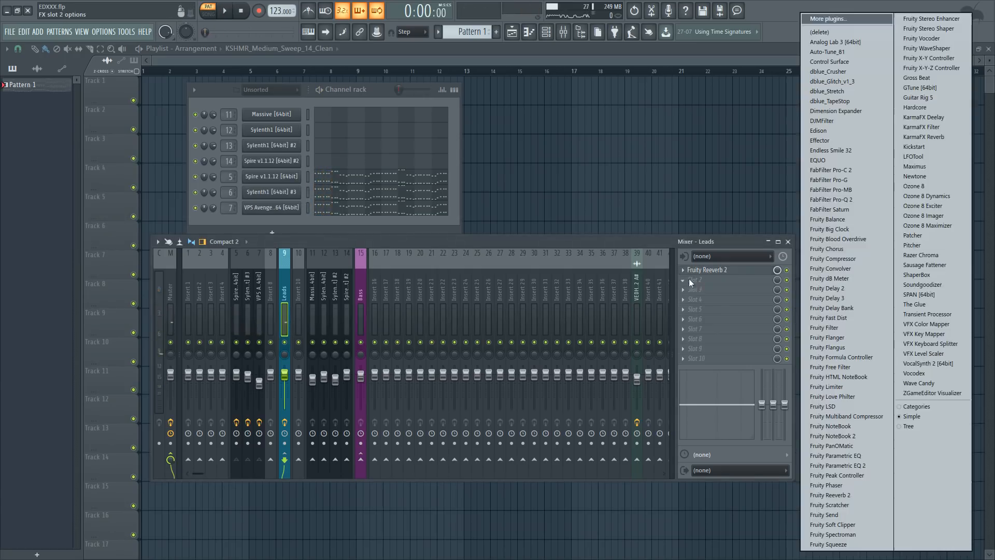
click(933, 147)
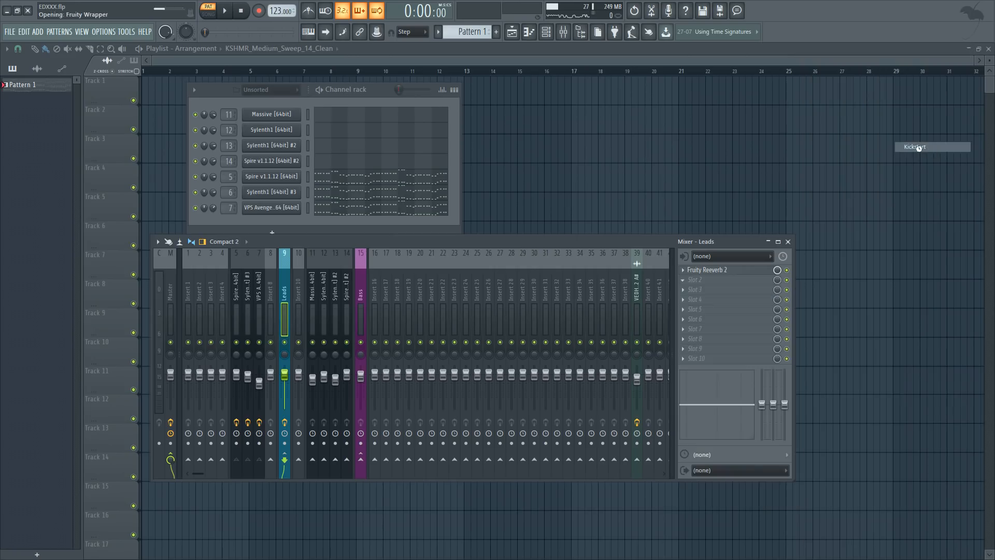
drag(131, 253, 130, 262)
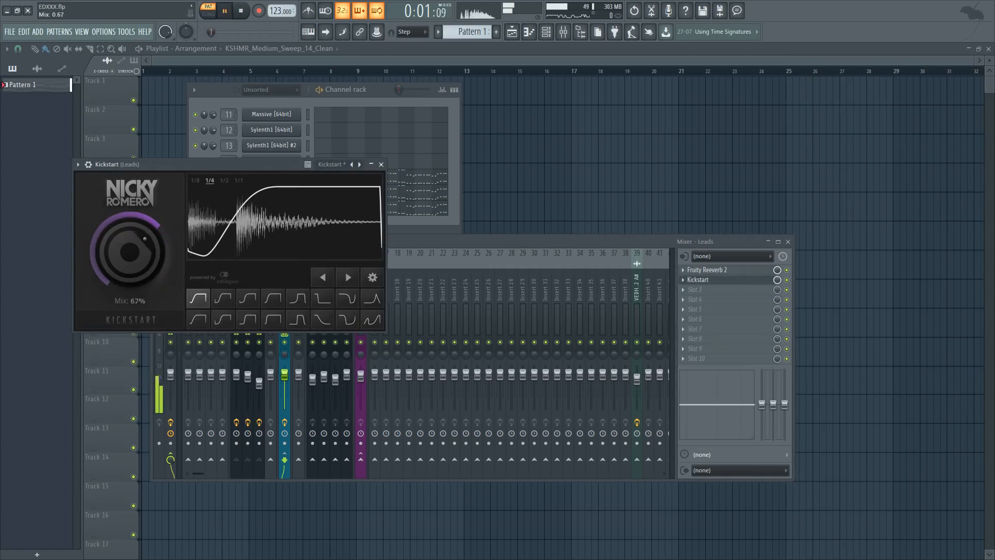
drag(127, 252, 127, 252)
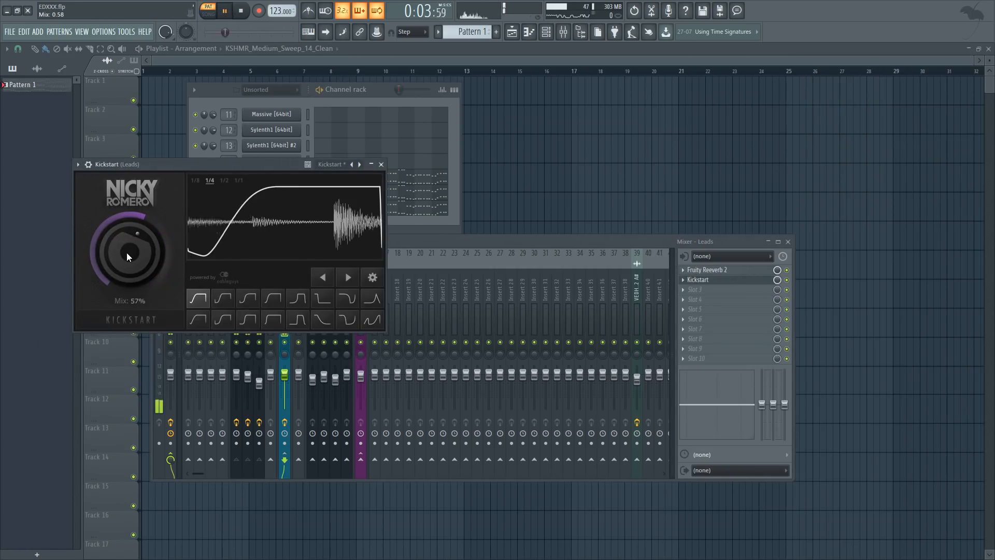
click(381, 165)
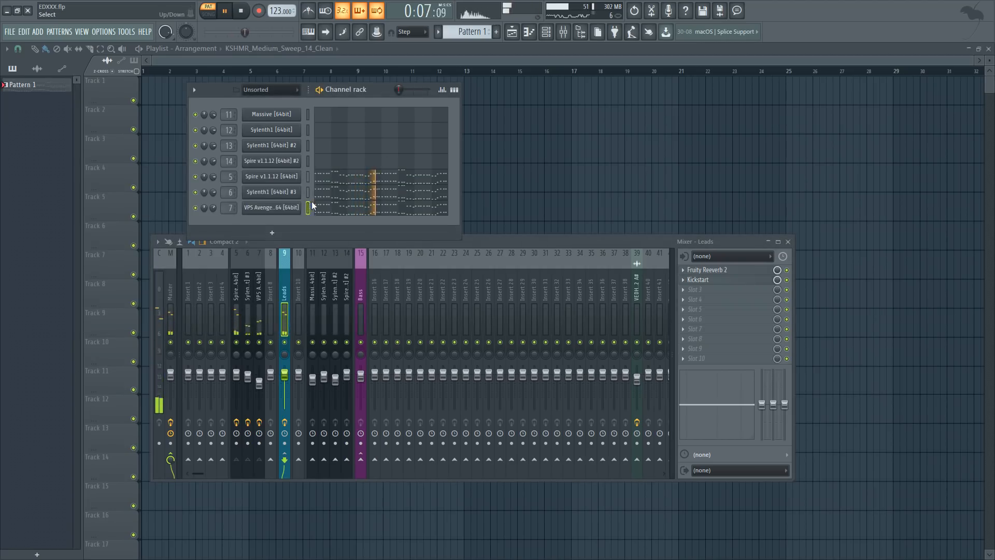
- Copy the lower melody line of the VPS Avenger lead into the Massive channel of a new pattern, Pattern 2
click(343, 216)
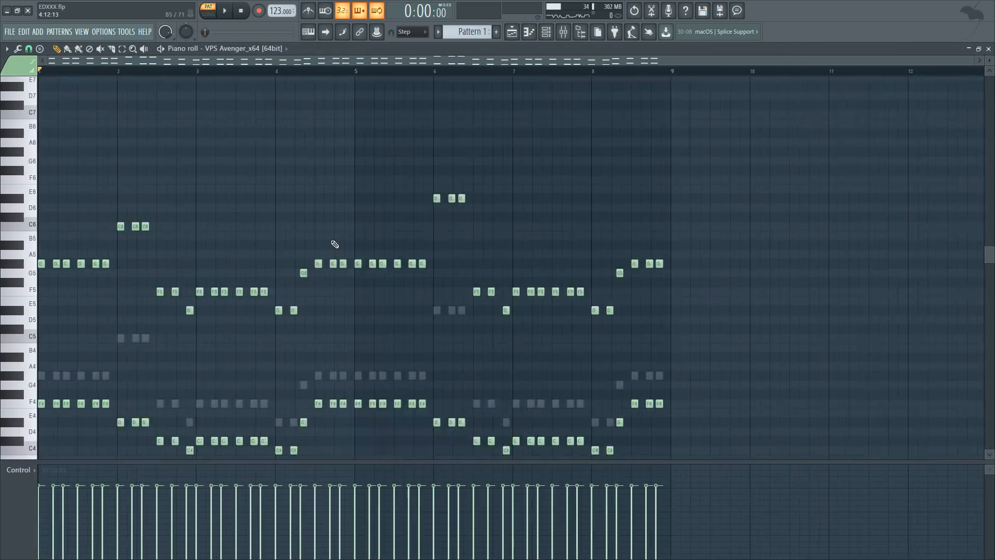
drag(731, 380, 38, 249)
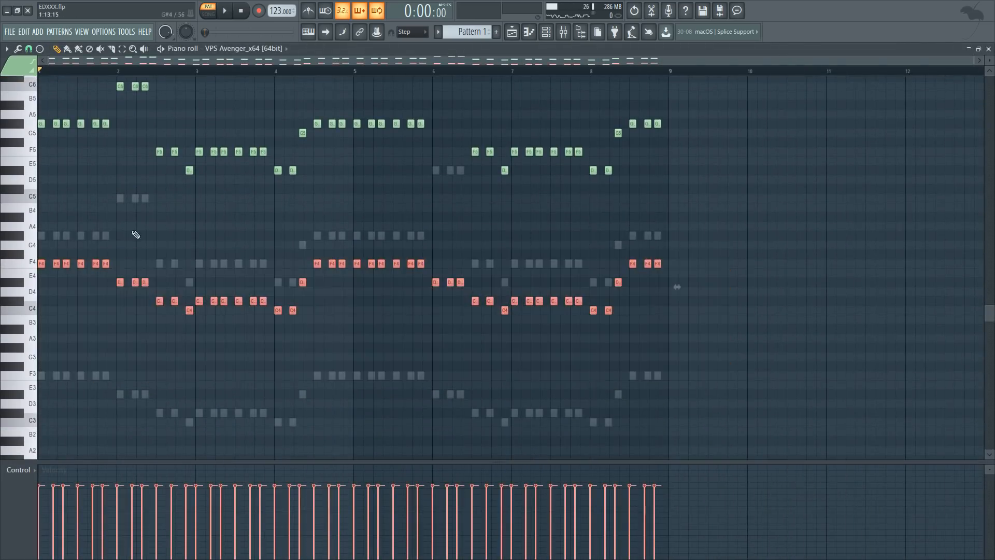
scroll(251, 210, up, 3)
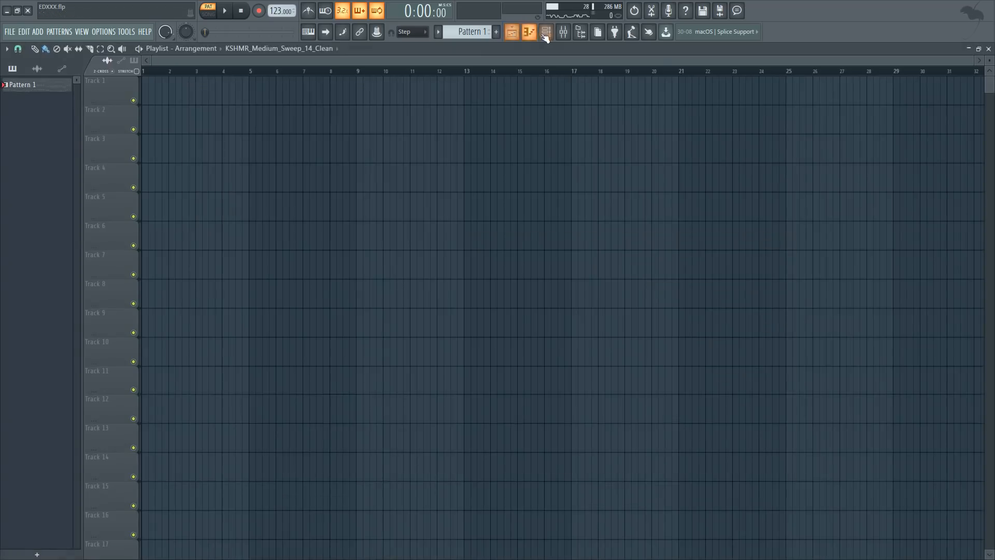
click(66, 32)
click(128, 47)
key(Return)
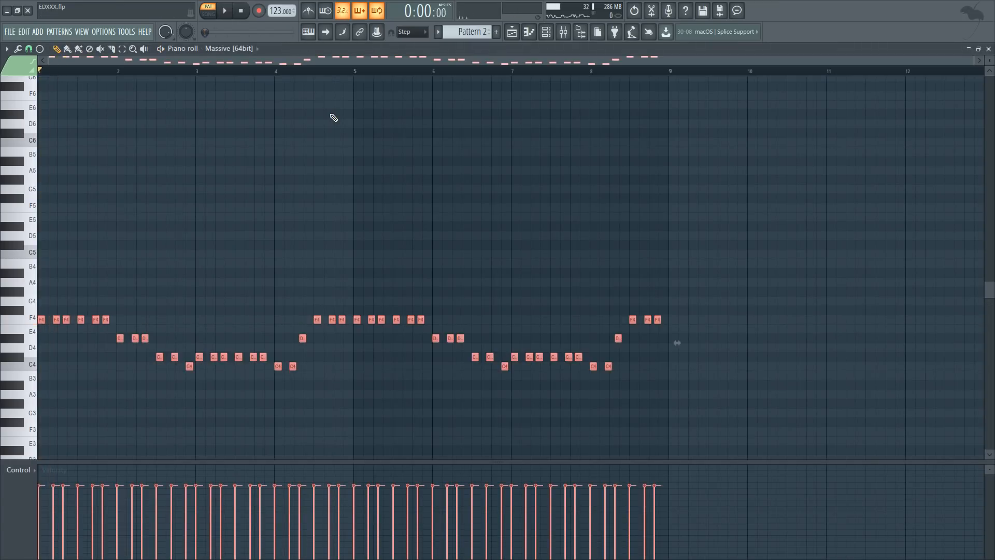
- Raise the Massive notes one octave to start on F5 and lengthen each of them to 0:01:23
key(space)
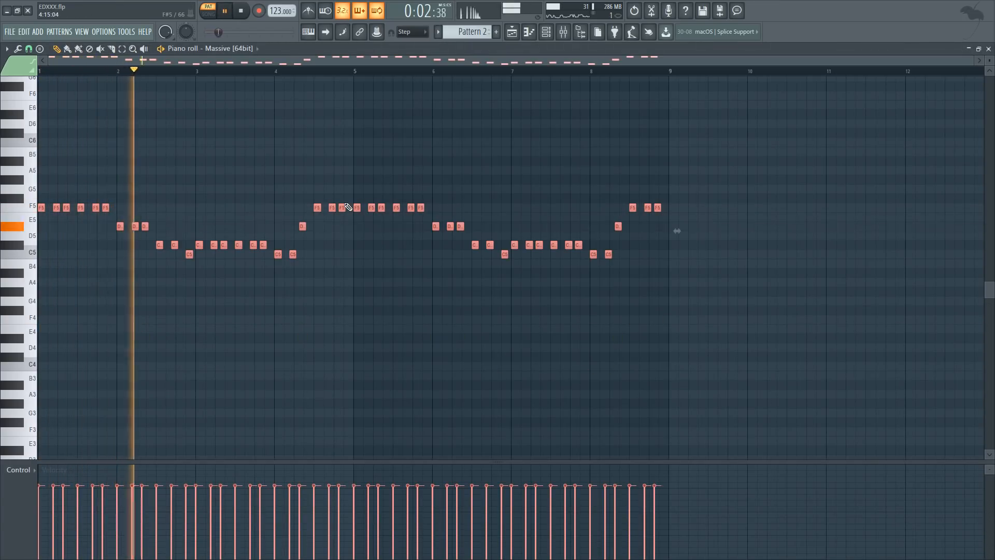
scroll(128, 239, up, 3)
scroll(128, 238, down, 3)
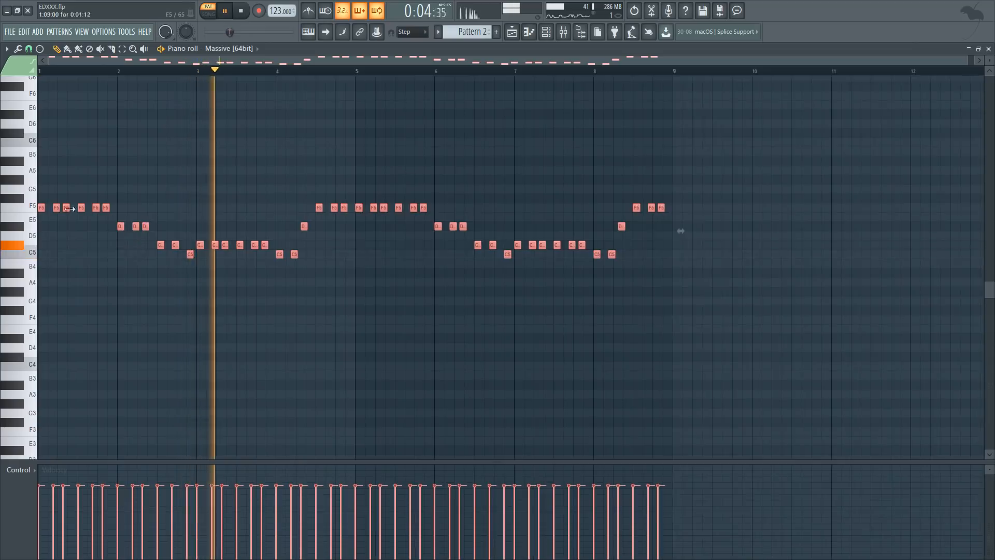
key(space)
scroll(69, 208, up, 6)
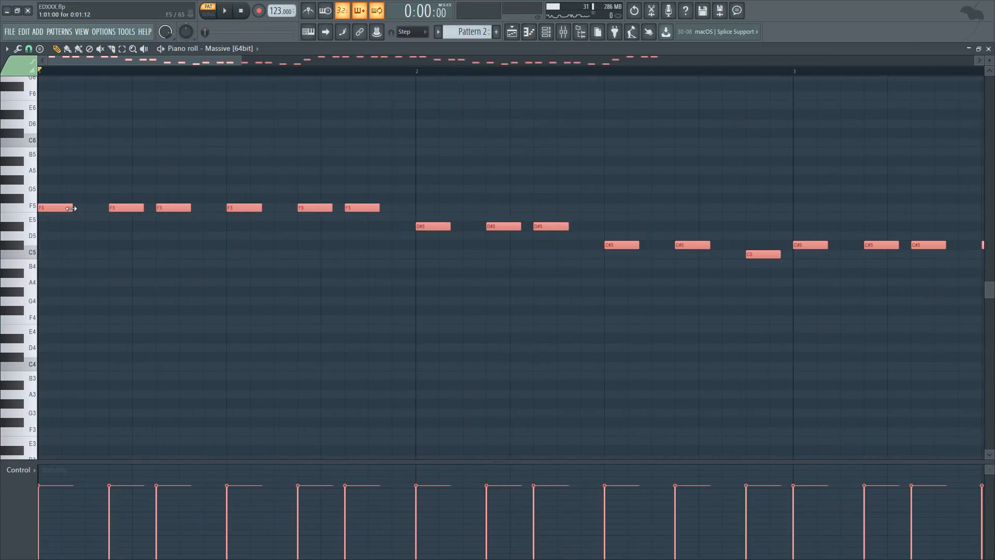
key(space)
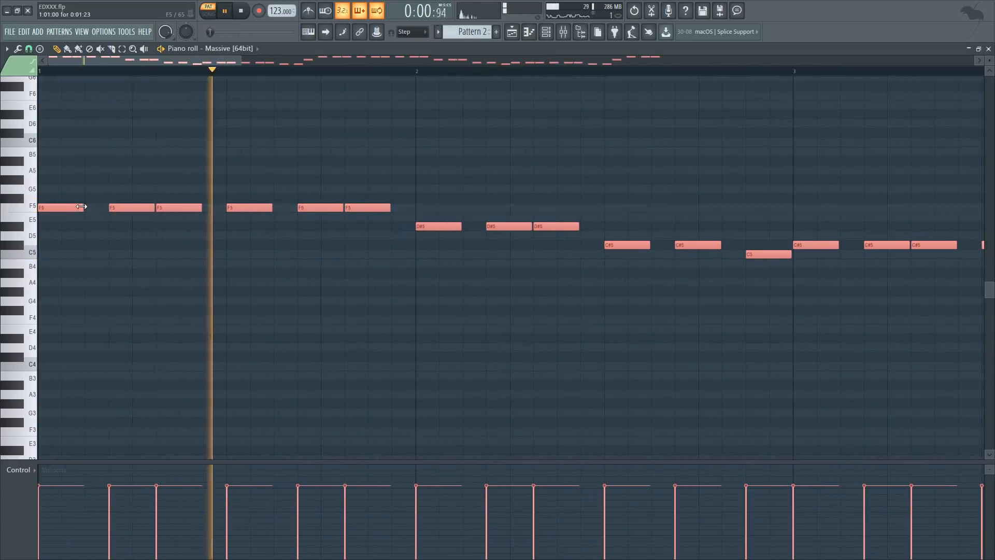
- Try extending the Massive notes to close the gaps between them, undo it and deselect the notes
scroll(151, 256, down, 4)
scroll(226, 286, down, 3)
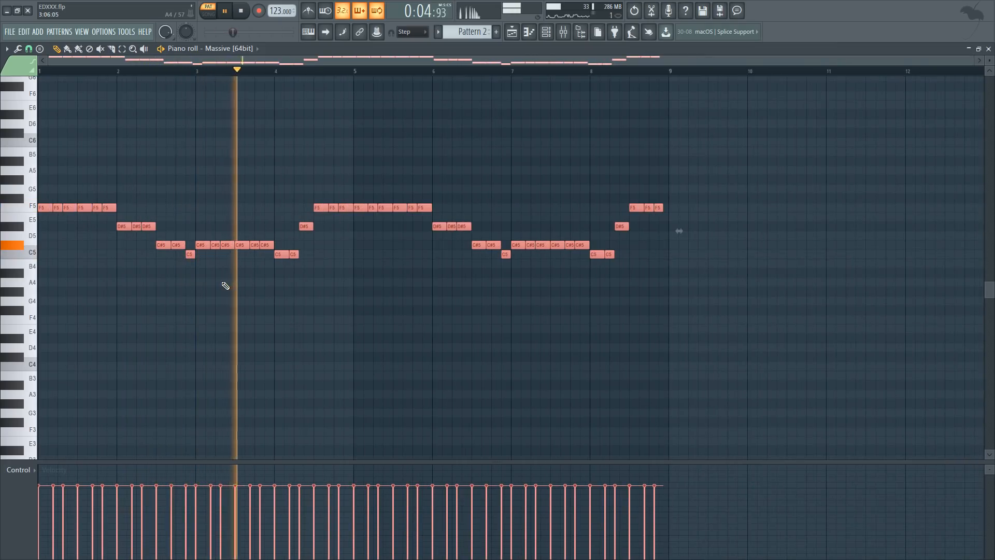
key(ctrl+z)
ctrl+click(371, 291)
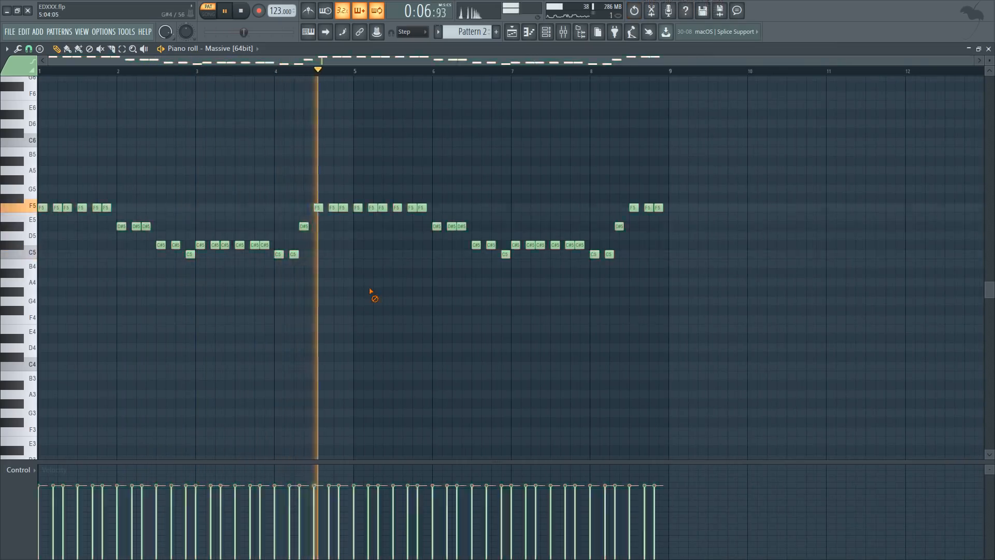
- Mute the Massive channel and paste its notes into the first Sylenth1 channel of Pattern 2
click(512, 32)
click(545, 34)
key(space)
click(308, 130)
key(ctrl+v)
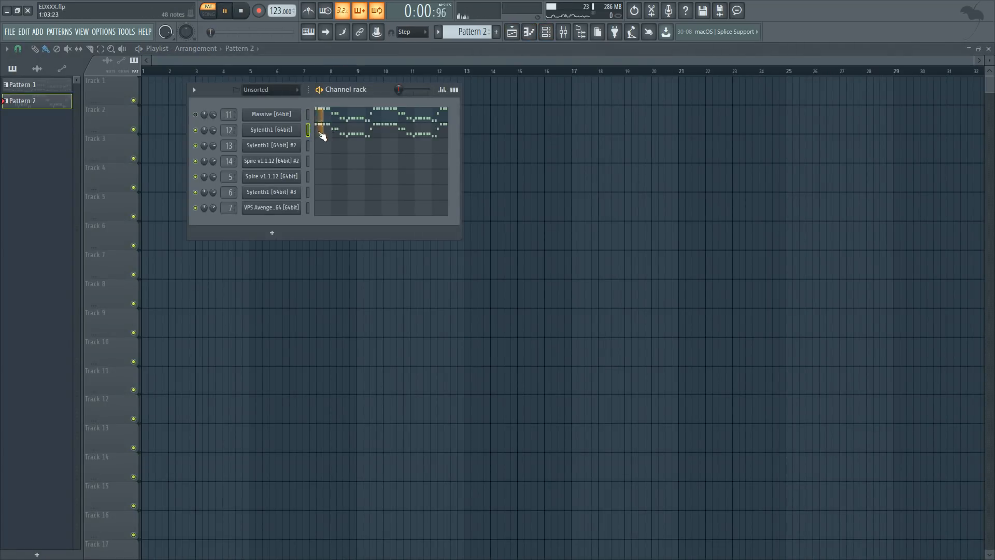
- Try the first Sylenth1 channel's notes in other octaves and return them to start on F5
click(322, 135)
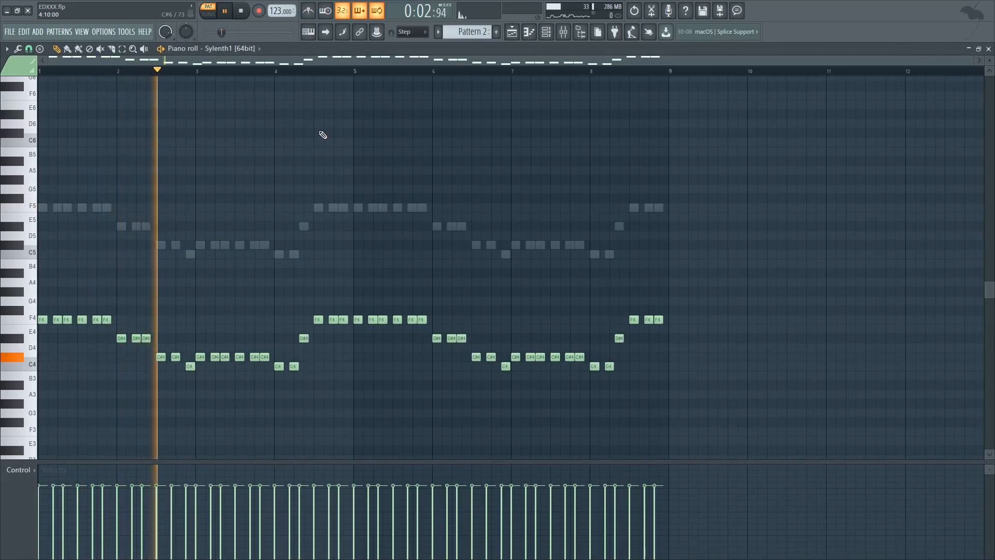
key(ctrl+Up)
key(ctrl+Up)
scroll(328, 138, up, 1)
key(ctrl+Down)
key(space)
click(546, 32)
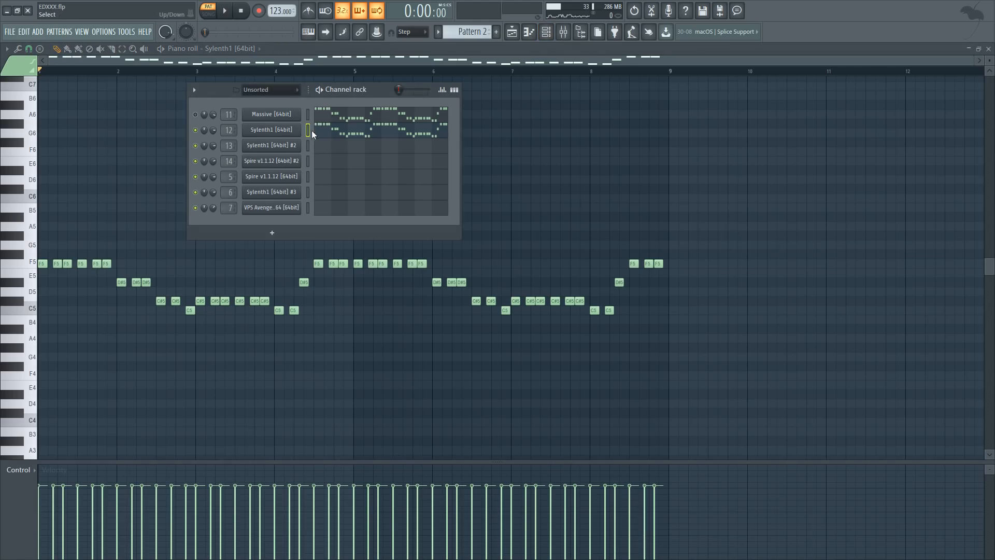
key(space)
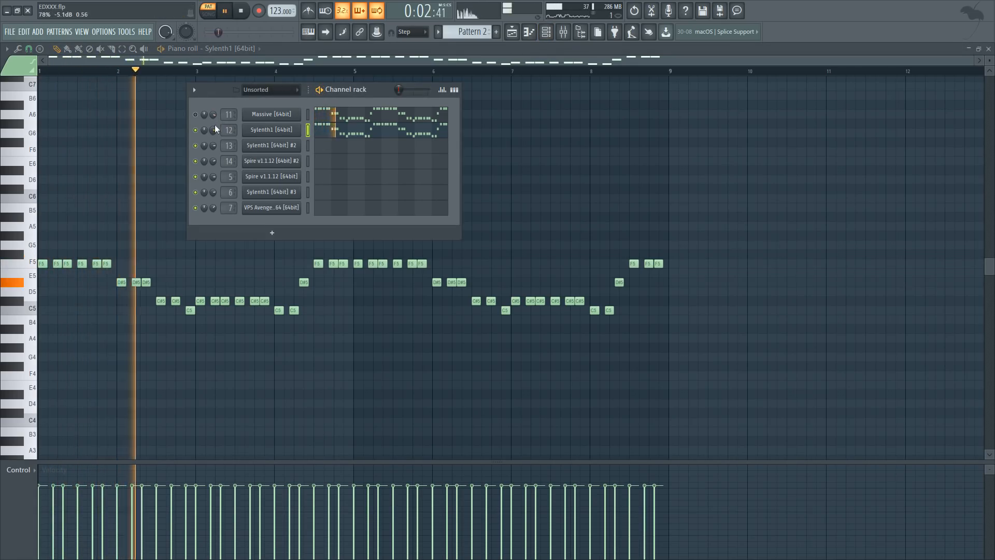
- Mute the first Sylenth1, paste the notes into Sylenth1 #2 and lower them an octave to start on F4
click(307, 146)
key(ctrl+v)
click(195, 130)
key(space)
click(331, 153)
key(space)
scroll(321, 155, down, 3)
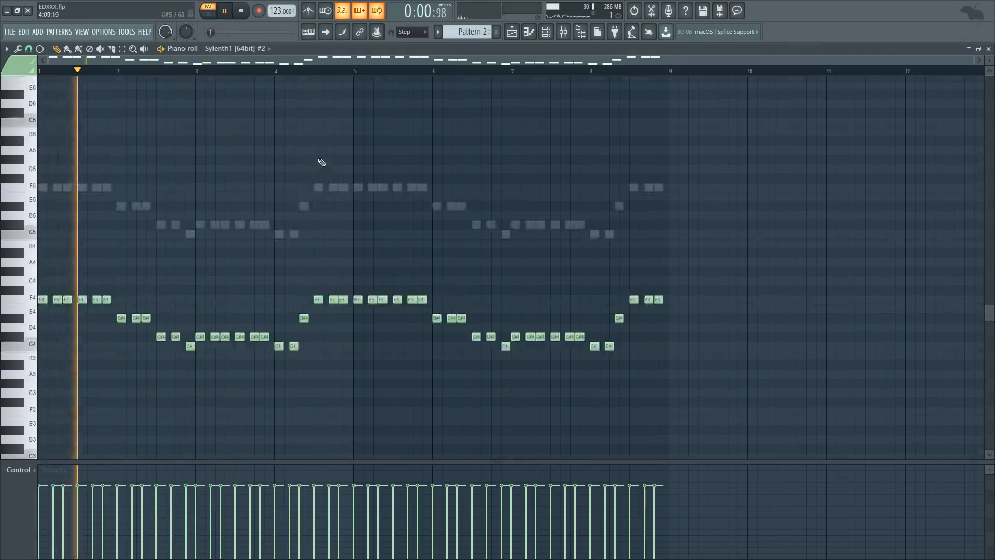
- Mute Sylenth1 #2, paste the notes into Spire v1.1.12 #2 and lower them an octave to start on F4
click(549, 33)
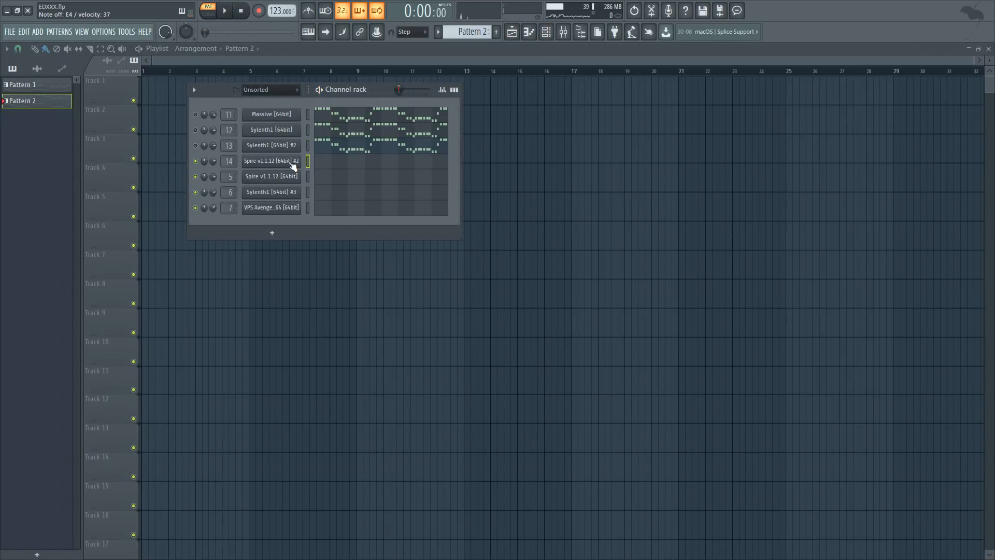
click(336, 165)
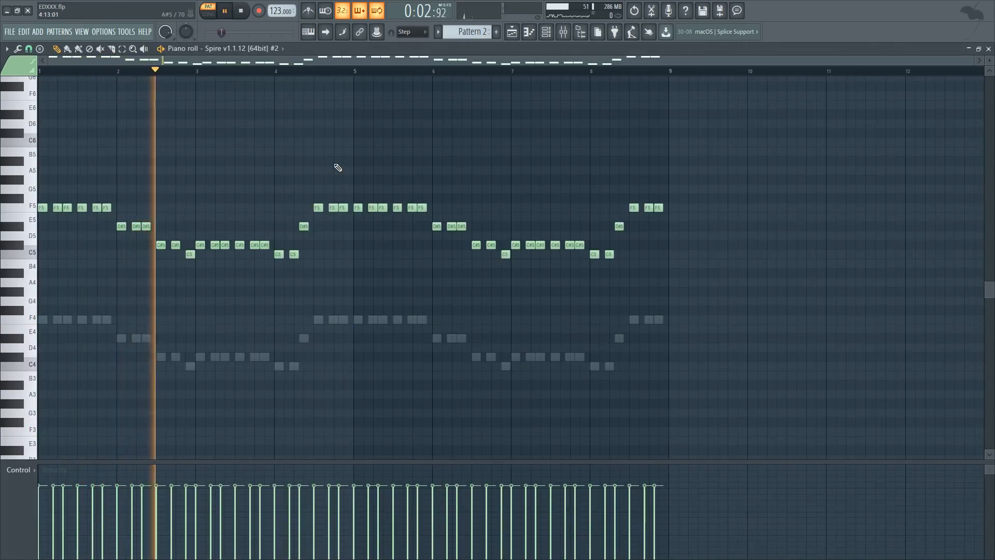
key(F6)
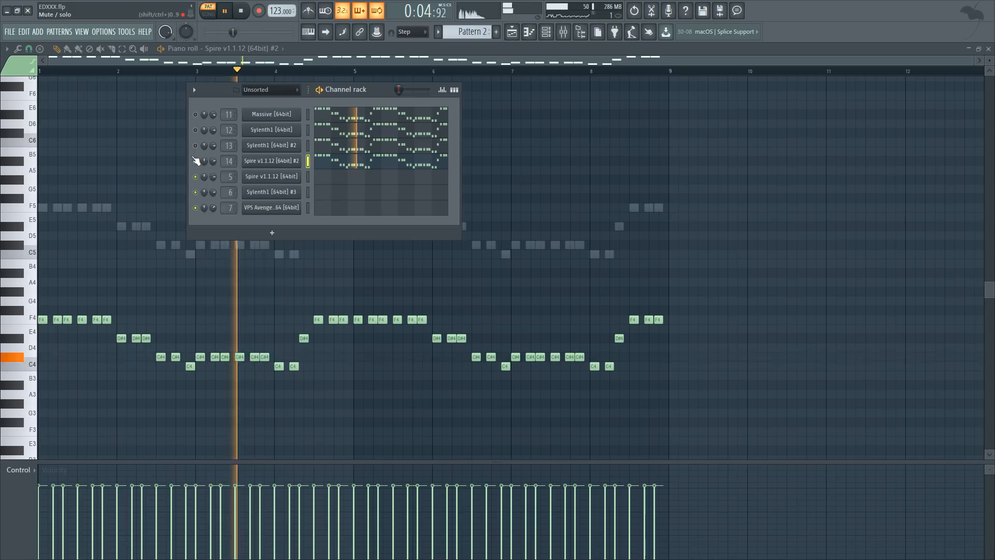
key(space)
- Unmute all channels in the channel rack and solo the Massive track in the mixer
right_click(196, 115)
click(203, 120)
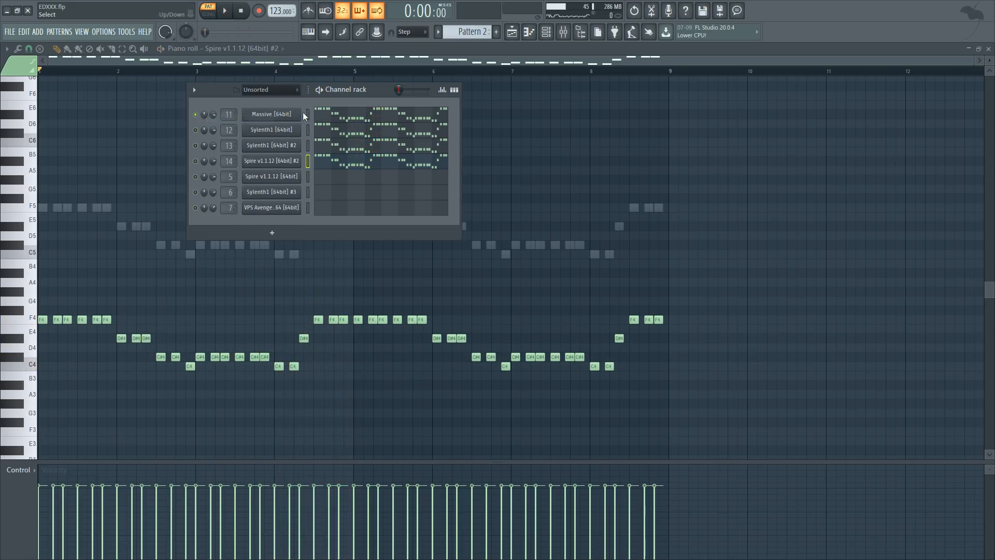
key(F9)
key(space)
key(space)
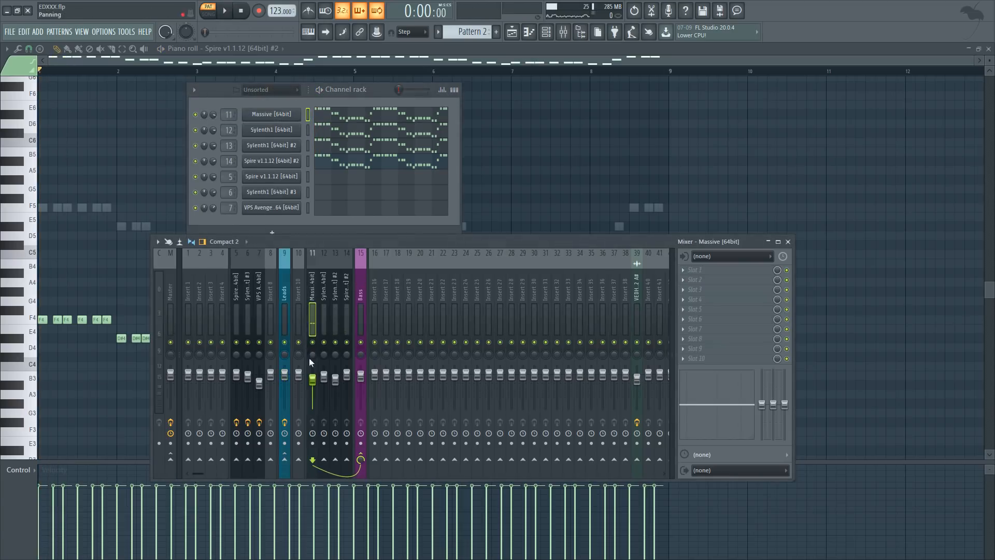
key(space)
- Insert Fruity Parametric EQ 2 in the Massive track's first slot and roll off the lows with band 1 at order Steep 6
click(711, 270)
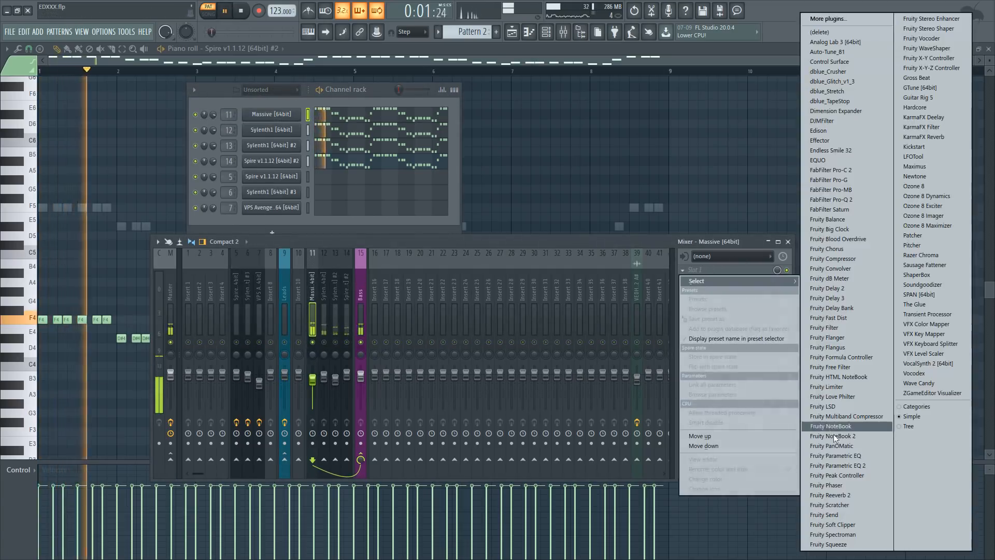
click(837, 465)
drag(25, 213, 26, 225)
key(space)
mouse_move(46, 262)
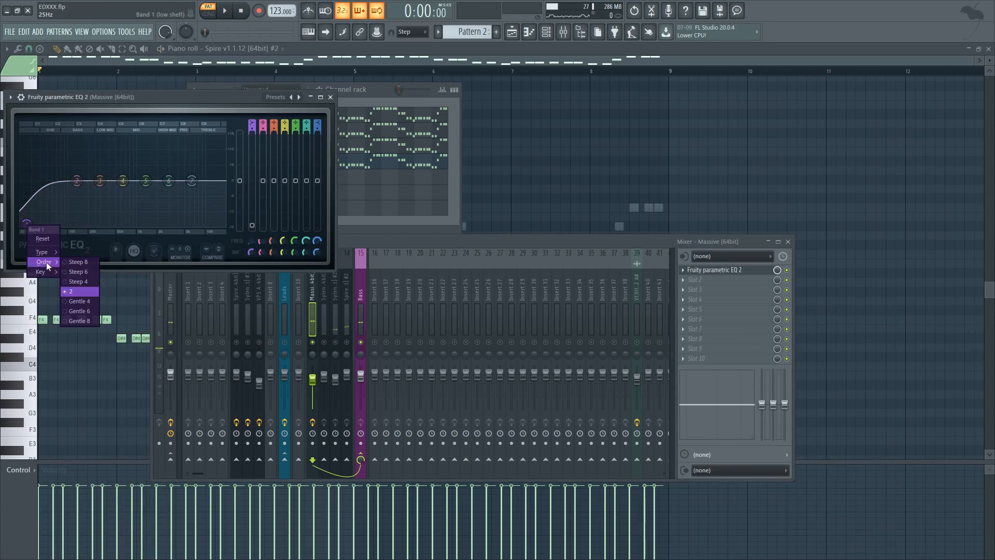
click(88, 273)
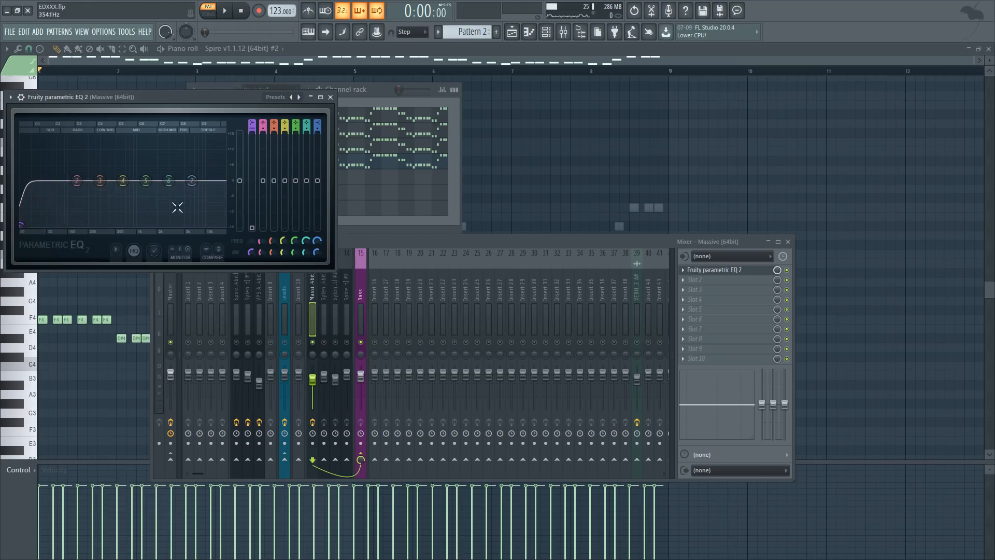
- Roll off the highs of the Massive EQ with bands 6 and 7, and move band 2 to a lower frequency
key(space)
drag(142, 225, 129, 225)
drag(168, 181, 127, 226)
drag(77, 181, 49, 179)
scroll(50, 179, down, 5)
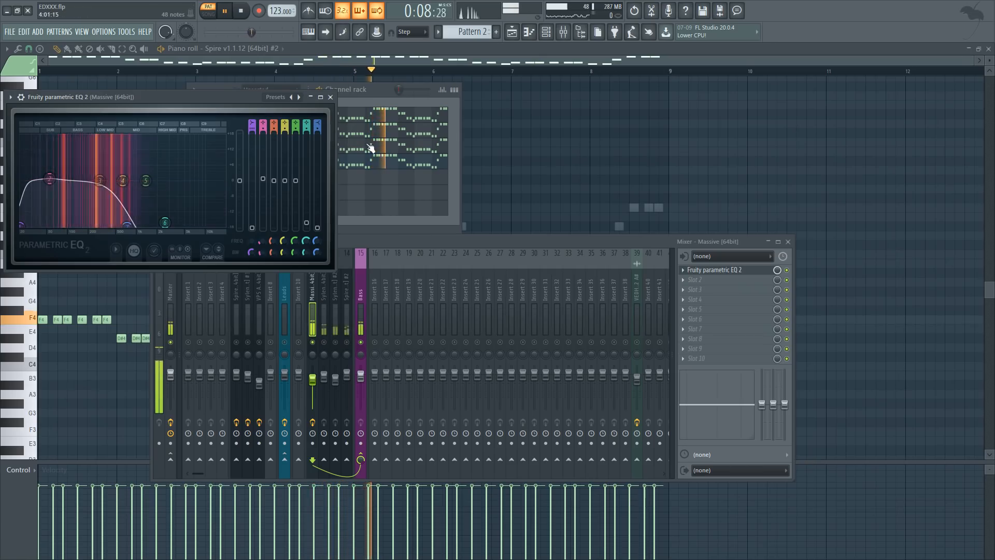
click(329, 97)
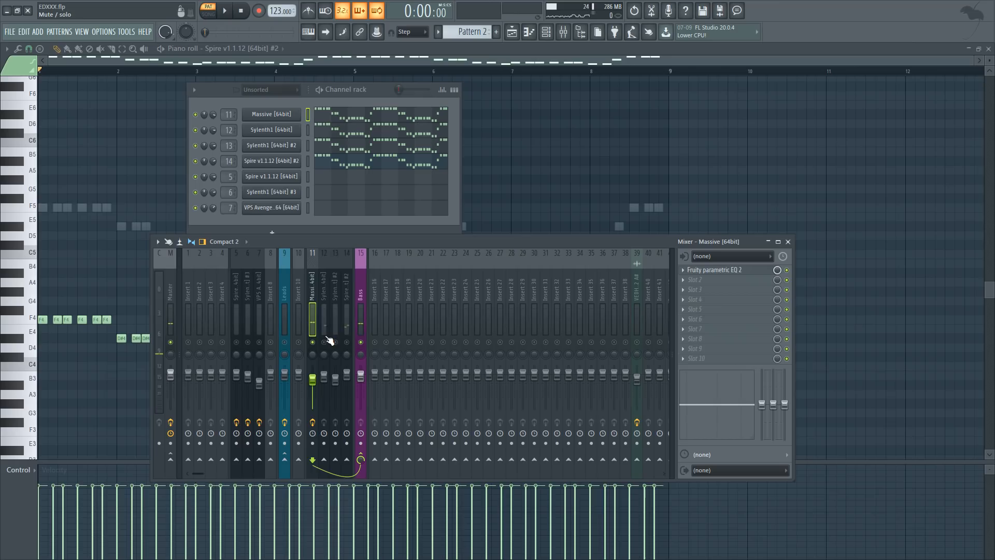
- Solo the Sylenth1 mixer track, insert Fruity Parametric EQ 2 in its first slot and roll off the lows with band 1
click(322, 315)
key(space)
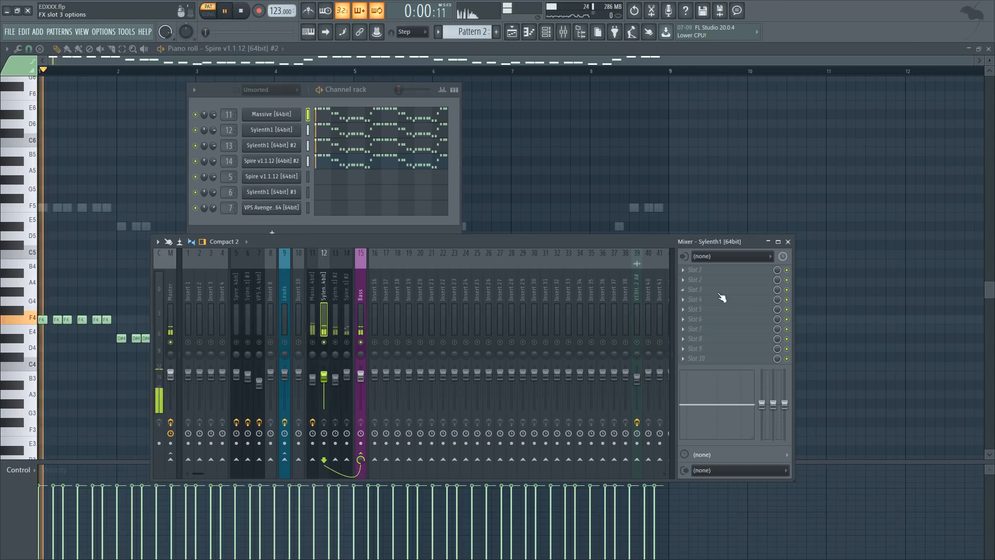
click(697, 269)
click(835, 464)
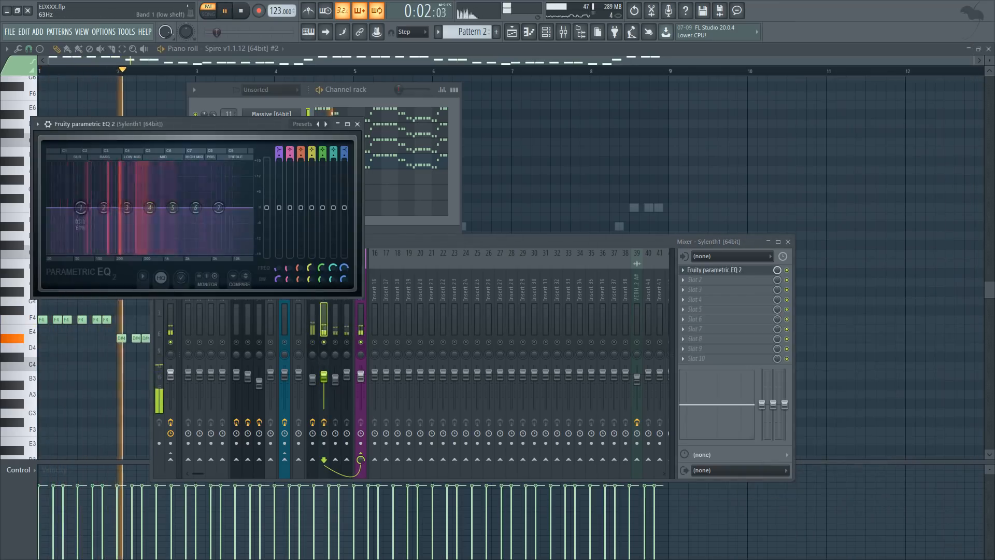
drag(99, 259, 96, 259)
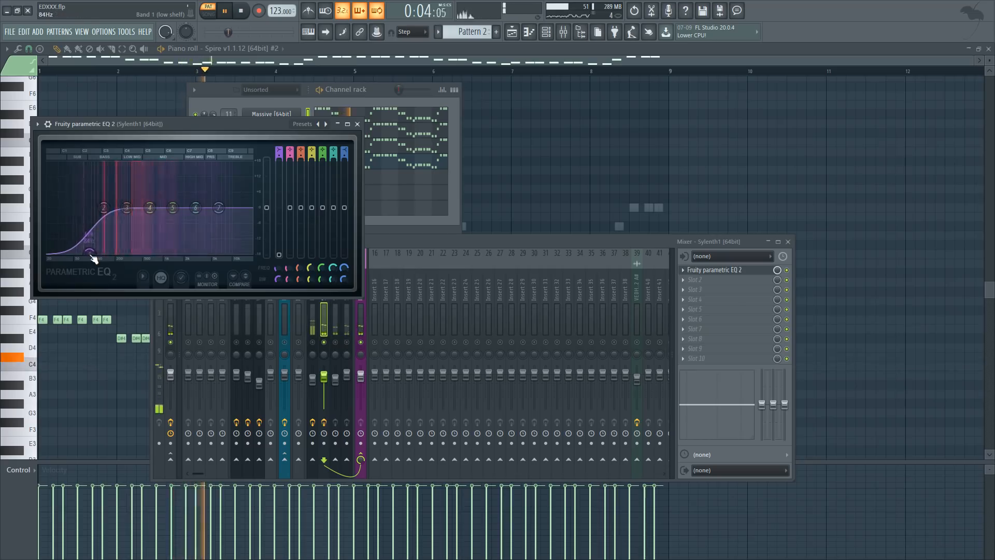
- Shape the Sylenth1 EQ by moving band 2 lower with a slight cut, boosting band 4 and reducing the highs with band 7
drag(104, 208, 90, 214)
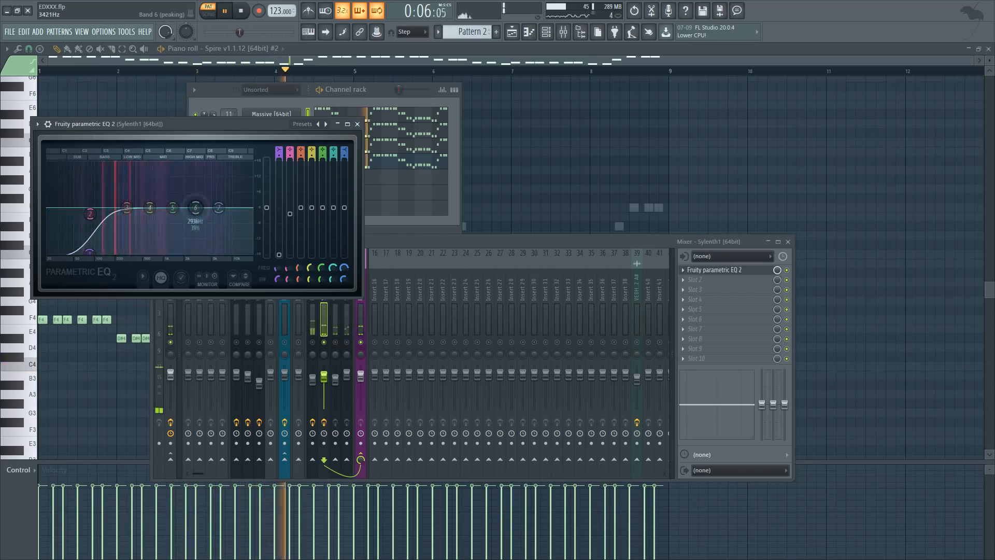
drag(92, 255, 97, 254)
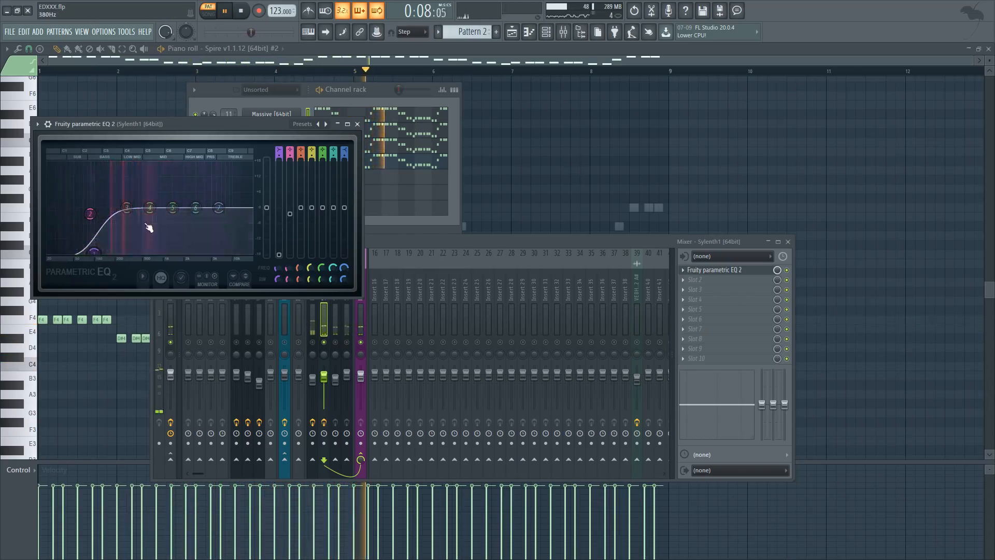
drag(149, 208, 144, 198)
drag(219, 209, 228, 225)
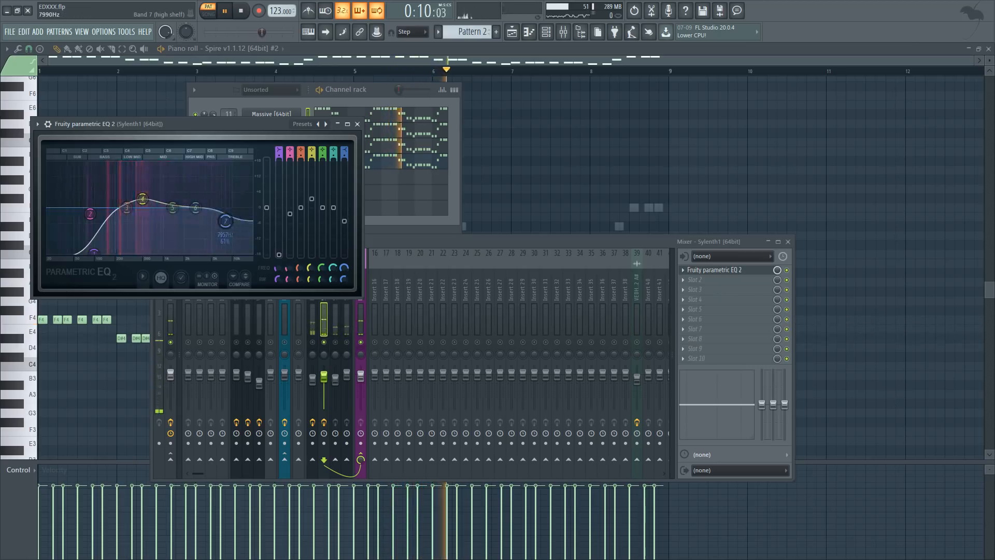
key(space)
click(713, 270)
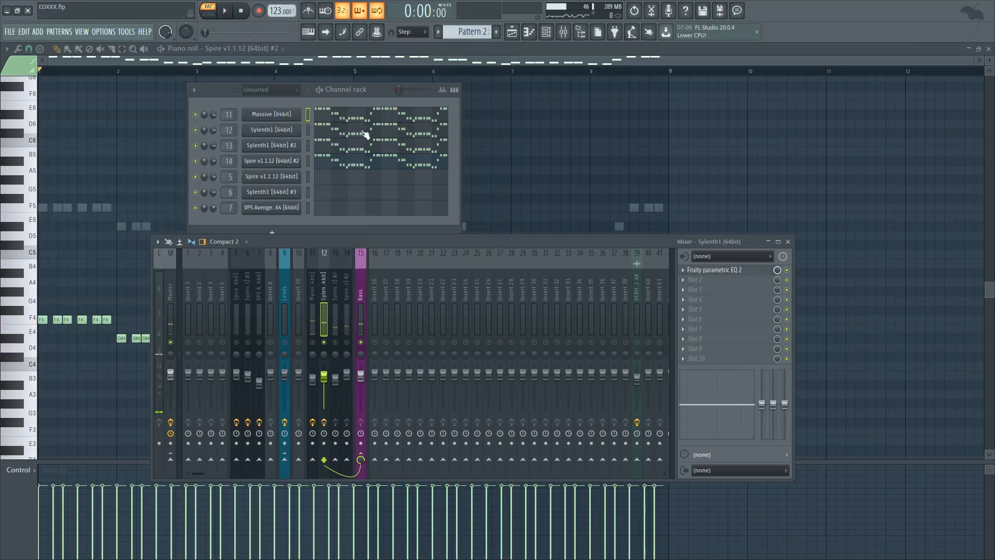
- Insert FabFilter Saturn in the Sylenth1 track's second slot and adjust its Drive during playback
click(704, 281)
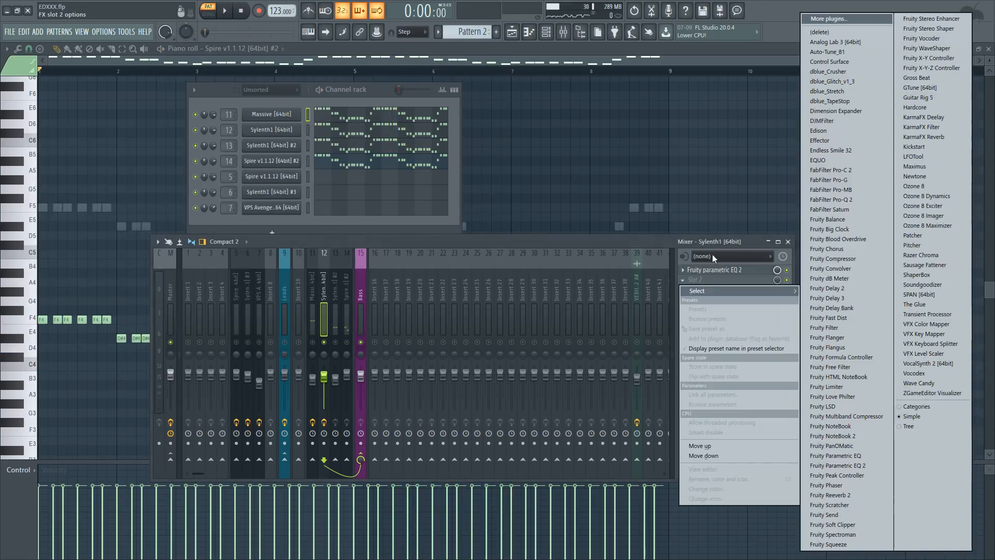
click(862, 209)
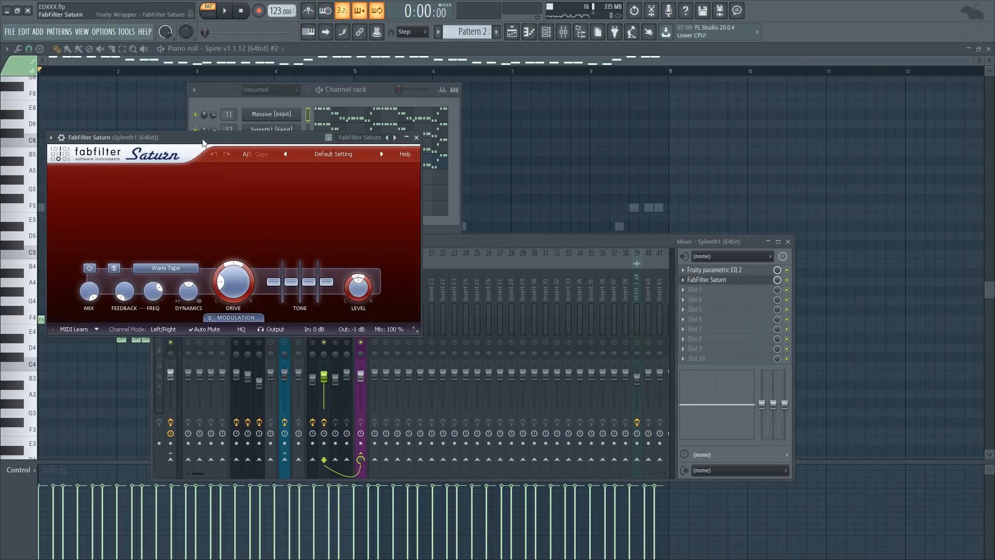
drag(203, 143, 256, 150)
key(space)
mouse_move(282, 298)
mouse_down()
mouse_move(288, 224)
mouse_move(265, 296)
mouse_up()
- Split Saturn into two bands with a lowered crossover, and raise band 2's Drive and its level to about +4.93 dB
click(275, 184)
drag(374, 221, 374, 218)
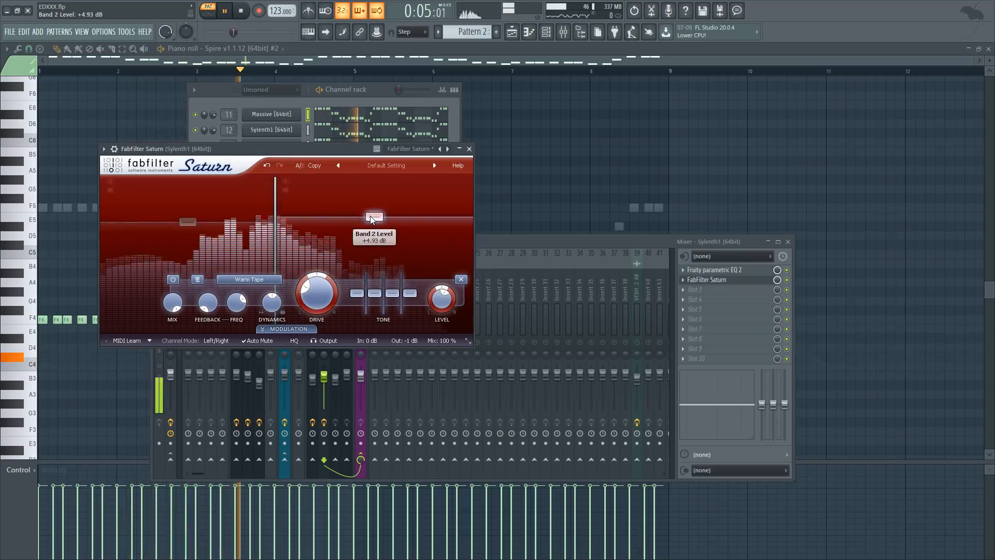
drag(317, 292, 334, 217)
drag(276, 239, 242, 259)
- Switch Saturn's band 2 to Clean Tube with Drive at about 79%, and shift the crossover slightly lower
click(249, 279)
click(244, 286)
drag(324, 291, 320, 276)
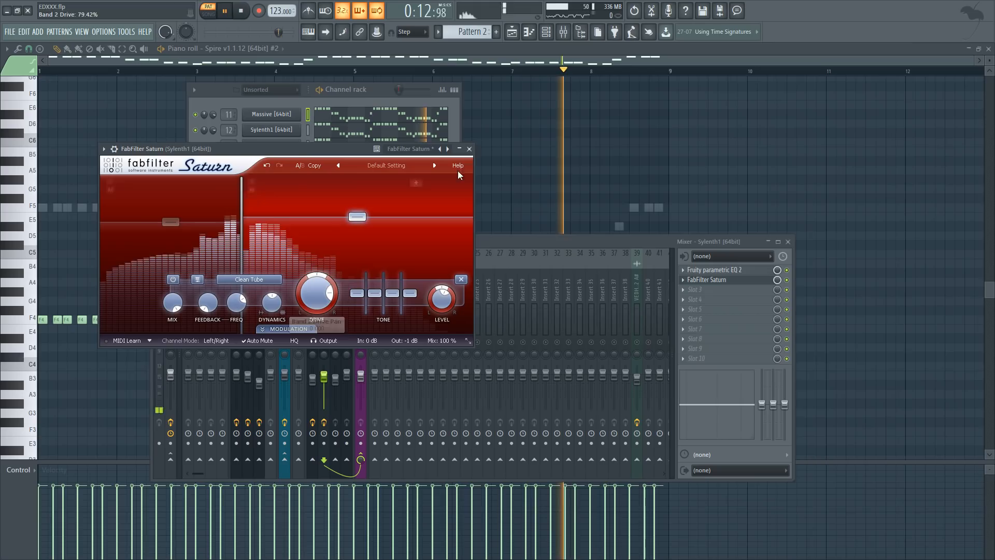
drag(242, 233, 235, 234)
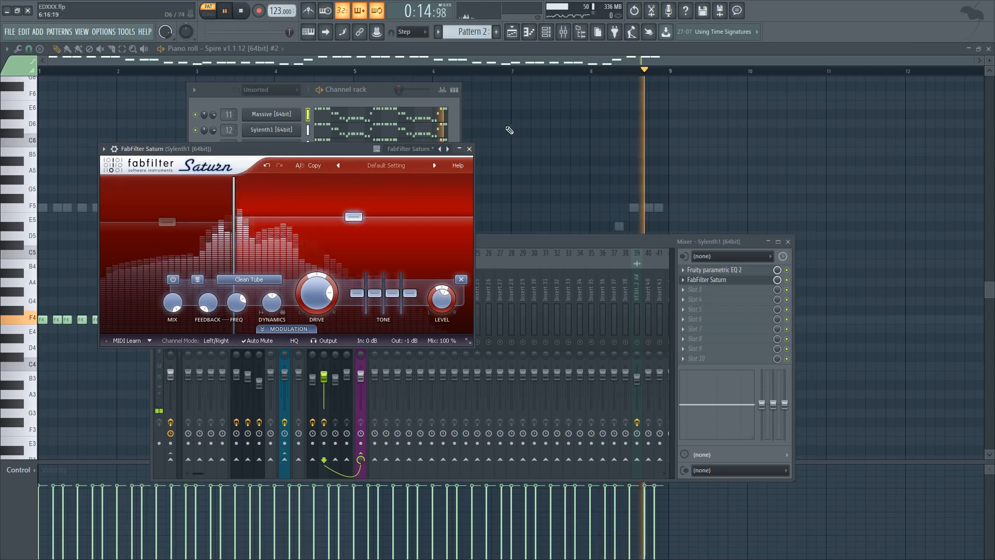
click(470, 150)
key(space)
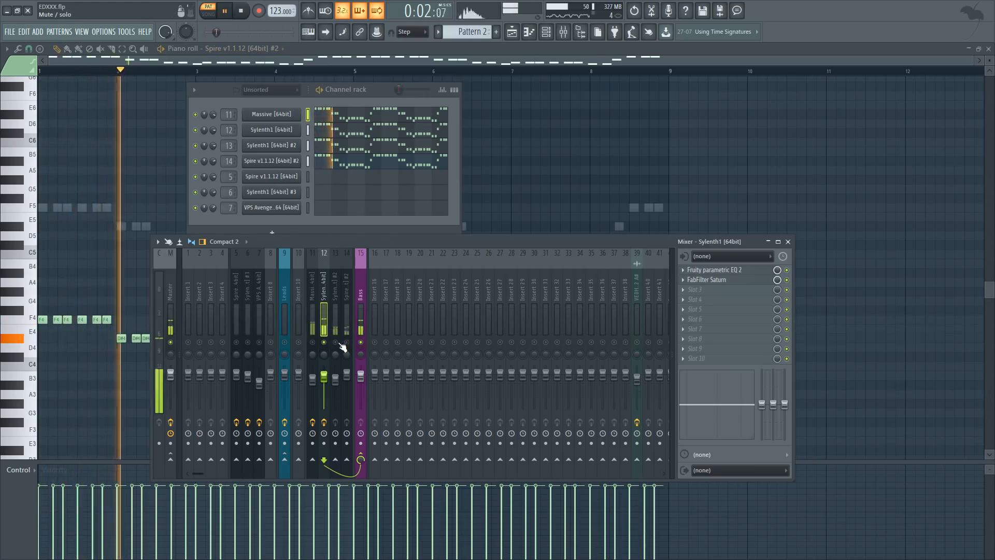
- Solo the Sylenth1 #2 mixer track, insert Fruity Parametric EQ 2 in its first slot and roll off the lows with band 1
click(335, 294)
key(space)
click(701, 269)
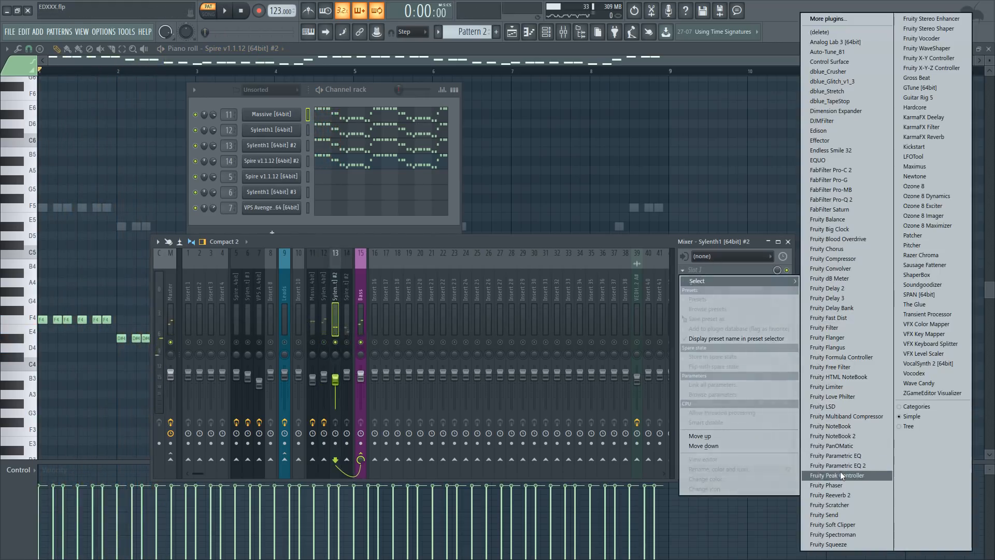
click(839, 464)
key(space)
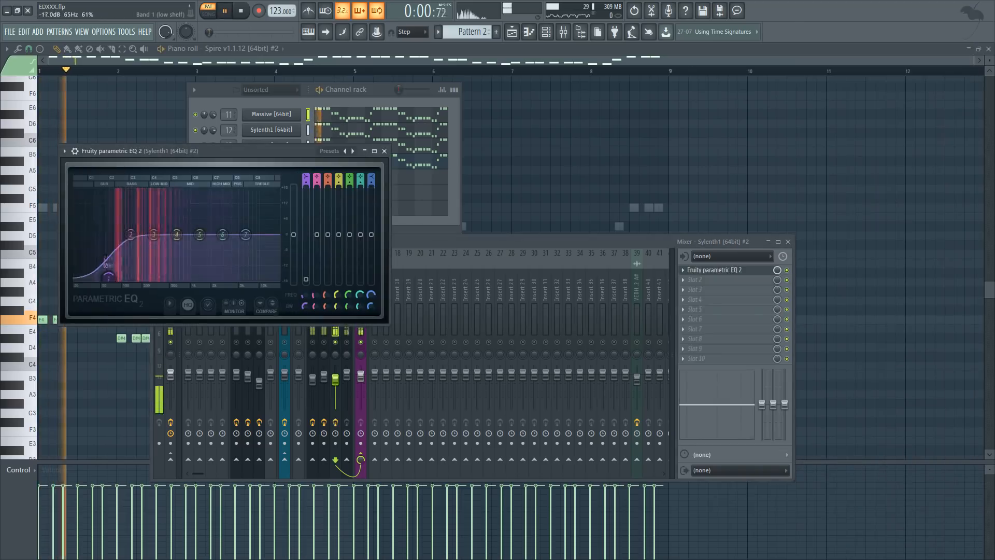
drag(109, 277, 100, 279)
- Roll off the highs of the Sylenth1 #2 EQ with band 7, boost band 4 and cut band 2 about 5.6 dB at 148 Hz
drag(243, 252, 243, 279)
drag(177, 234, 133, 249)
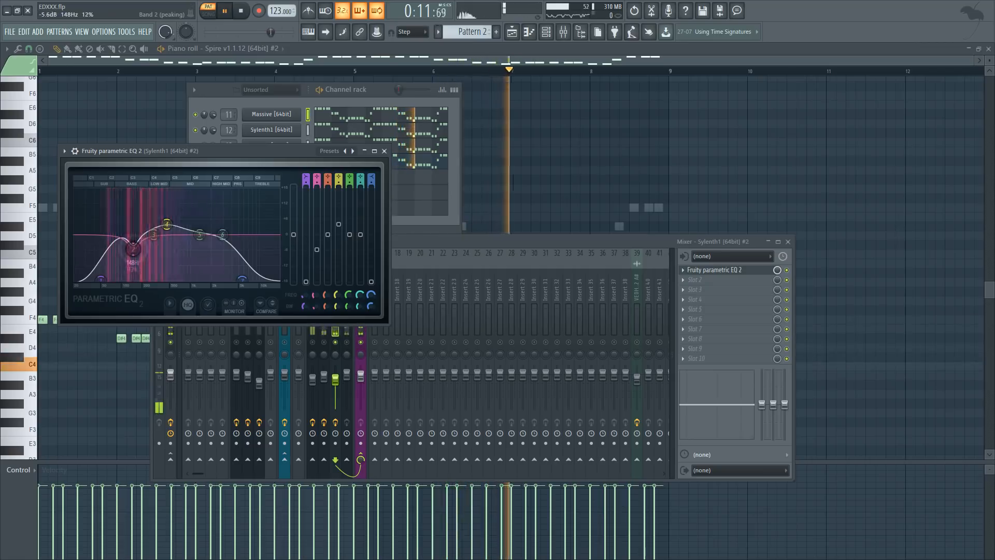
click(384, 151)
- Insert Fruity Fast Dist in the Sylenth1 #2 track's second slot and adjust its threshold and pre-amp
click(713, 280)
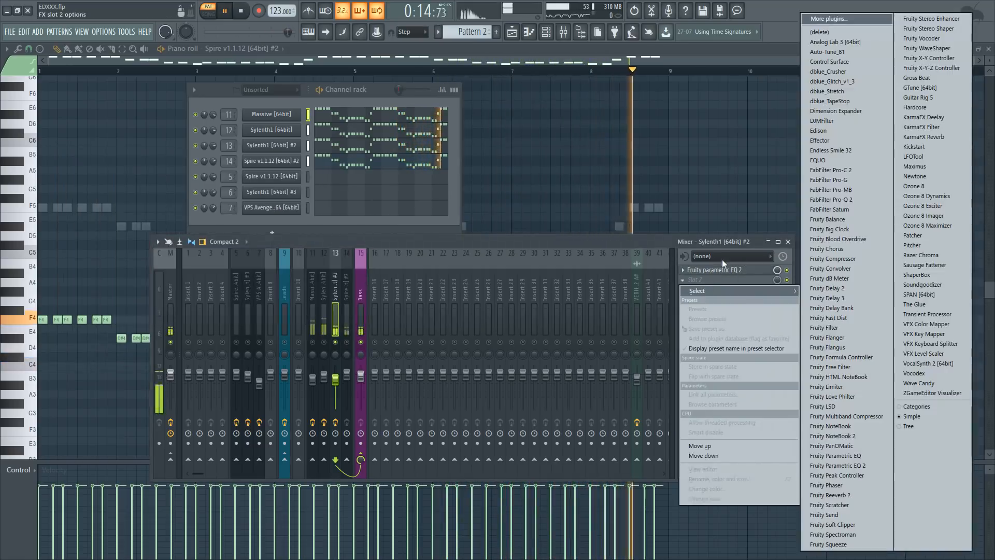
click(644, 248)
click(701, 281)
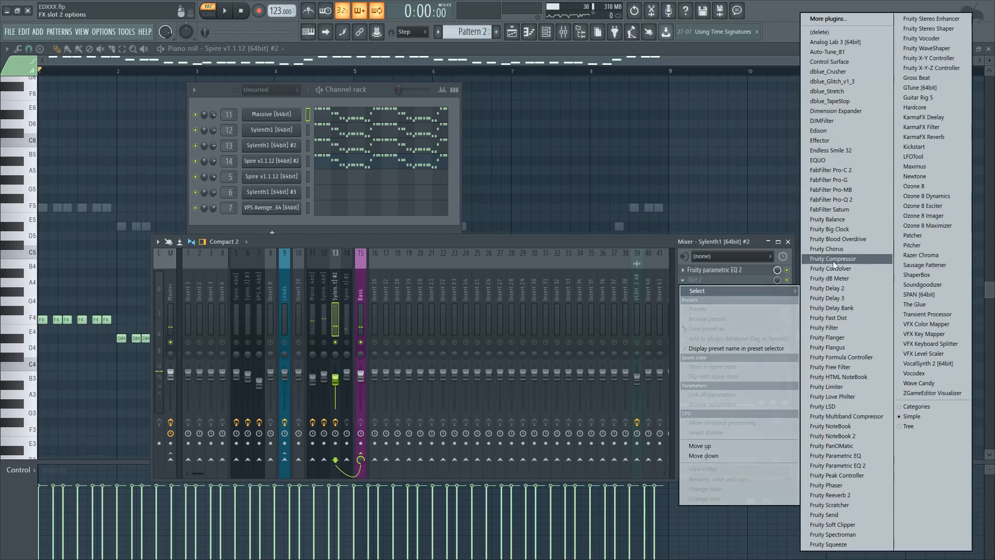
click(850, 318)
key(space)
drag(118, 193, 90, 198)
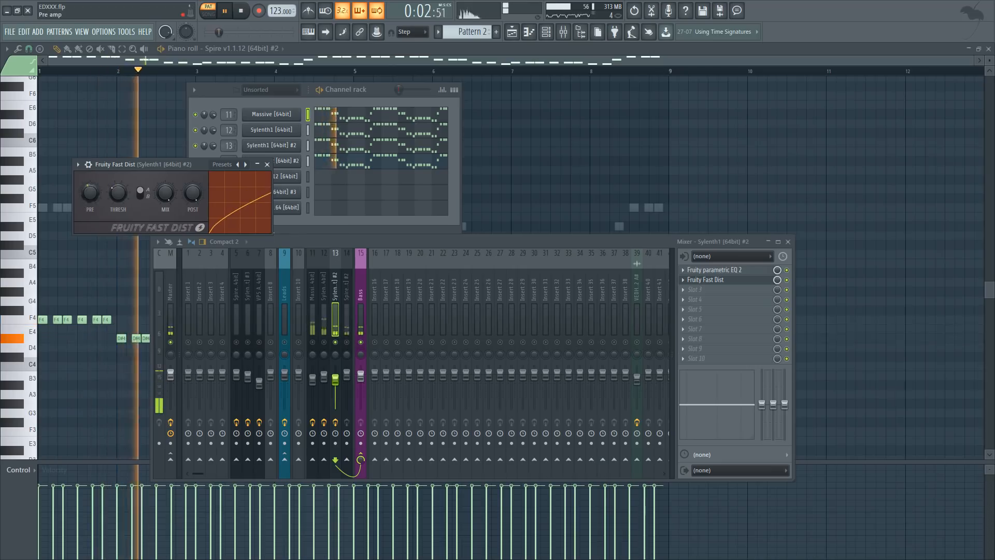
click(267, 164)
- Switch the solo to the Spire v1.1.12 #2 track and insert Fruity Parametric EQ 2 in its first slot
right_click(336, 342)
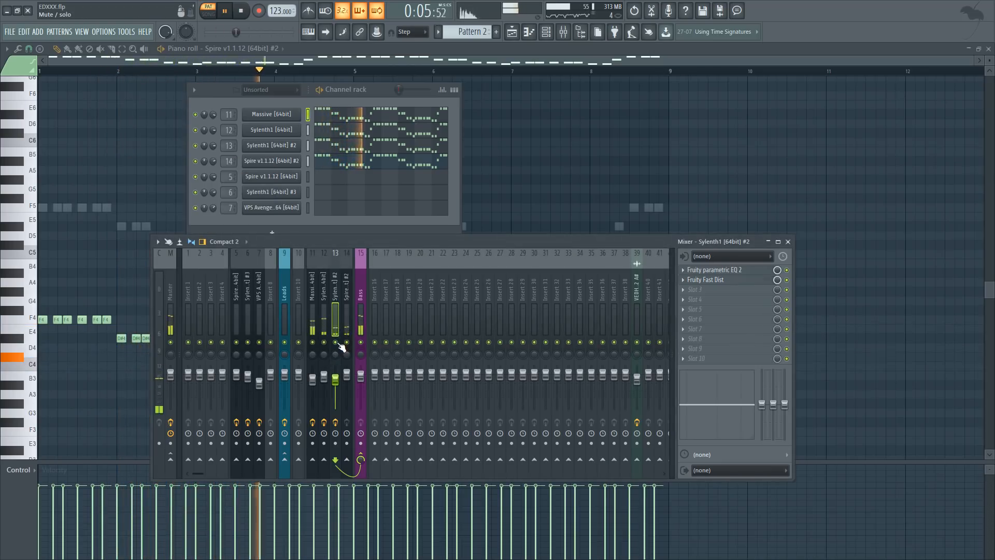
right_click(346, 342)
click(348, 294)
key(space)
click(701, 269)
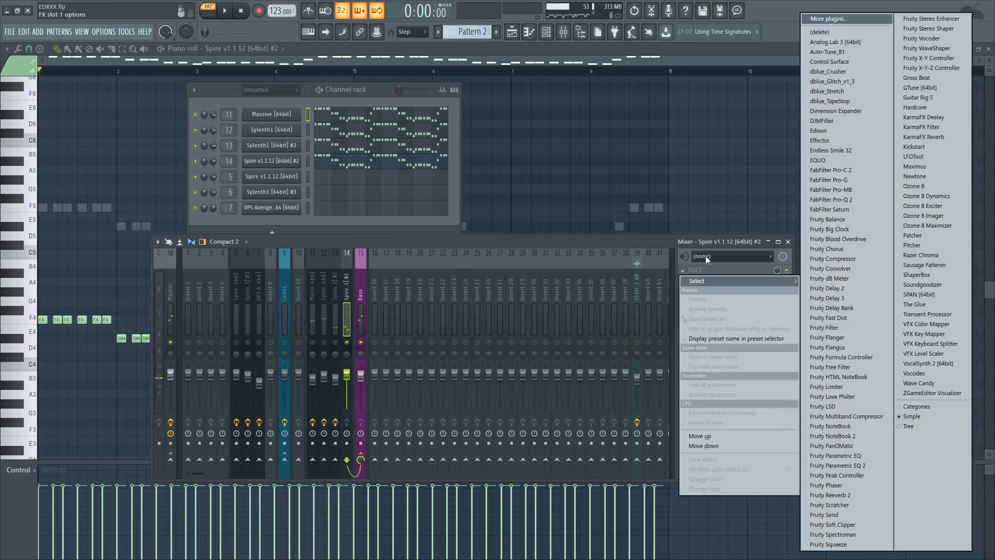
click(860, 465)
- Roll off the Spire #2 EQ's lows with band 1 at about 89 Hz, cut band 2 slightly and boost bands 3 and 4
key(space)
drag(135, 262, 156, 312)
key(space)
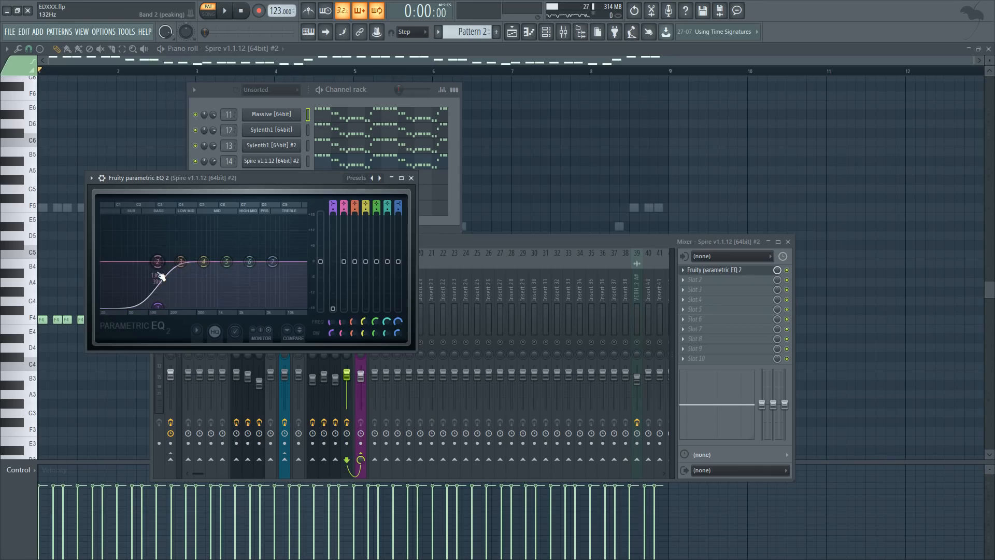
key(space)
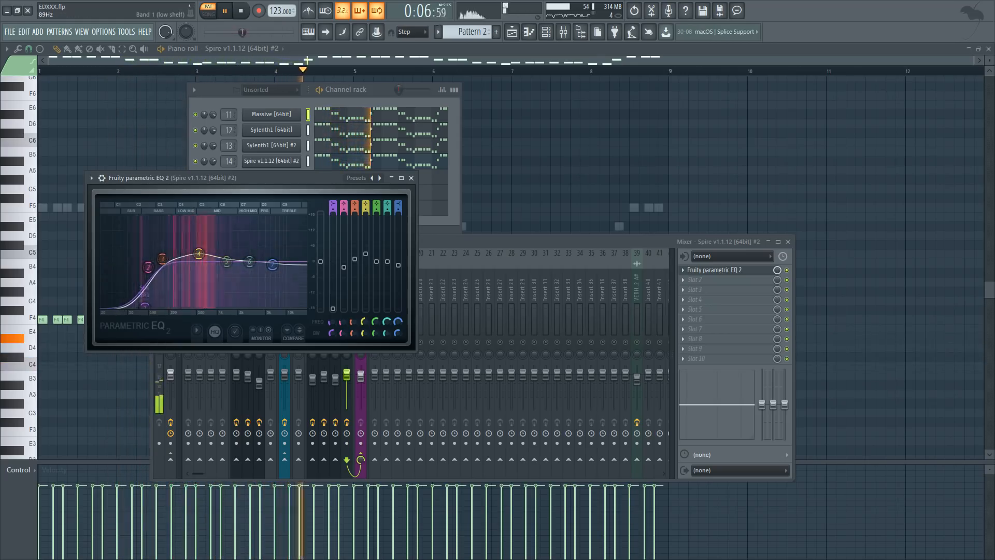
click(411, 177)
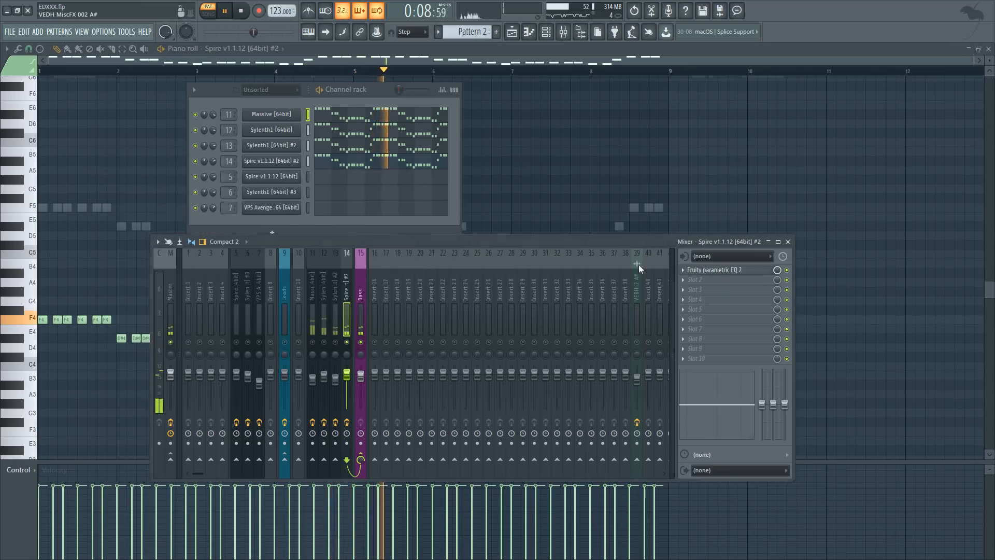
- Insert Soundgoodizer in the Spire v1.1.12 #2 track's second slot, keeping mode A
click(694, 282)
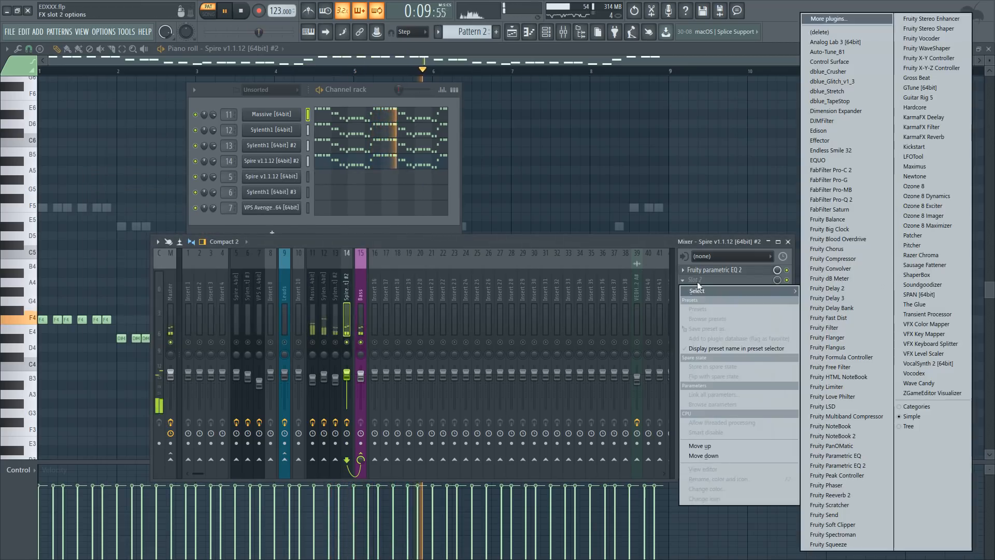
click(922, 288)
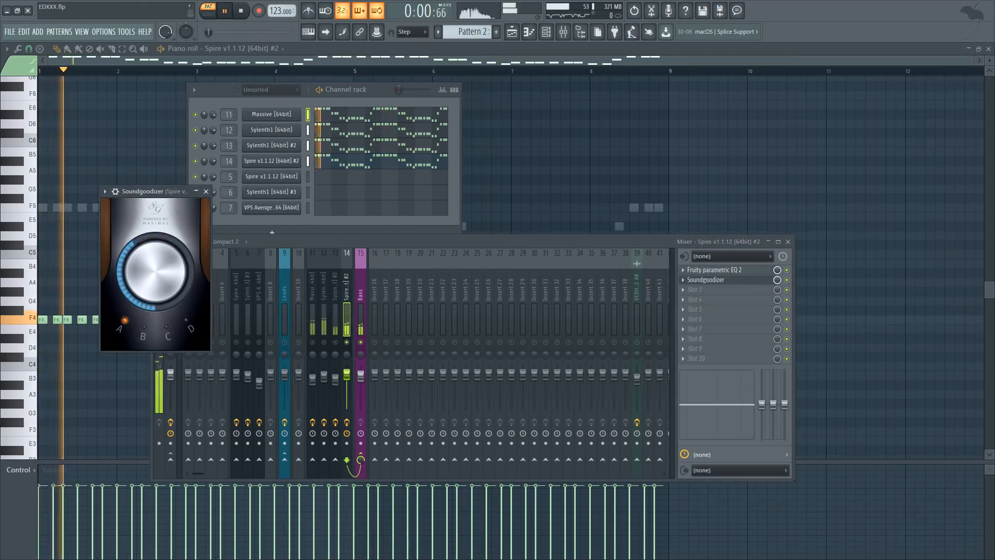
click(206, 191)
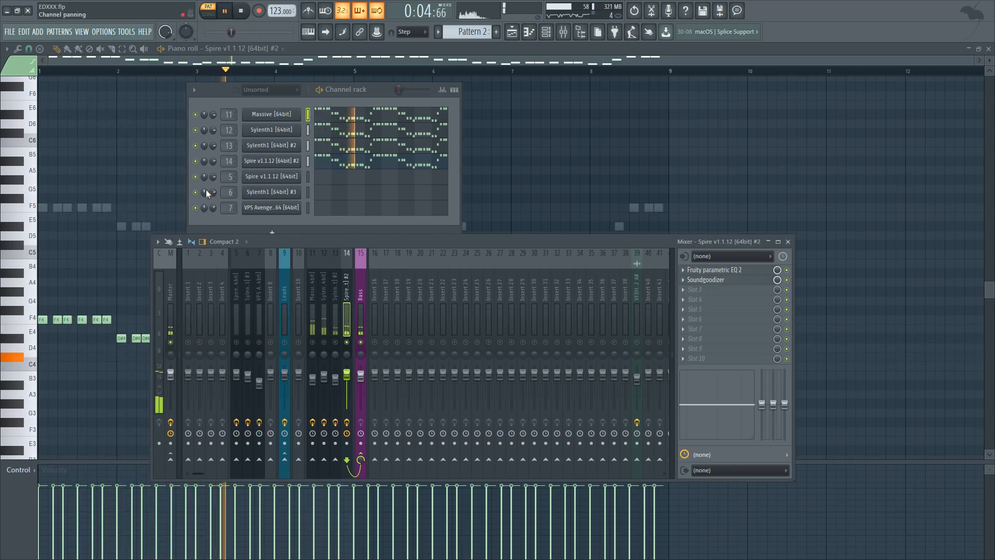
- Unsolo Spire #2, audition the Sylenth1 #2 and Sylenth1 tracks in solo, and return all mixer tracks to active
right_click(348, 343)
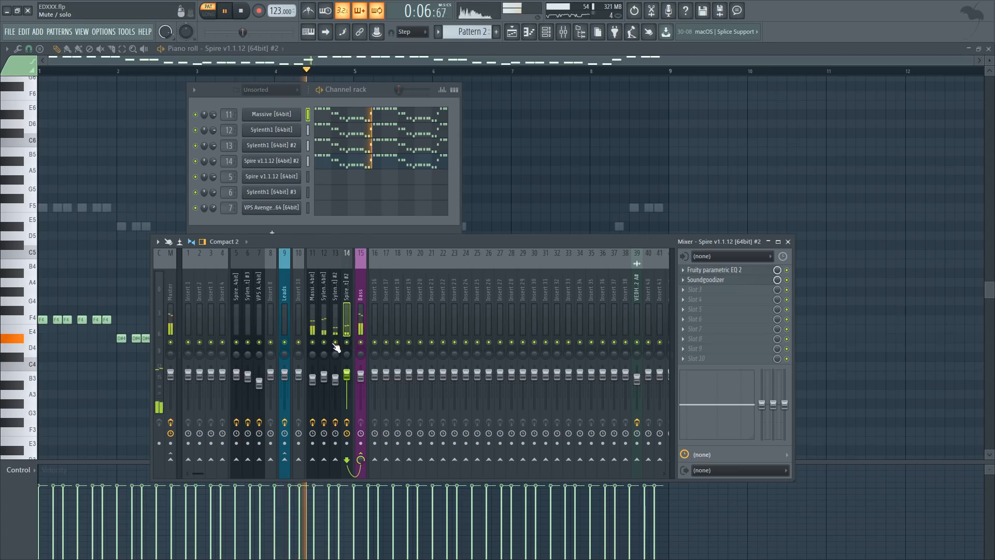
right_click(336, 342)
click(331, 306)
right_click(324, 343)
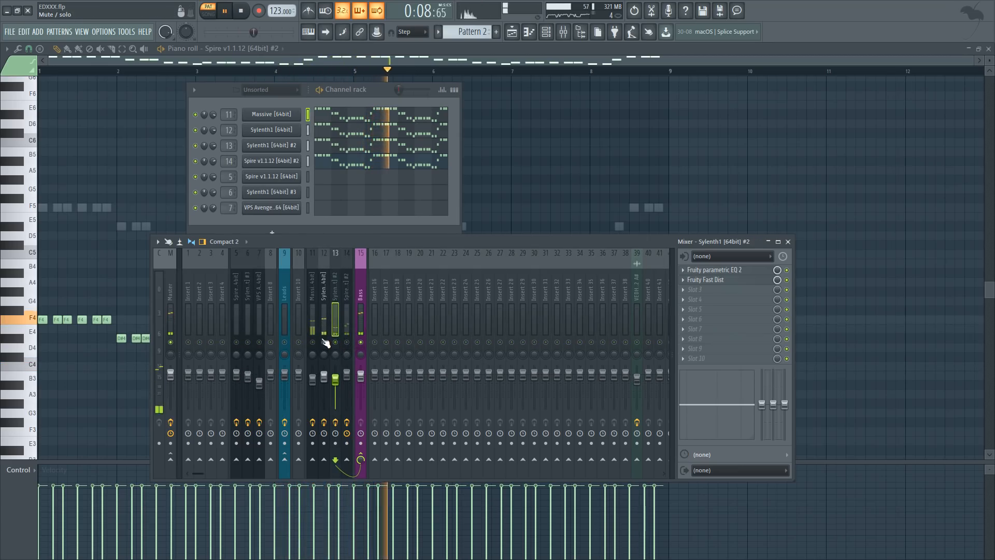
right_click(323, 343)
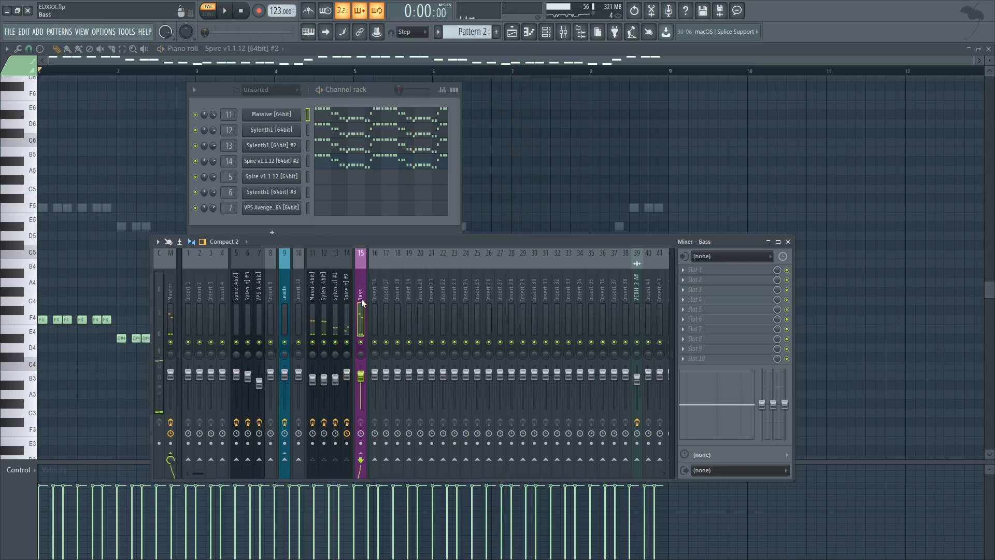
- Insert Kickstart in the Bass bus's first slot and set its Mix to 66%
click(703, 274)
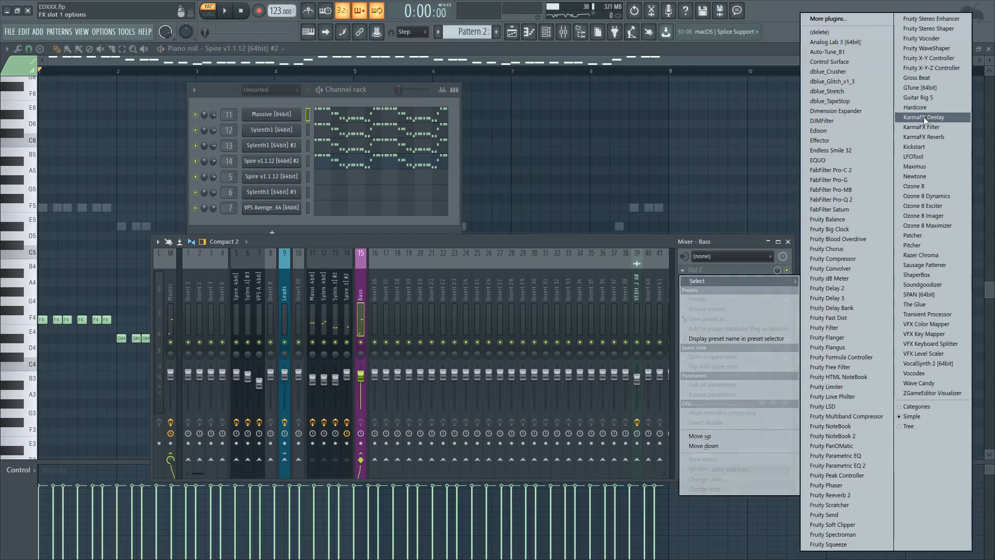
click(925, 148)
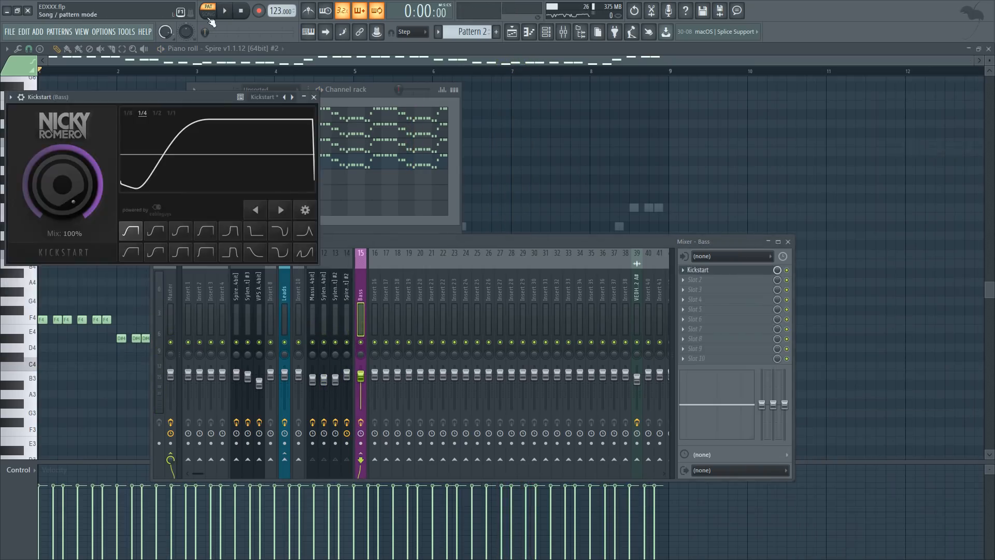
key(space)
drag(49, 167, 84, 185)
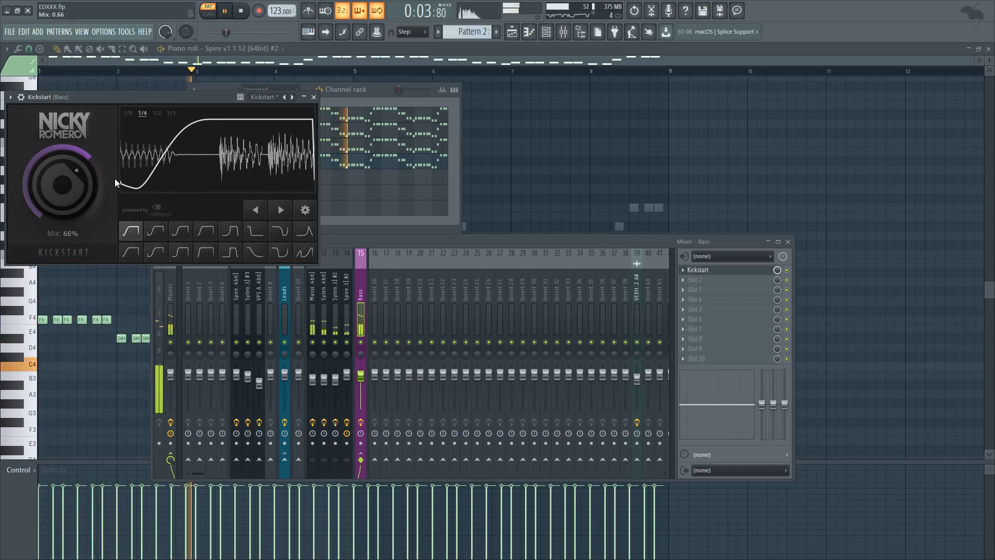
click(314, 97)
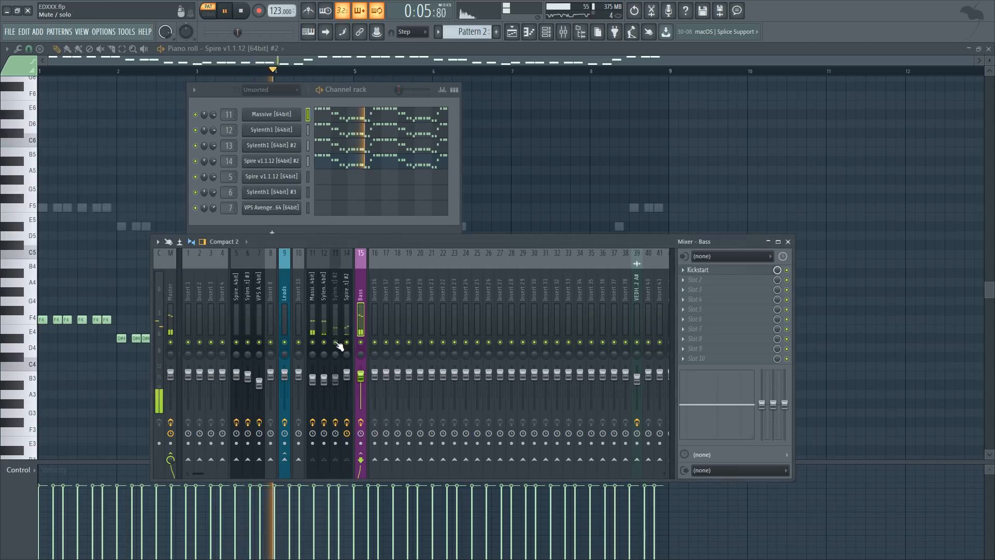
- Lower the Sylenth1 #2 mixer fader to 80% (-4.7 dB)
drag(334, 382, 334, 388)
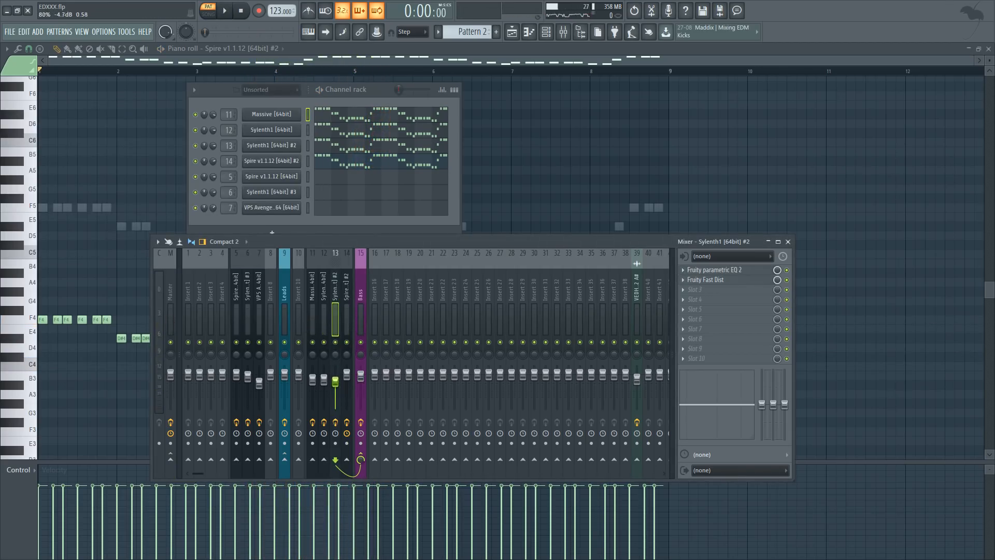
- Play the bass pattern, check Fruity Fast Dist on the Sylenth1 #2 mixer track, and select the Bass track
key(space)
click(728, 285)
click(728, 283)
click(728, 283)
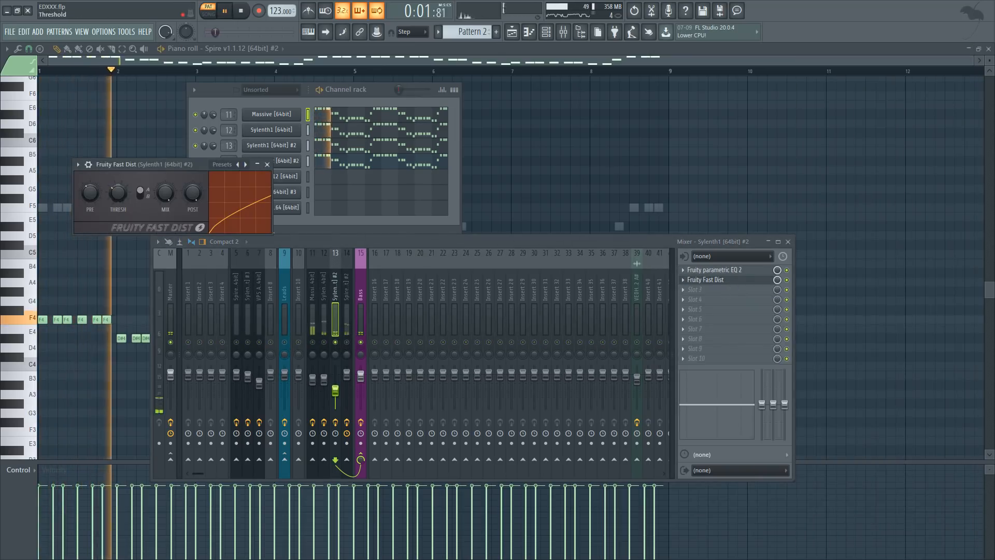
click(267, 164)
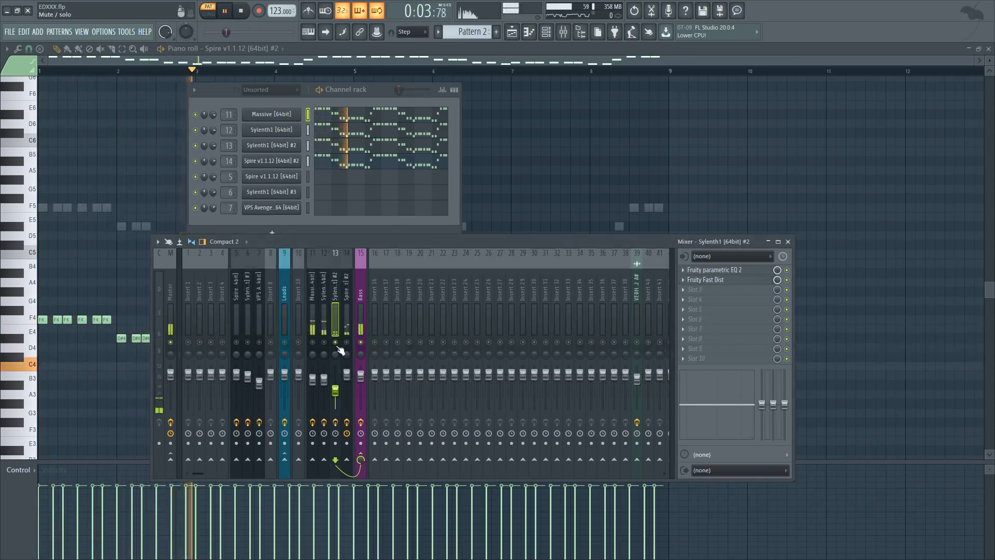
click(360, 326)
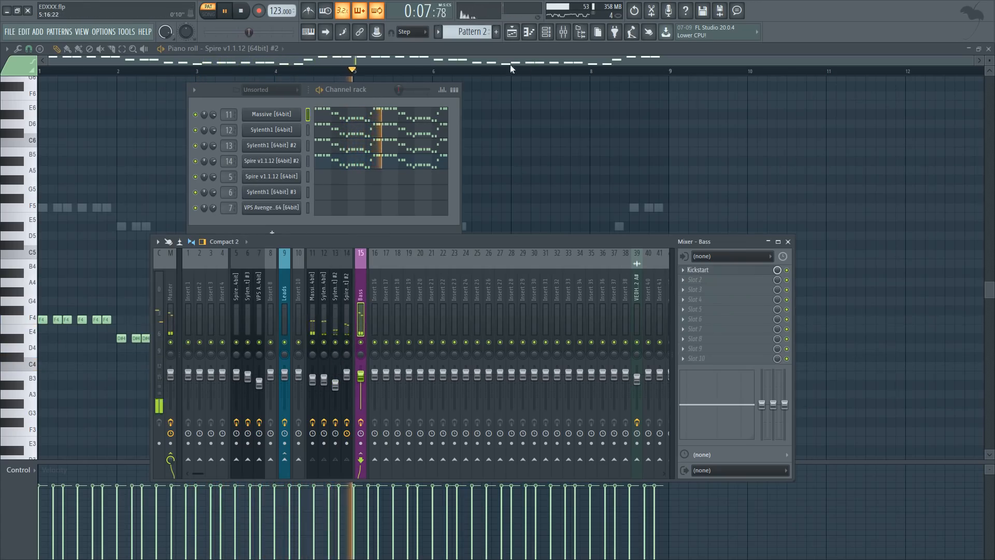
- Place Pattern 1 on Track 1 and Pattern 2 on Track 2 of the playlist, both starting at bar 1
click(512, 33)
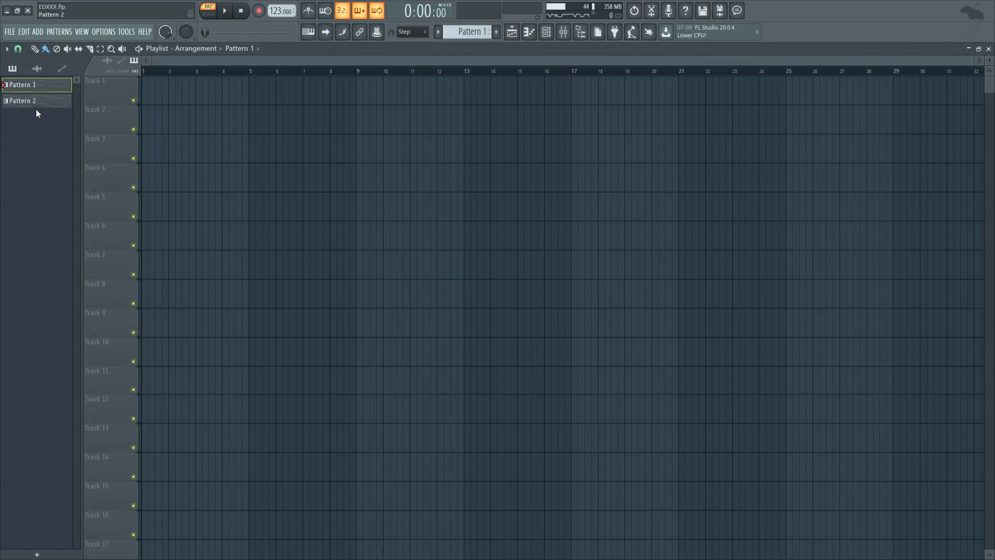
drag(25, 107, 200, 123)
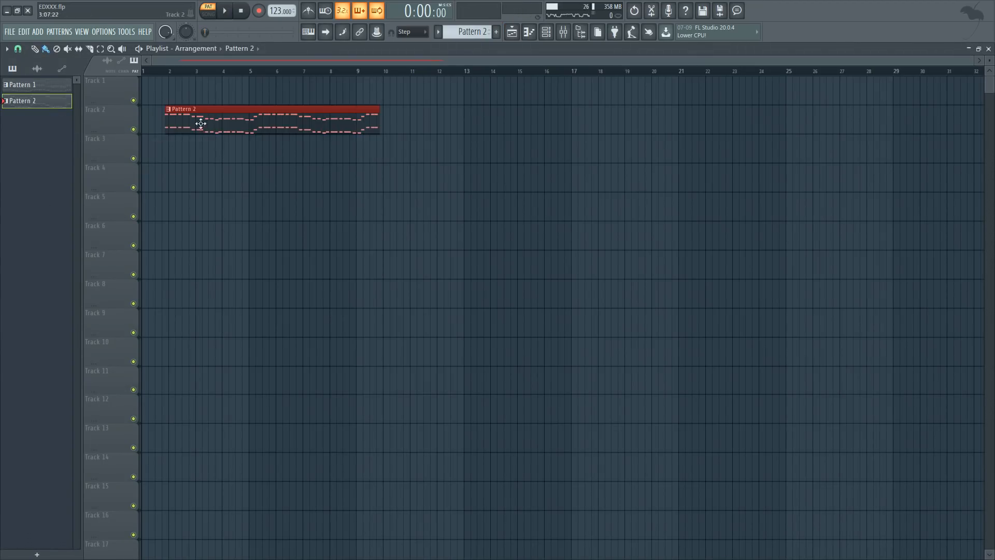
drag(35, 86, 174, 91)
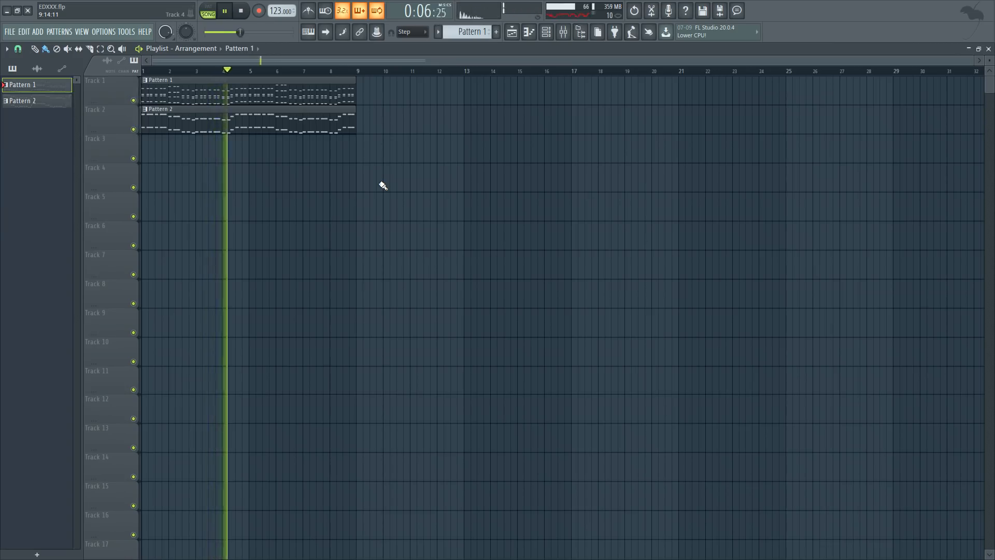
scroll(384, 184, up, 2)
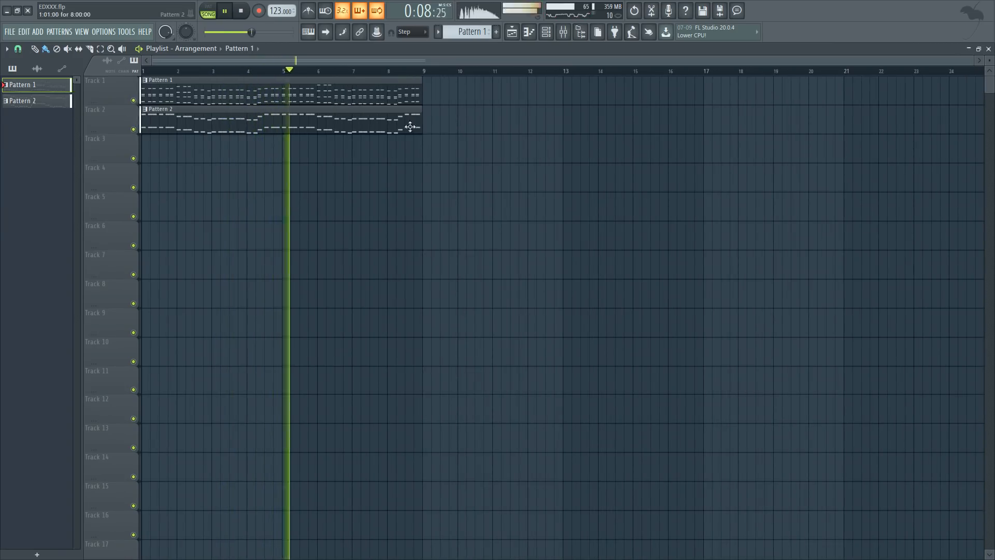
key(space)
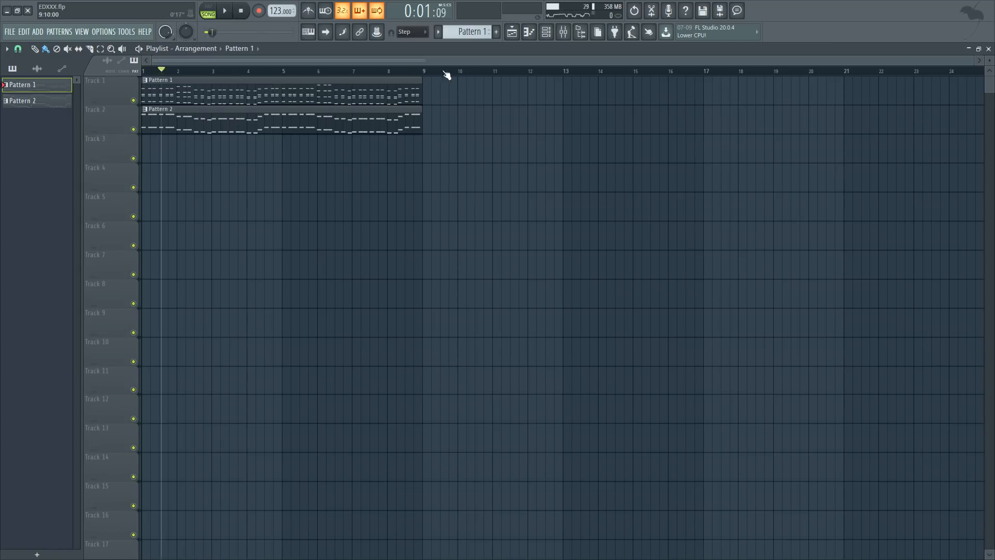
- Shorten both pattern clips to four bars and duplicate the pair at bar 5
key(ctrl+a)
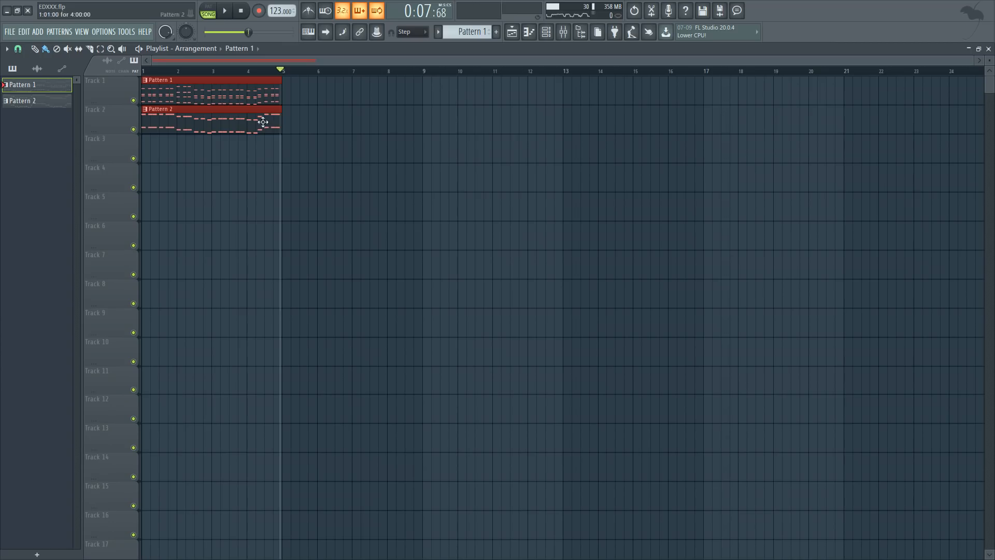
scroll(222, 148, up, 1)
drag(332, 179, 293, 141)
drag(221, 99, 381, 97)
key(space)
scroll(314, 119, down, 1)
ctrl+click(457, 202)
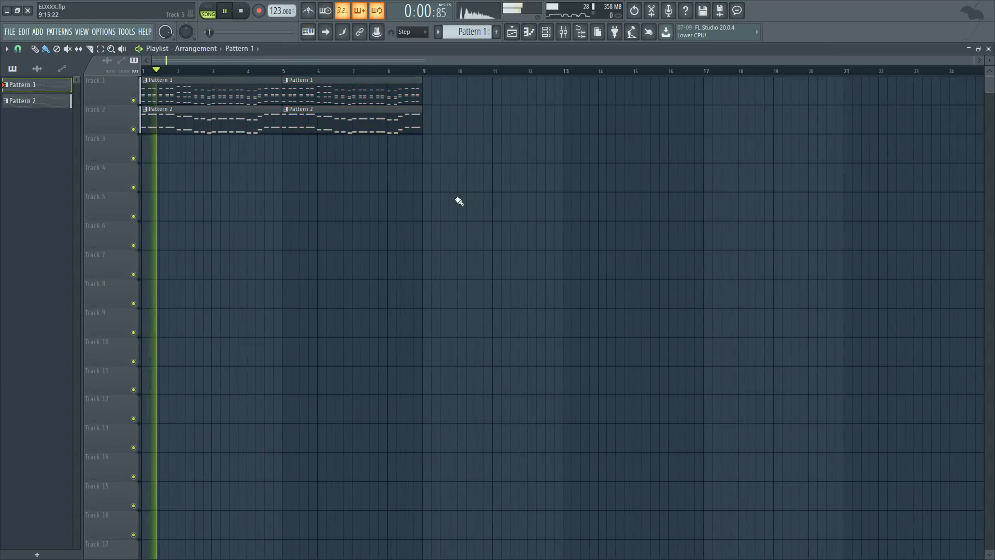
- Continue Pattern 1 on Track 1 up to bar 17 with separate four-bar clips starting at bars 9 and 13
click(428, 94)
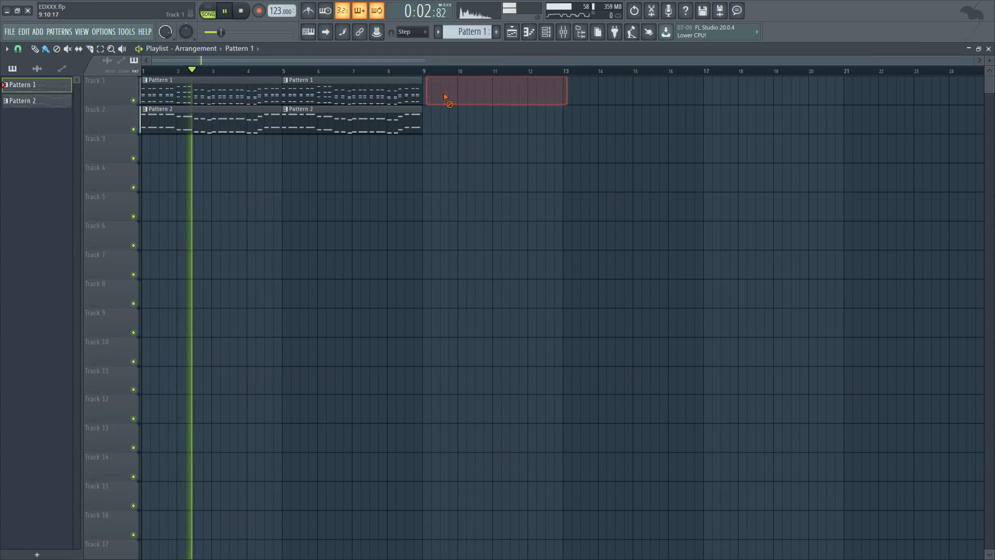
click(563, 107)
click(568, 108)
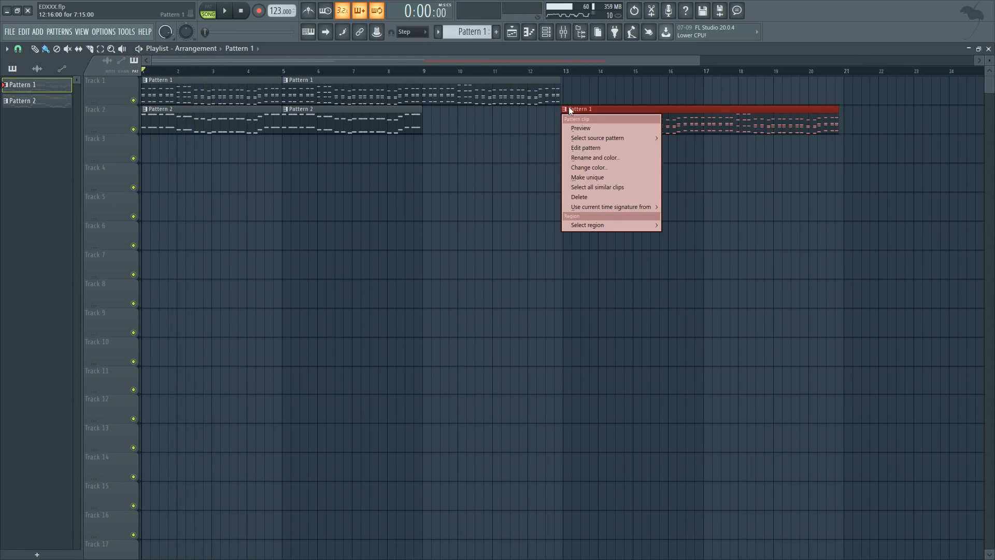
right_click(574, 107)
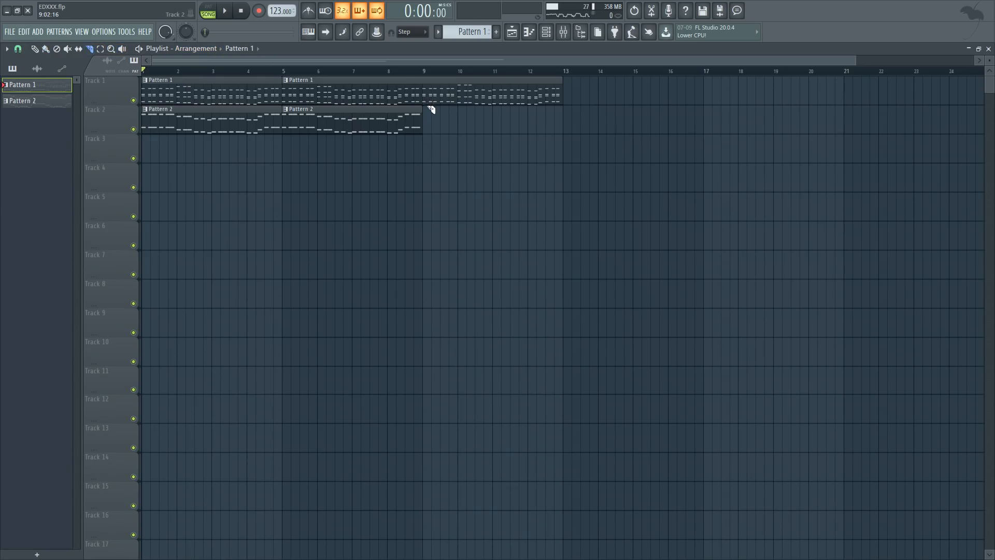
scroll(425, 105, up, 1)
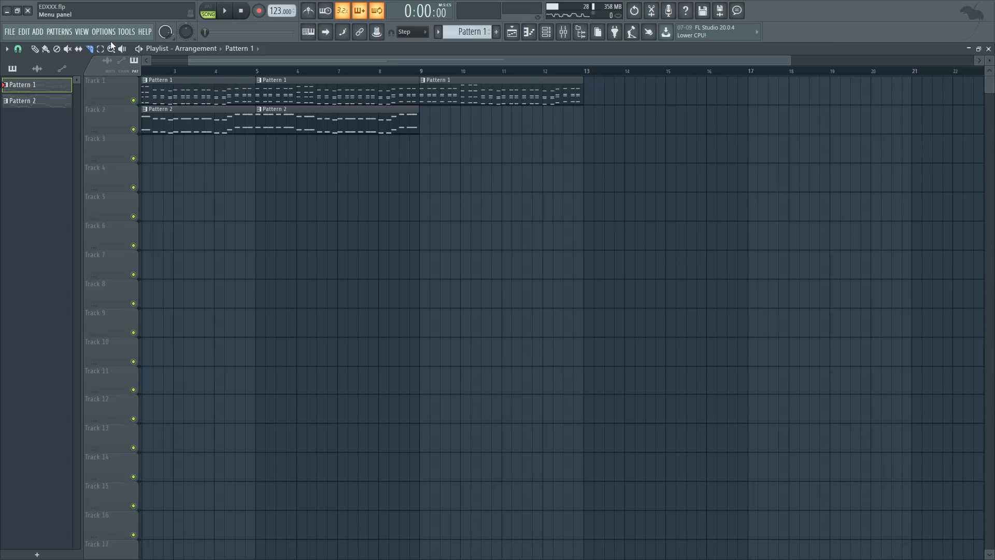
click(586, 118)
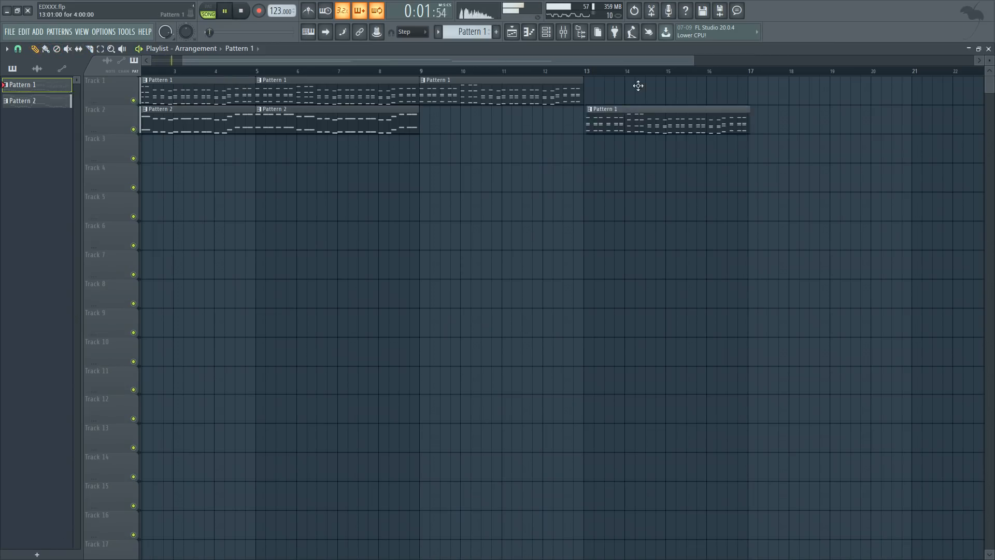
drag(637, 118, 637, 82)
- Copy the two Pattern 2 clips on Track 2 to bars 9 and 13
scroll(475, 142, down, 2)
drag(351, 126, 187, 123)
mouse_move(187, 122)
mouse_down()
mouse_move(420, 122)
mouse_move(395, 118)
mouse_up()
ctrl+click(383, 119)
drag(557, 125, 381, 126)
scroll(380, 127, up, 4)
scroll(346, 98, down, 2)
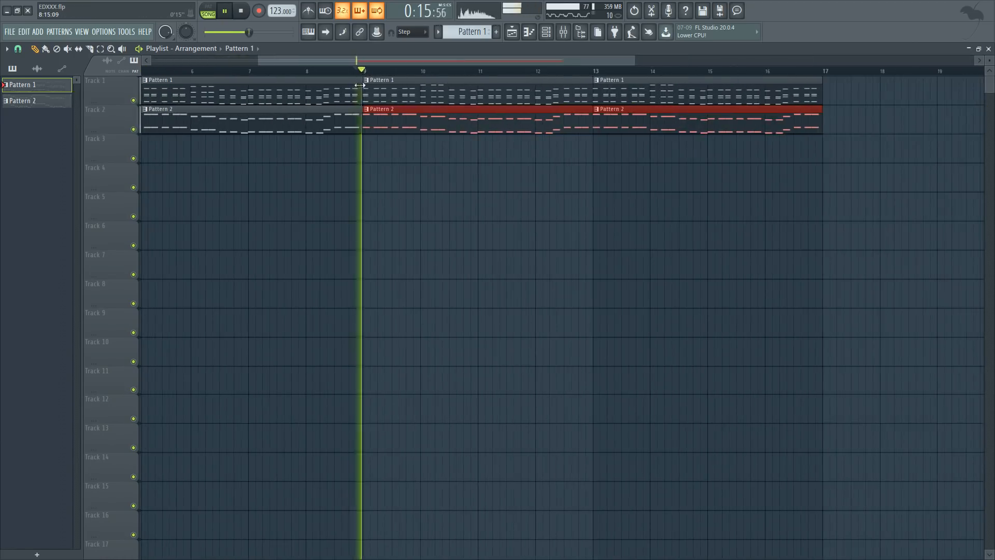
scroll(361, 75, down, 2)
ctrl+click(419, 172)
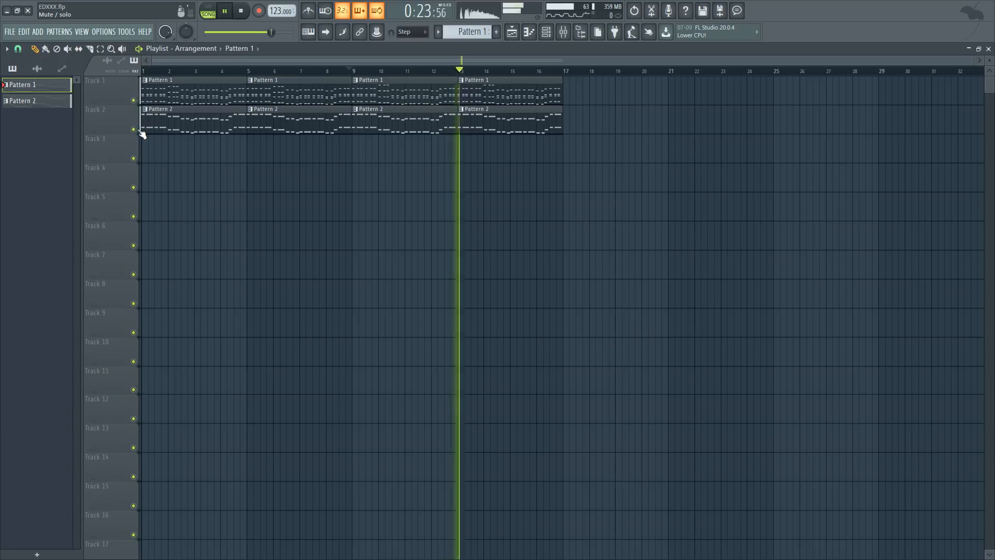
- Place the AFH_02_Kick_126 audio clip at bar 1 of Track 4 and play that track in solo
key(space)
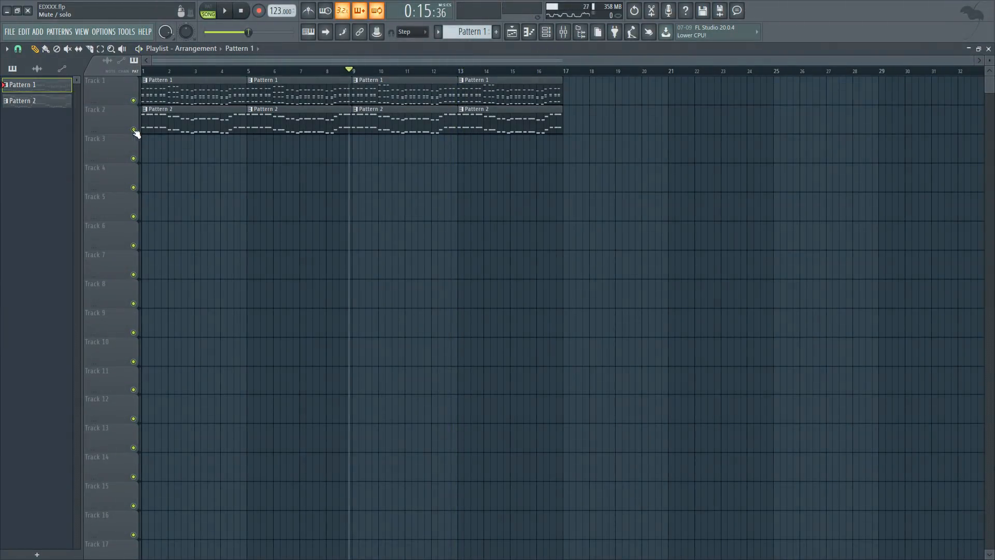
click(33, 69)
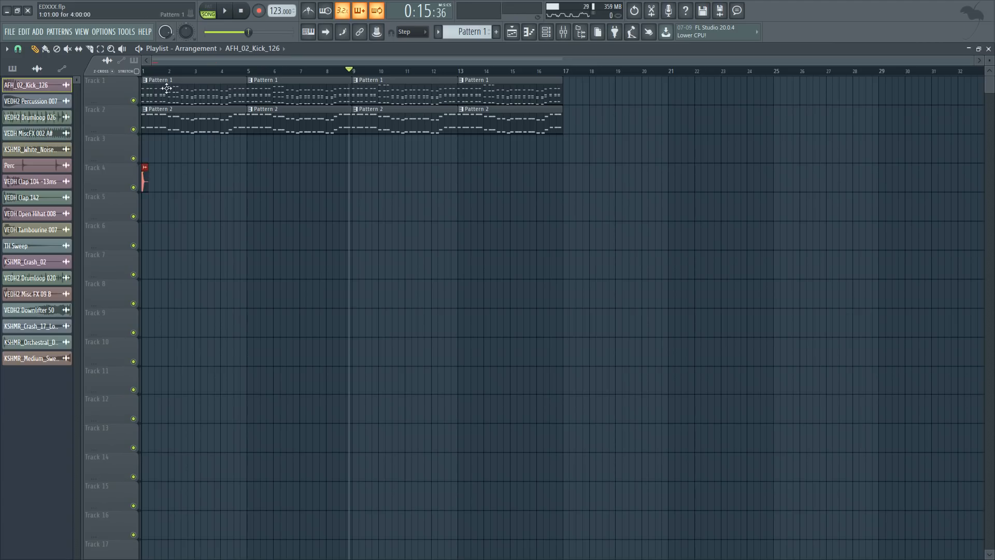
click(143, 72)
key(space)
scroll(143, 176, up, 5)
right_click(133, 188)
key(space)
key(space)
key(space)
scroll(159, 183, down, 3)
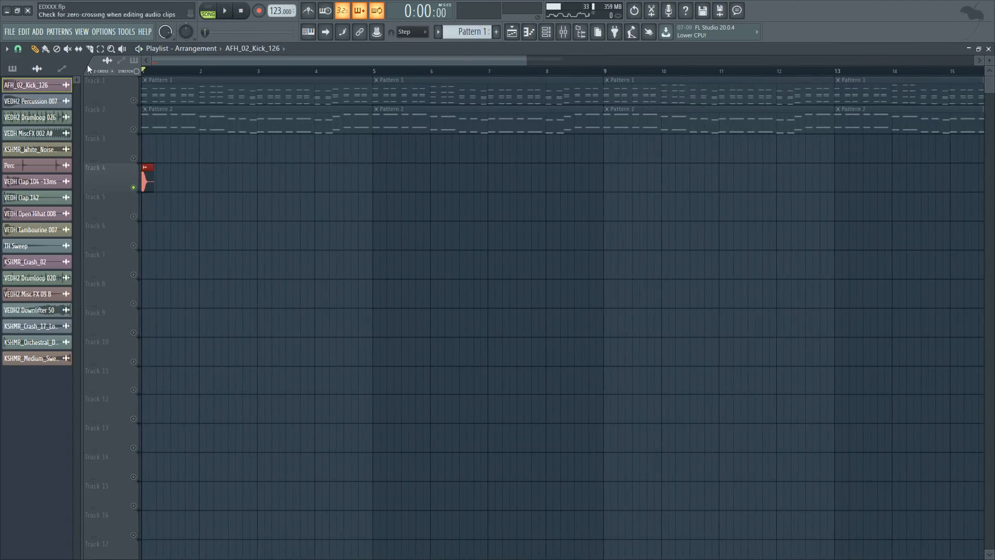
- Repeat the kick clip on every beat of Track 4 up to bar 17
key(space)
drag(159, 183, 898, 184)
scroll(352, 207, down, 4)
scroll(350, 207, up, 4)
scroll(358, 207, down, 4)
scroll(492, 181, up, 5)
click(493, 182)
scroll(682, 259, down, 5)
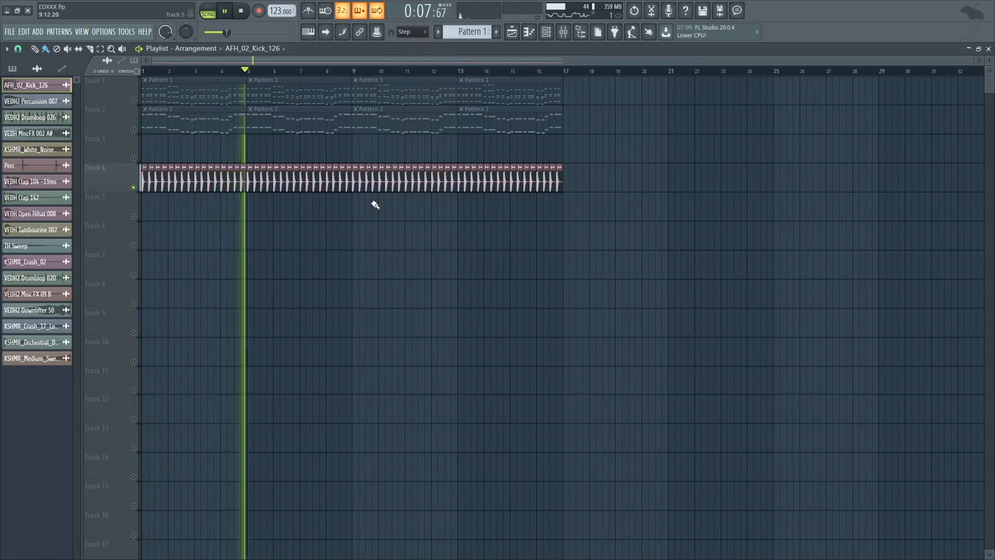
key(space)
- Delete the last two kick clips before bar 9 and the last two before bar 17 on Track 4
scroll(136, 188, up, 5)
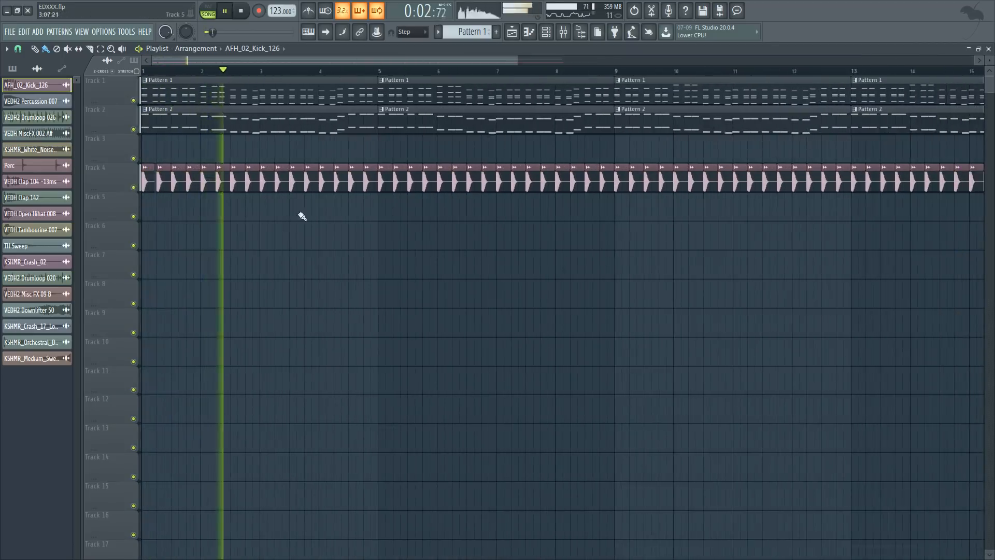
scroll(638, 188, up, 2)
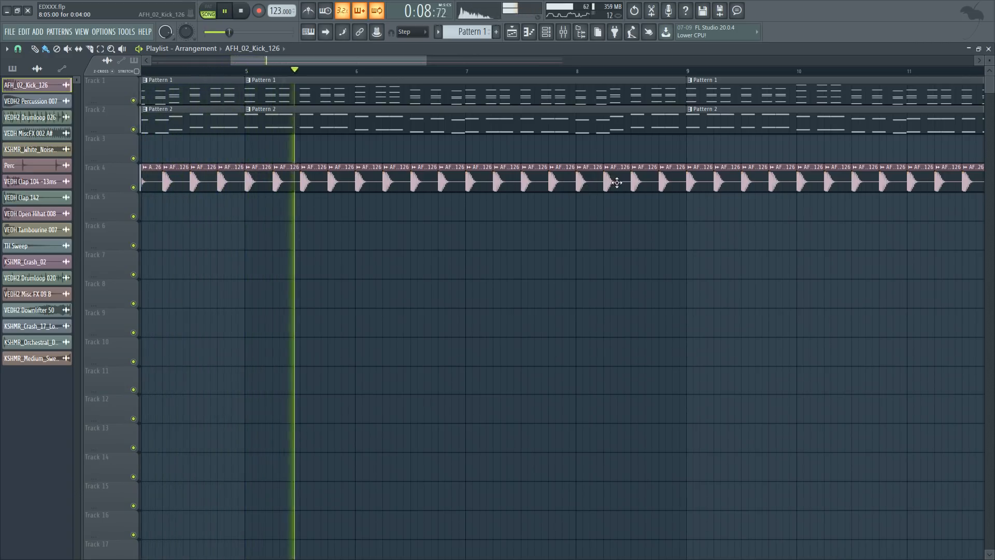
right_click(636, 180)
right_click(663, 180)
scroll(580, 210, down, 6)
key(space)
scroll(580, 210, down, 2)
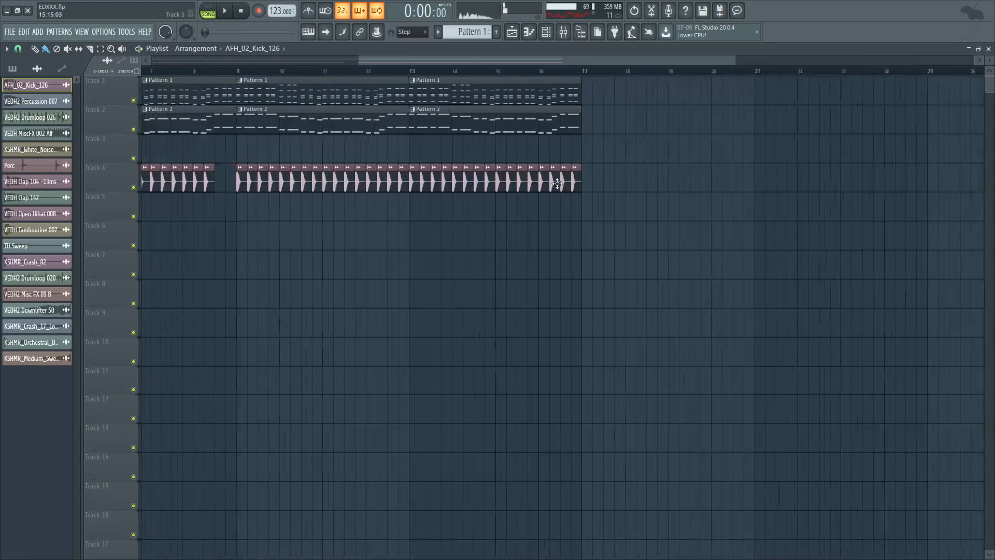
key(space)
scroll(311, 76, up, 4)
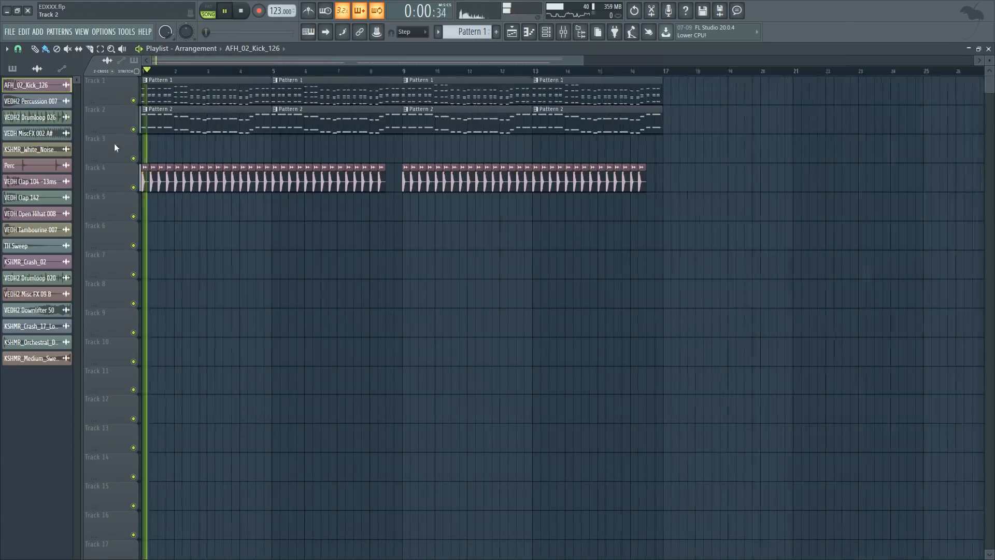
- Shift the first kick clip of bar 9 to 9:03 while playing the section with Track 1 muted
click(514, 70)
key(space)
click(134, 100)
scroll(557, 179, up, 8)
key(space)
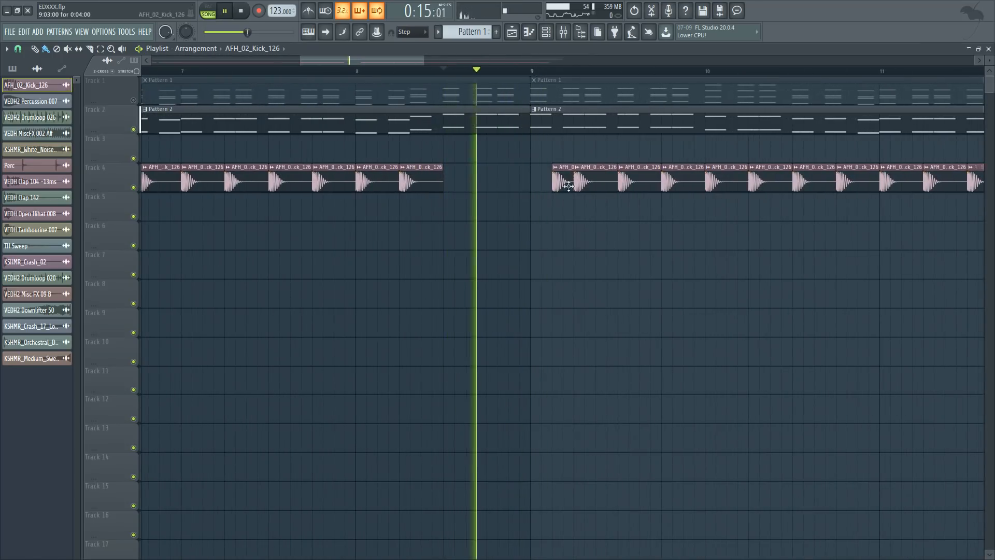
scroll(484, 239, down, 4)
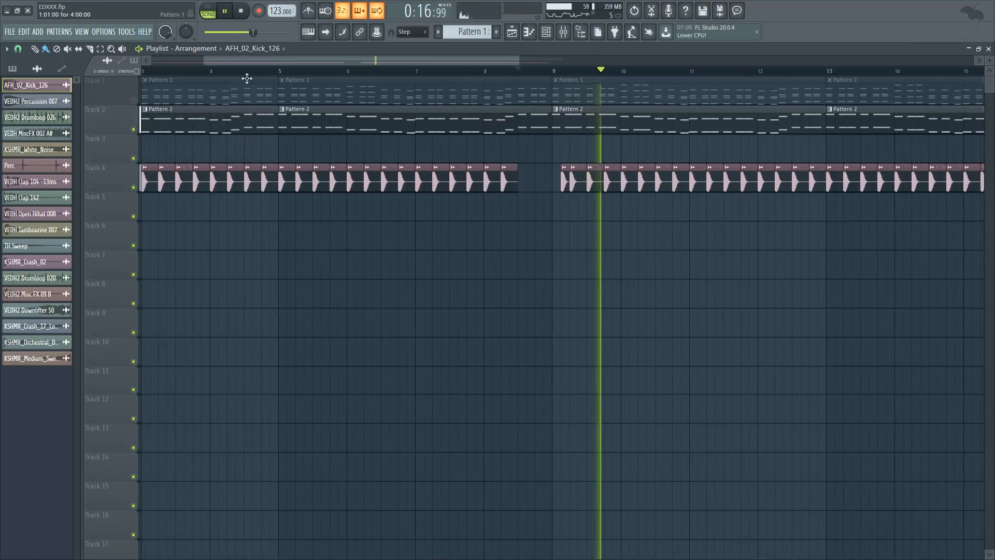
scroll(244, 82, down, 6)
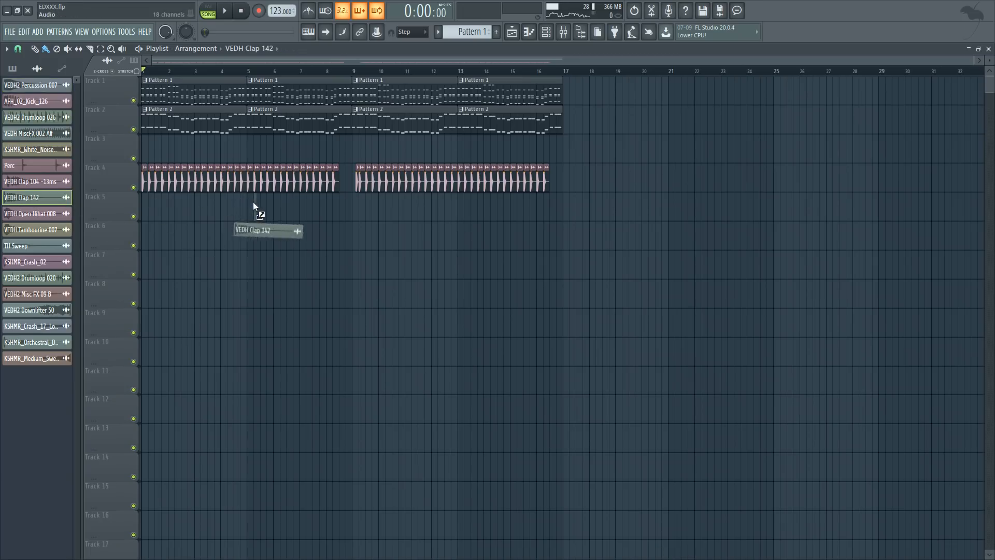
- Place VEDH Clap 142 on Track 5 under the second kick of bar 5, and mute Tracks 1 and 2
drag(254, 206, 255, 202)
scroll(255, 202, up, 8)
click(134, 129)
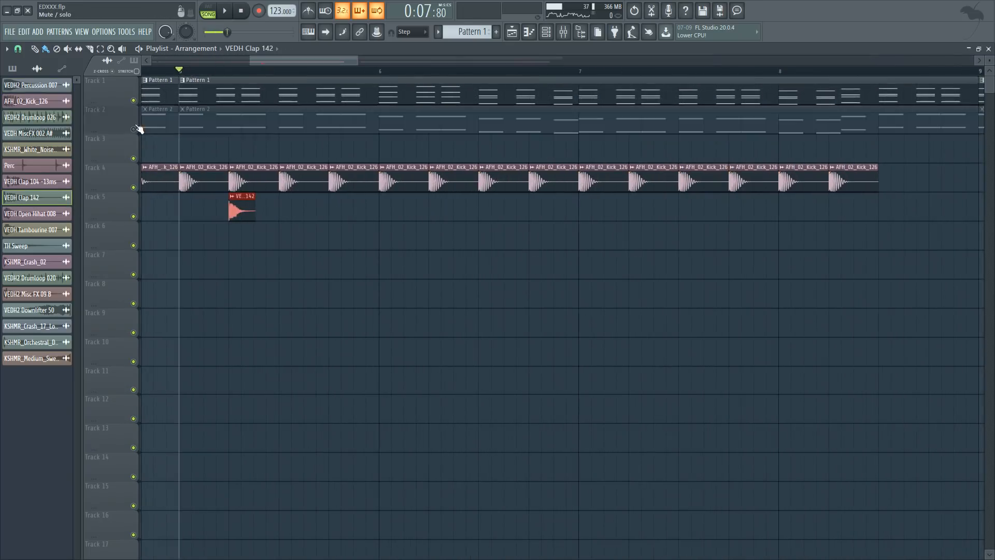
click(134, 100)
- Repeat the Track 5 clap under every second kick up to the second beat of bar 8
click(336, 208)
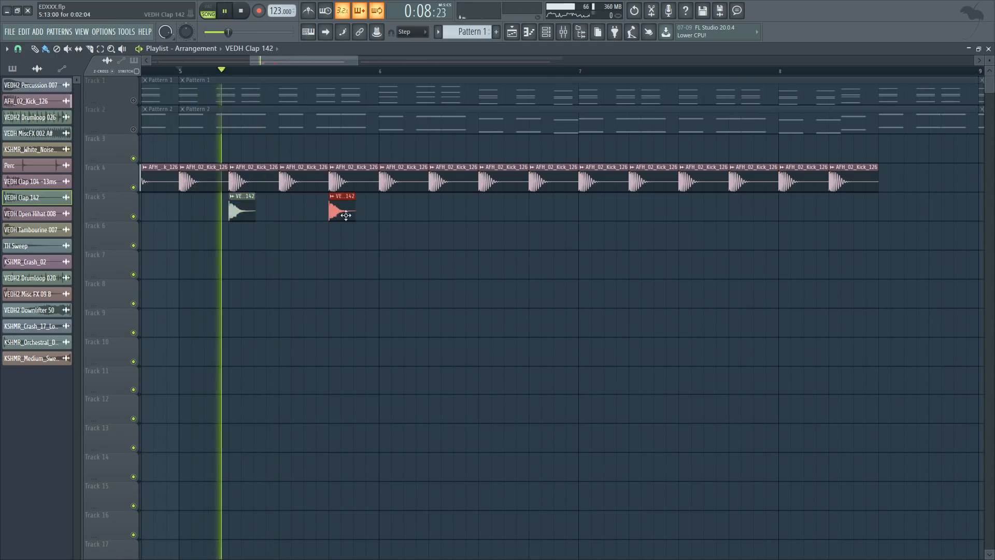
click(441, 210)
click(540, 210)
click(640, 210)
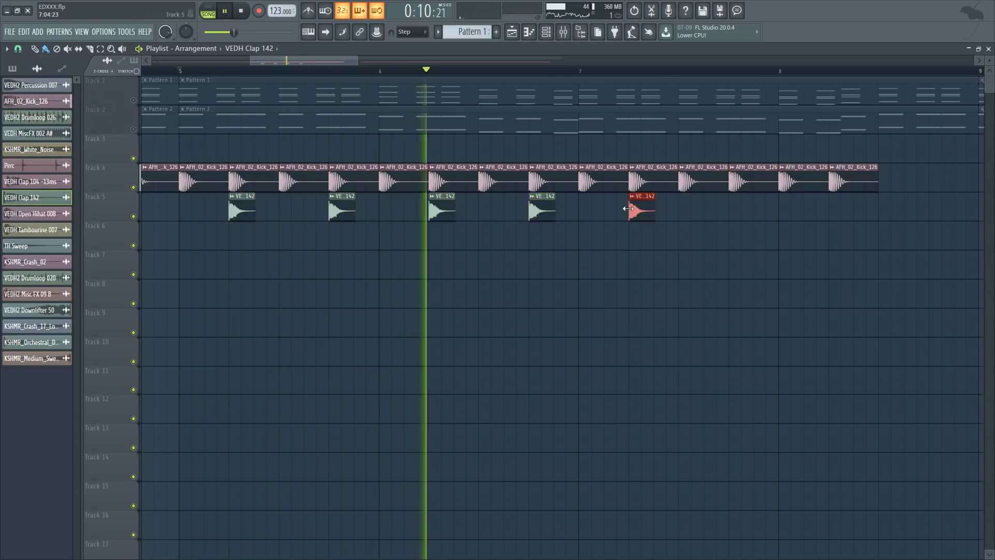
click(741, 210)
click(841, 210)
key(space)
key(space)
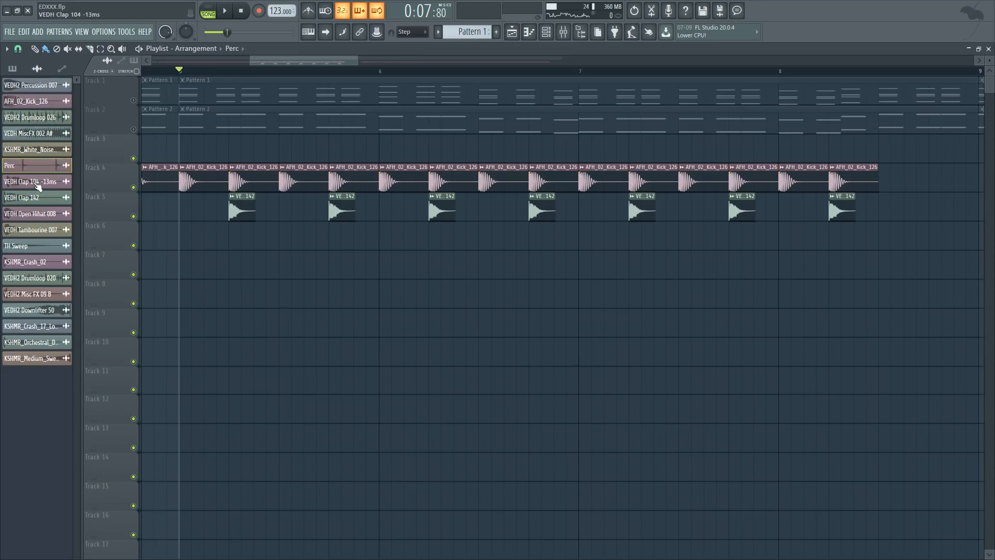
- Place VEDH Clap 104 -13ms on Track 6, starting slightly ahead of the first Track 5 clap in bar 5
drag(256, 241, 243, 239)
scroll(243, 238, up, 3)
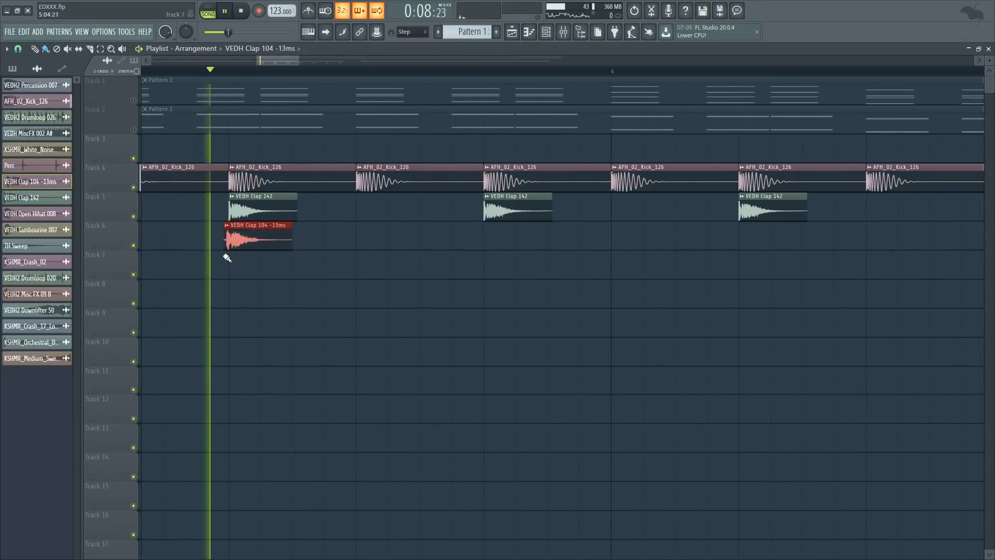
scroll(227, 253, up, 3)
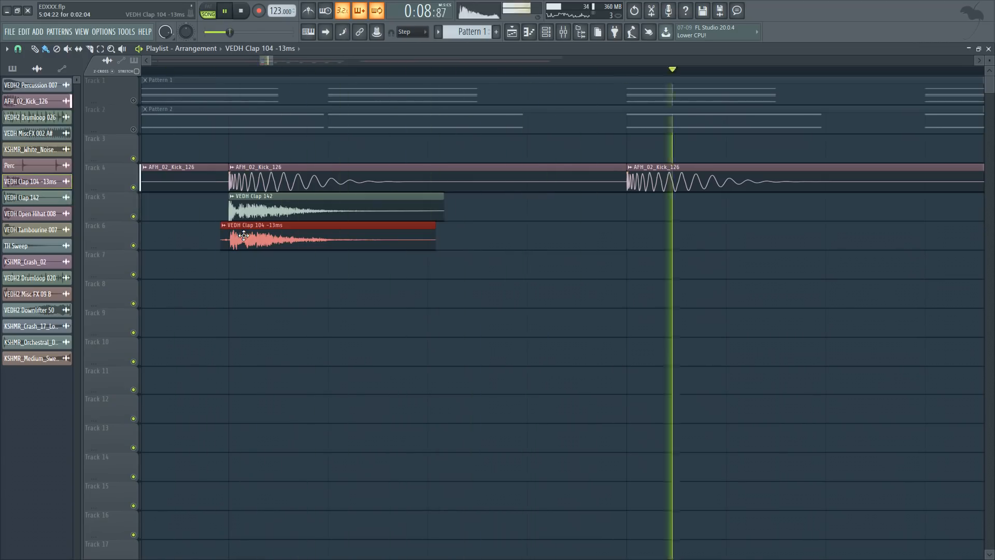
scroll(244, 236, down, 6)
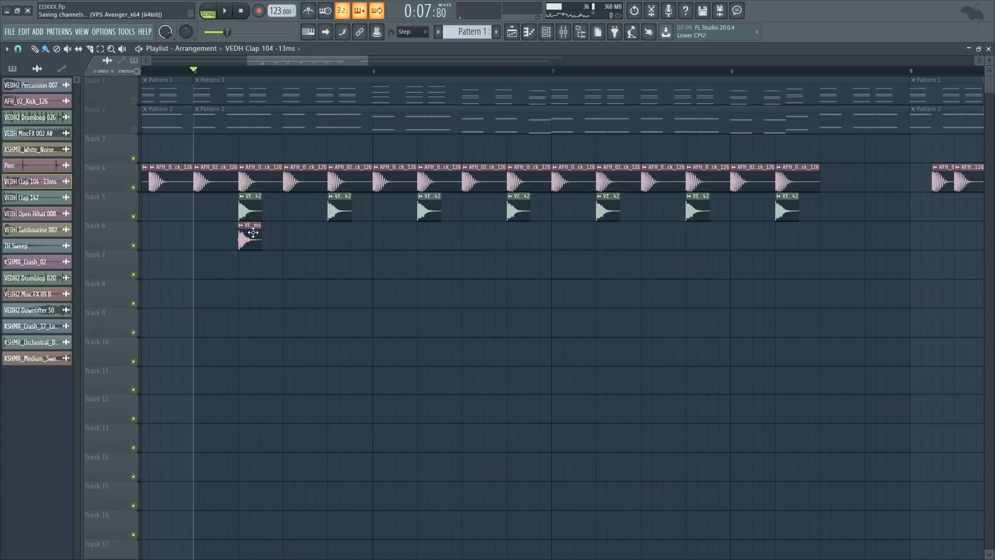
- Place VEDH Tambourine 007 on Track 7 under the first claps, and repeat the clap-and-tambourine stack under every second kick through 8:05
drag(725, 229, 346, 207)
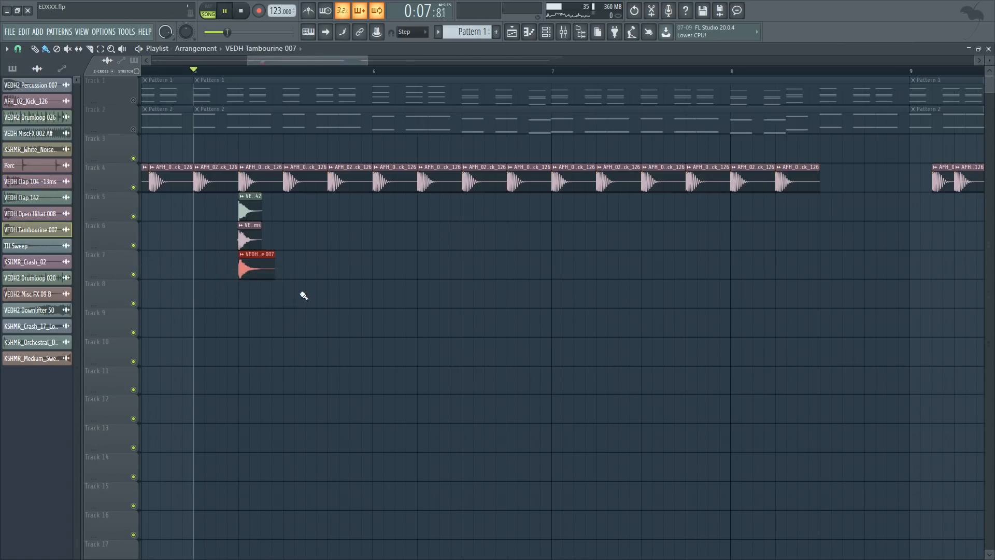
drag(322, 307, 697, 217)
drag(697, 217, 788, 215)
ctrl+click(538, 386)
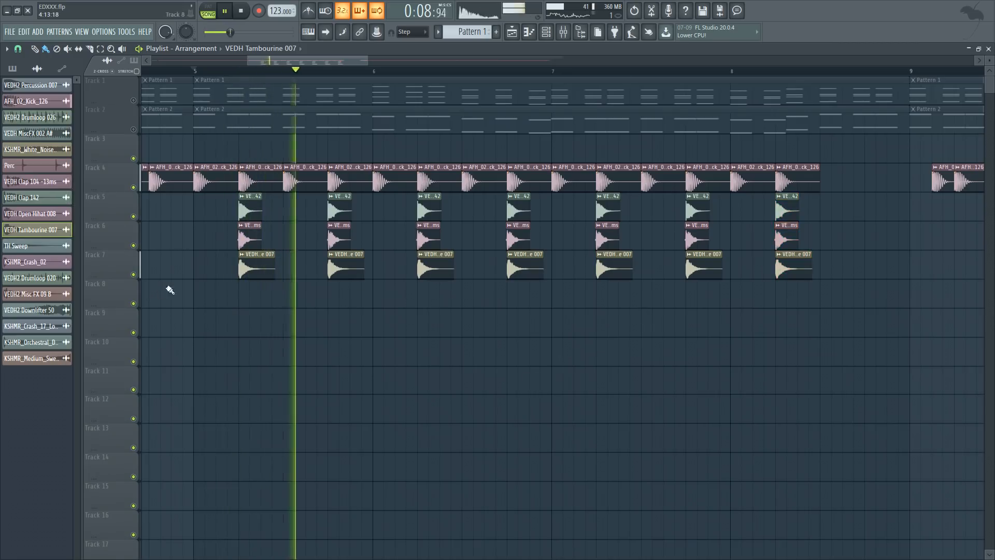
key(space)
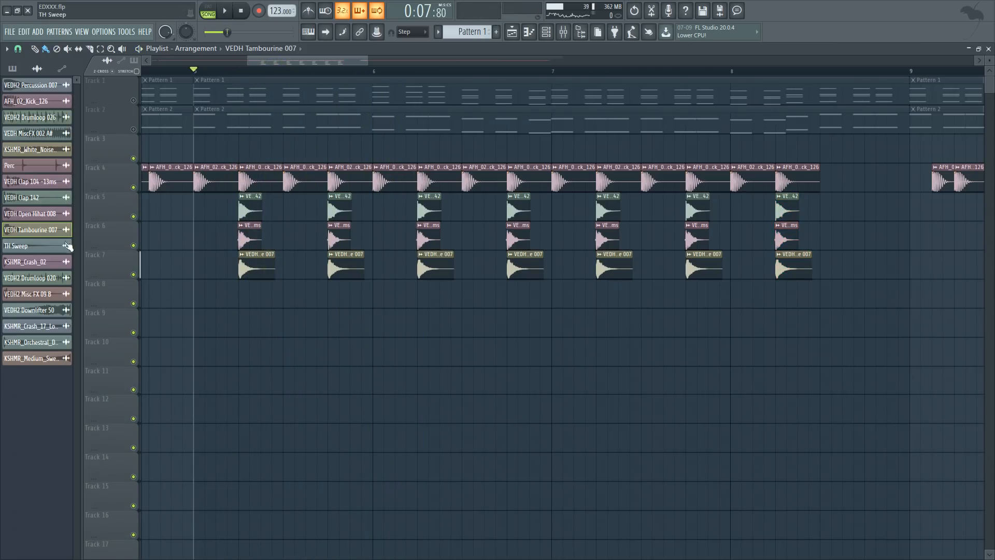
- Place the Perc sample on Track 10 at bar 5 and trim the clip to its first hit, ending within bar 5
drag(153, 225, 250, 352)
scroll(251, 353, down, 3)
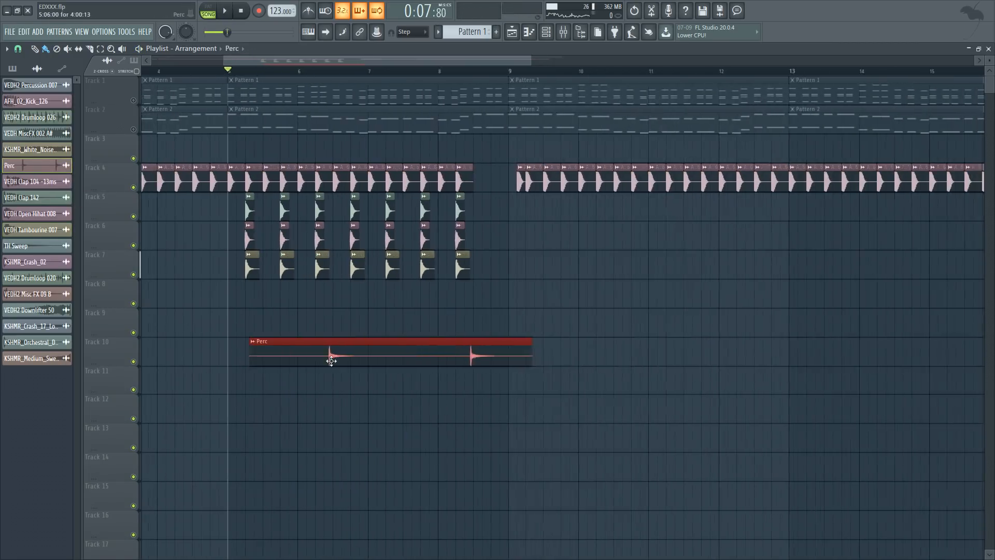
scroll(219, 362, up, 5)
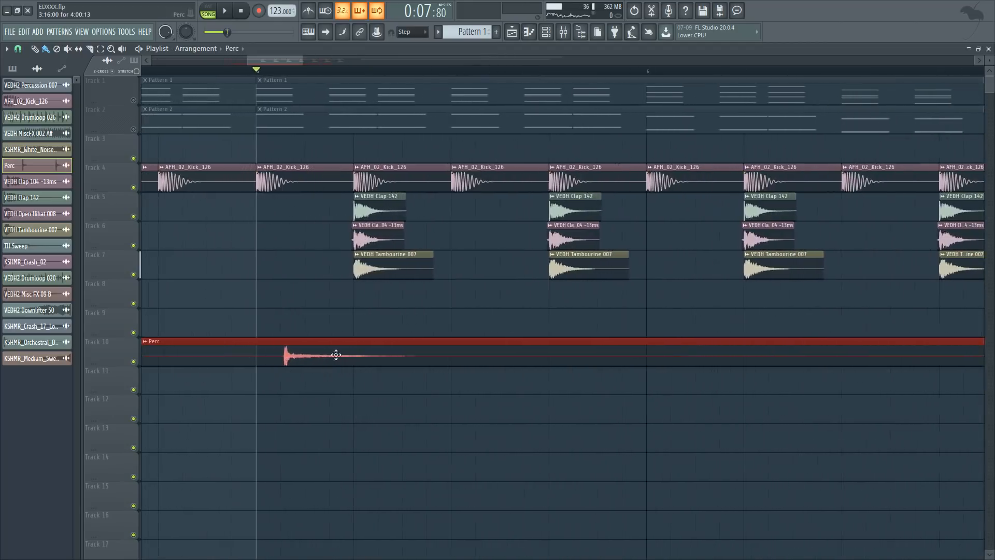
scroll(345, 362, down, 5)
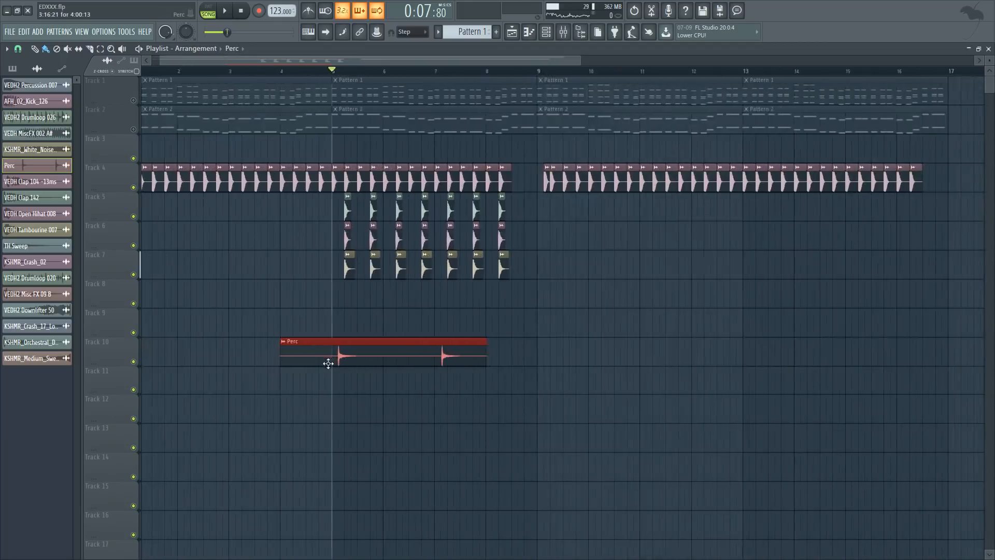
scroll(311, 384, up, 3)
ctrl+click(308, 386)
drag(149, 357, 327, 379)
drag(866, 360, 473, 376)
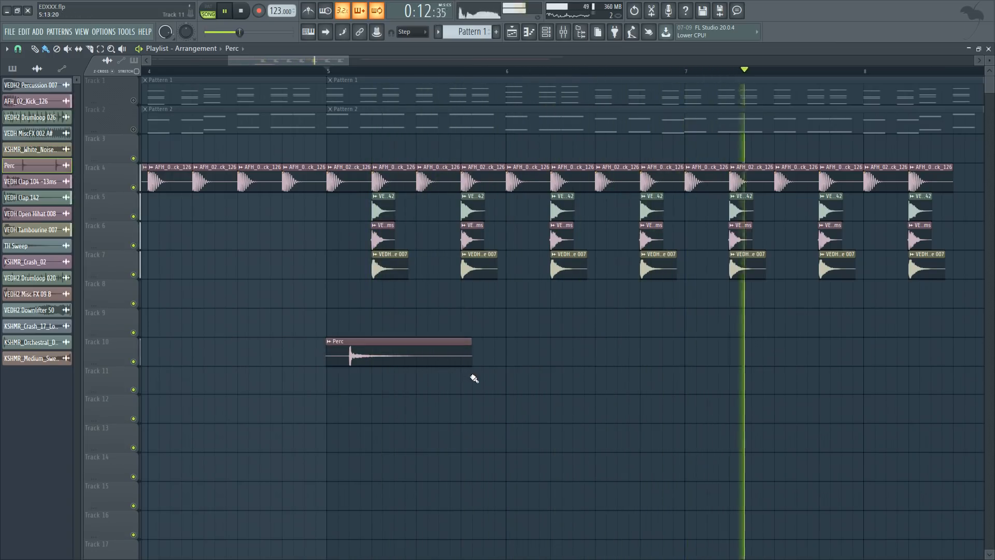
- Extend the Perc clip to about 6:05 and duplicate it at bar 7 while playing the section
scroll(473, 376, down, 2)
key(space)
key(space)
scroll(520, 376, up, 2)
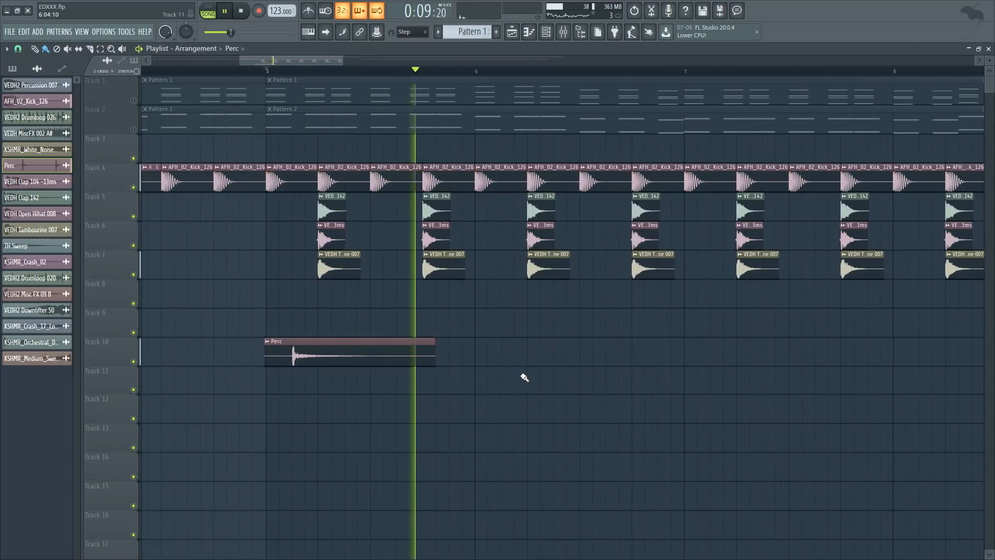
drag(435, 359, 524, 355)
drag(599, 353, 769, 349)
scroll(750, 355, up, 2)
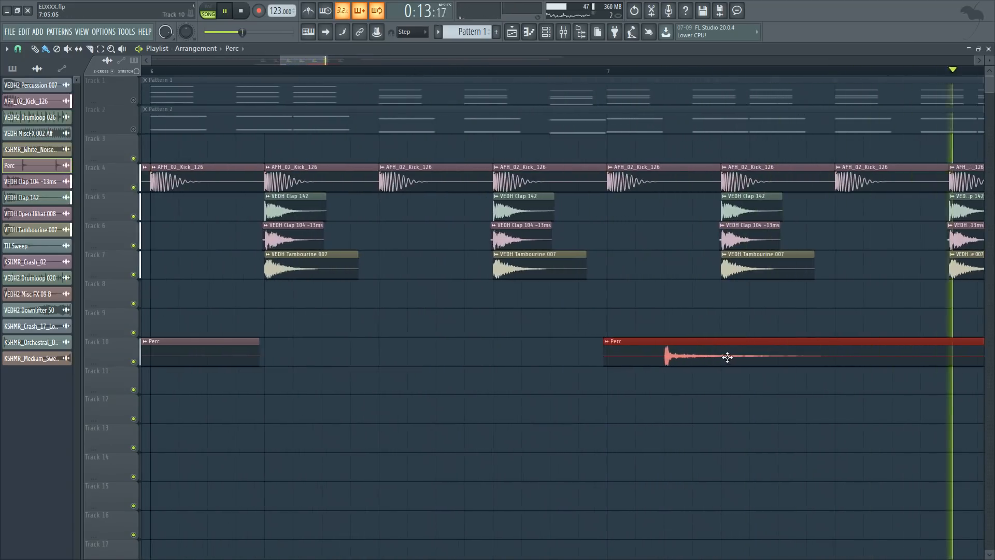
scroll(639, 382, down, 4)
key(space)
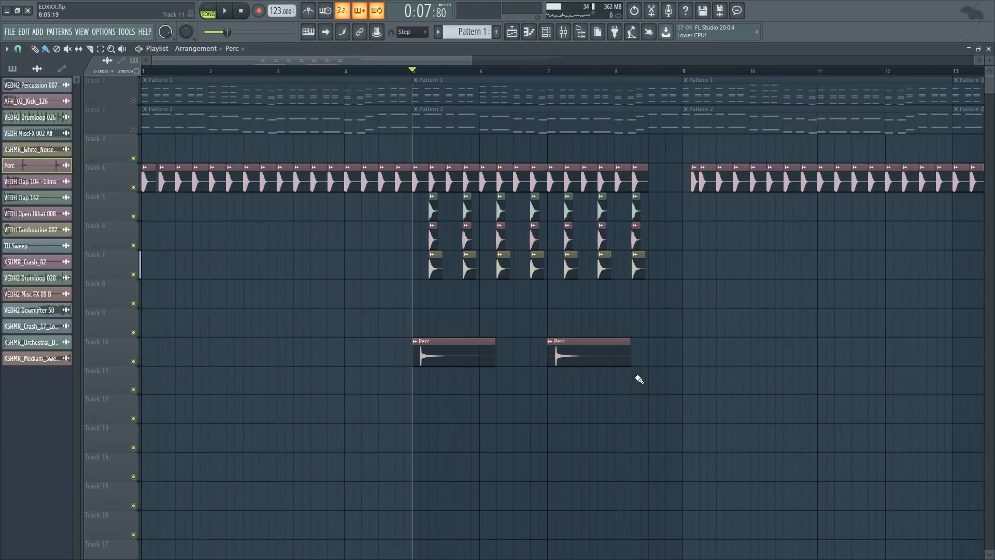
- Copy the claps, tambourines and Perc clips of bars 5 to 8 to bars 9 and 13
scroll(652, 421, down, 1)
drag(451, 390, 167, 196)
scroll(230, 347, up, 2)
mouse_move(232, 347)
mouse_down()
mouse_move(657, 353)
mouse_move(647, 352)
mouse_up()
key(space)
scroll(647, 352, down, 3)
scroll(439, 355, up, 4)
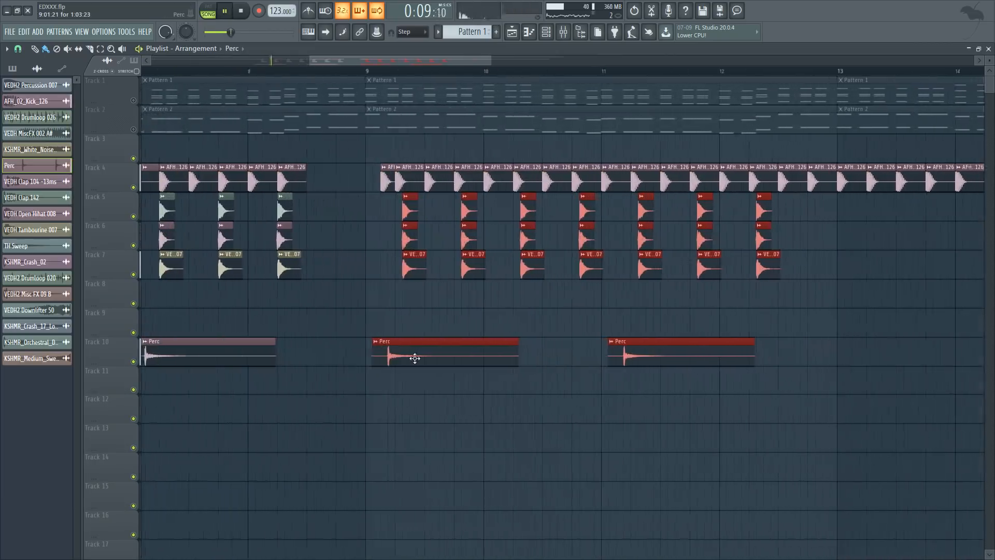
drag(397, 355, 872, 355)
scroll(871, 355, down, 2)
scroll(850, 342, up, 2)
- Fill the gaps late in bars 8 and 12 with copied clap-and-tambourine stacks, removing the surplus copy on Tracks 5 to 7
drag(648, 278, 545, 204)
drag(551, 210, 657, 211)
right_click(710, 211)
right_click(711, 240)
right_click(712, 268)
drag(213, 278, 168, 204)
drag(183, 211, 234, 211)
scroll(258, 293, down, 4)
scroll(366, 326, up, 3)
key(space)
- Move all the Perc clips down from Track 10 to Track 11
drag(919, 359, 18, 355)
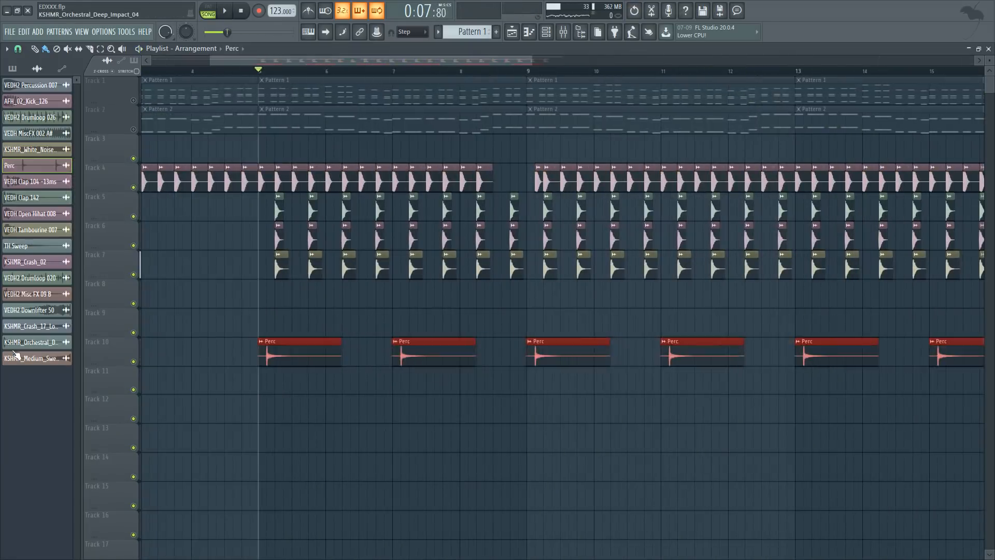
key(shift+Down)
ctrl+click(227, 329)
- Place VEDH2 Drumloop 020 on Track 8 starting at bar 9
scroll(230, 330, down, 4)
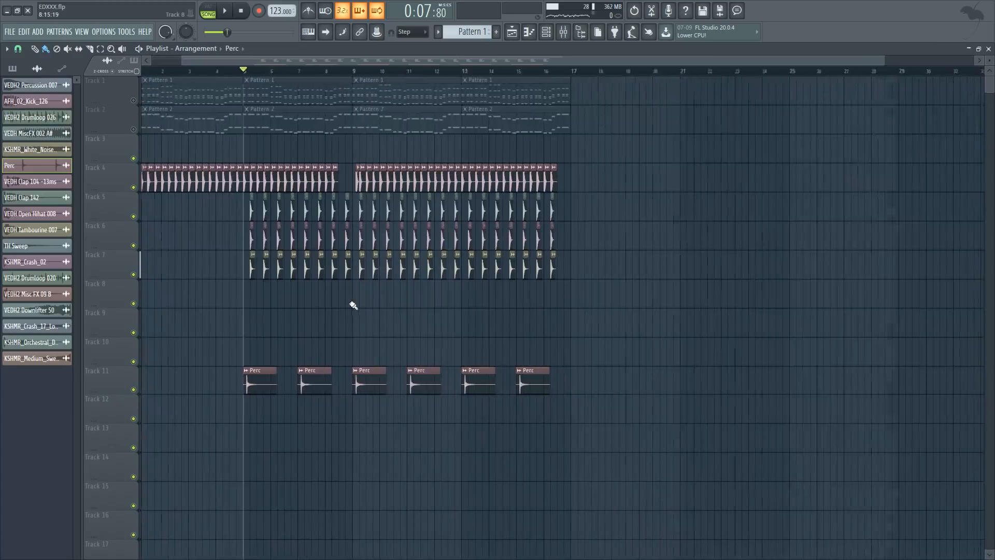
scroll(350, 302, up, 3)
scroll(357, 117, up, 3)
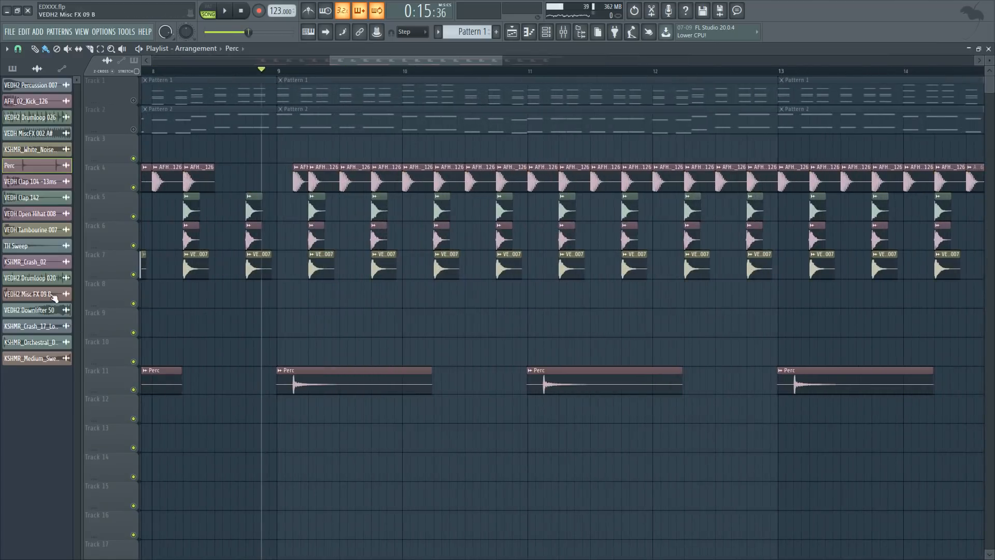
drag(50, 278, 285, 298)
scroll(396, 321, down, 3)
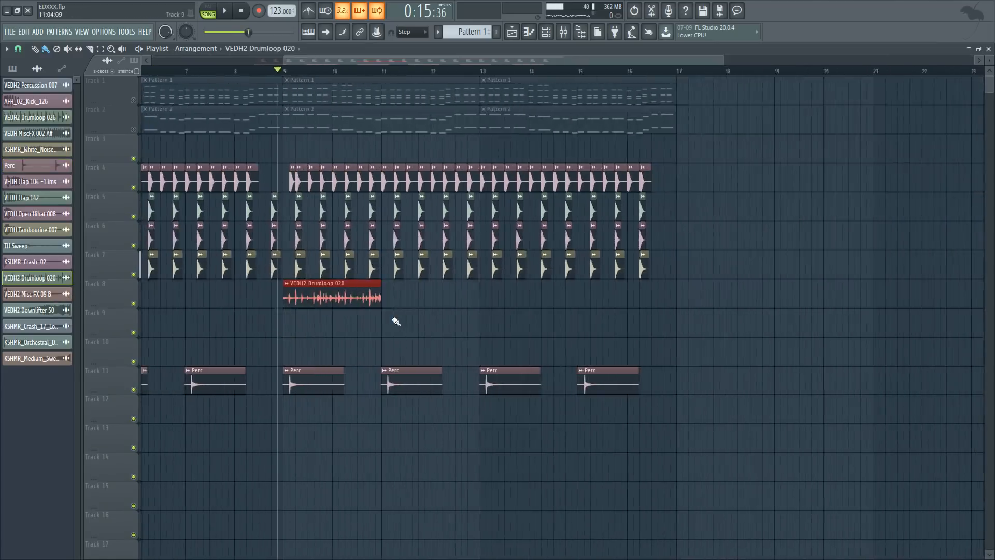
scroll(395, 321, up, 3)
- Repeat the drumloop back to back on Track 8 through the end of bar 16
key(ctrl+b)
click(595, 322)
key(space)
drag(633, 321, 627, 291)
click(694, 320)
mouse_move(789, 321)
mouse_down()
mouse_move(901, 293)
mouse_move(881, 284)
mouse_up()
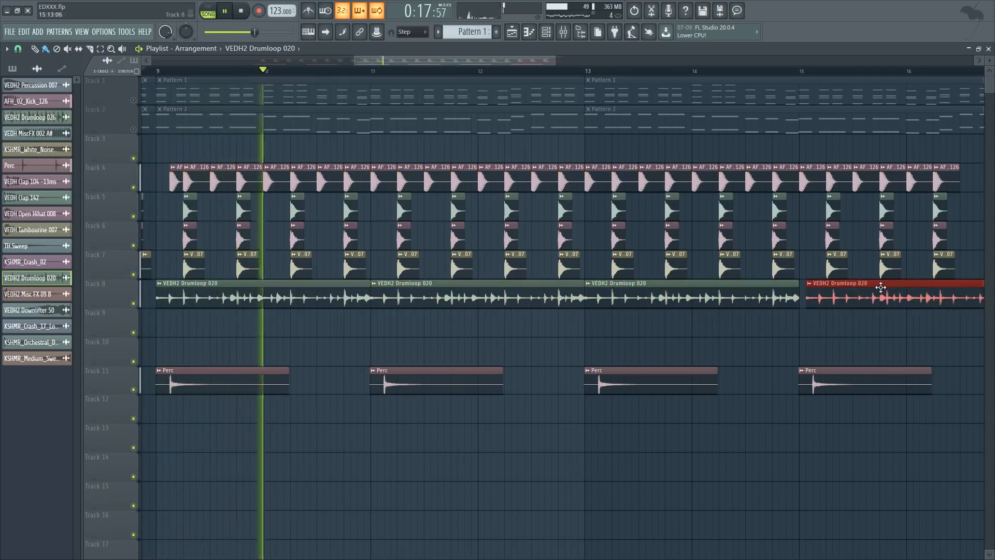
scroll(729, 340, down, 3)
key(space)
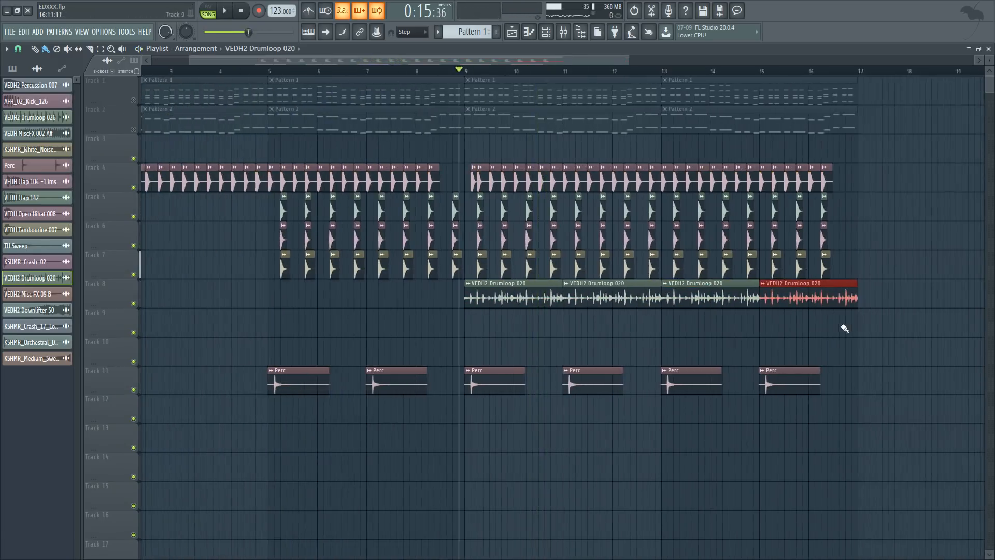
- Trim the last drumloop clip so it ends at the start of bar 16 while playing the section
key(space)
scroll(757, 342, up, 3)
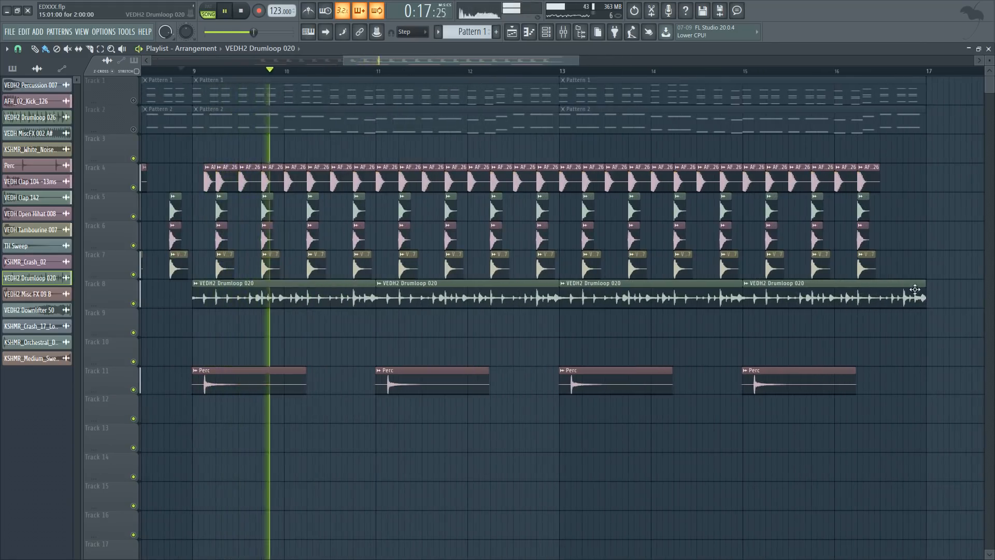
drag(907, 291, 834, 291)
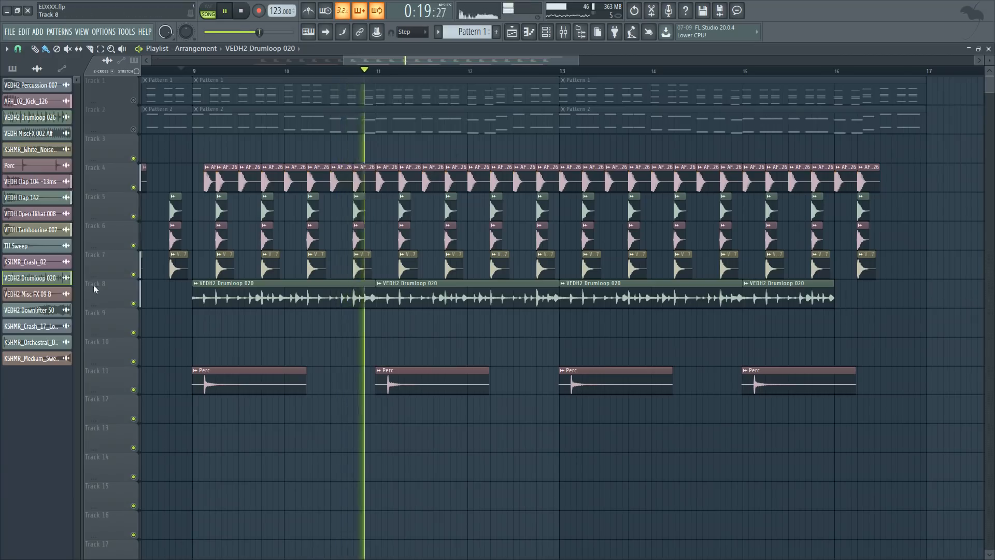
- Place VEDH Open Hihat 008 clips on Track 9 on the offbeats of bar 9, checking them with playback
key(space)
drag(205, 331, 205, 328)
scroll(205, 329, up, 3)
key(space)
click(261, 328)
key(space)
drag(297, 329, 312, 329)
key(space)
click(361, 329)
- Duplicate the open hihat clips on Track 9 so they cover every offbeat from bar 9 through bar 16
drag(417, 329, 198, 330)
key(ctrl+b)
key(ctrl+b)
drag(616, 326, 817, 329)
scroll(715, 363, down, 5)
scroll(732, 348, up, 2)
drag(627, 340, 170, 307)
key(ctrl+b)
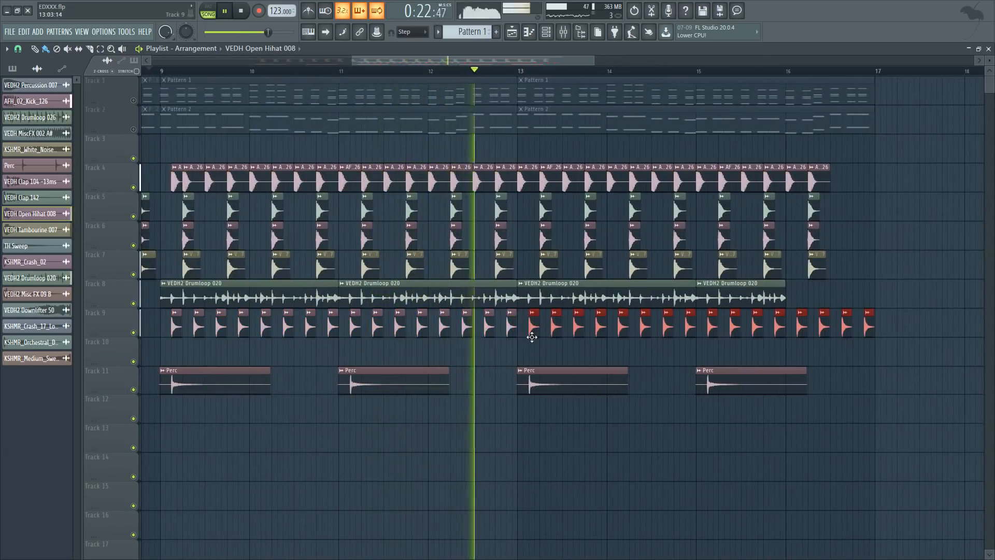
- Deselect the hihats and delete the four open hihat clips in bar 16 on Track 9
key(ctrl+d)
right_click(869, 332)
right_click(847, 331)
right_click(824, 331)
right_click(806, 328)
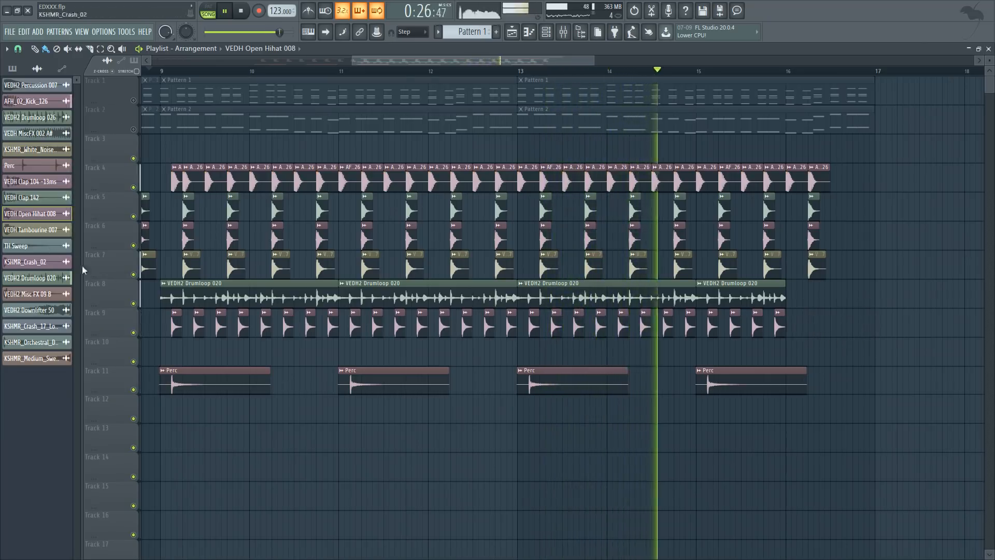
- Solo the VEDH MiscFX 002 A# clips on Track 16, re-enable the Track 17 EQ automation, and listen from bar 1
scroll(523, 342, down, 3)
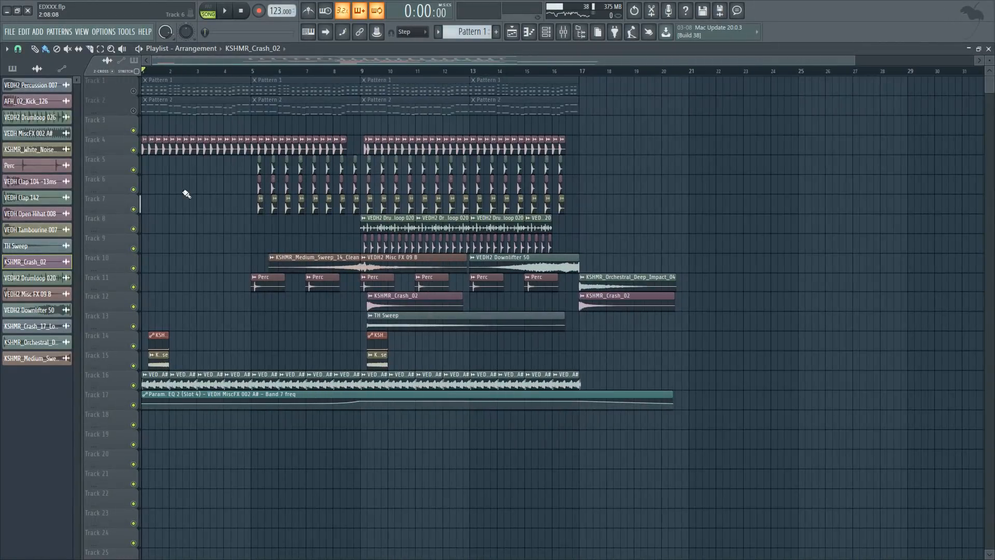
scroll(187, 194, up, 2)
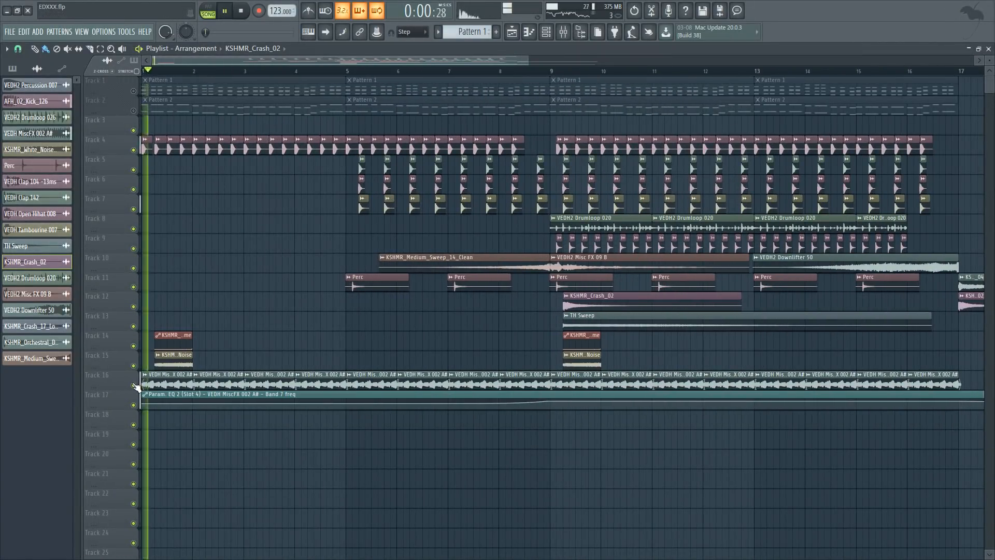
ctrl+click(133, 385)
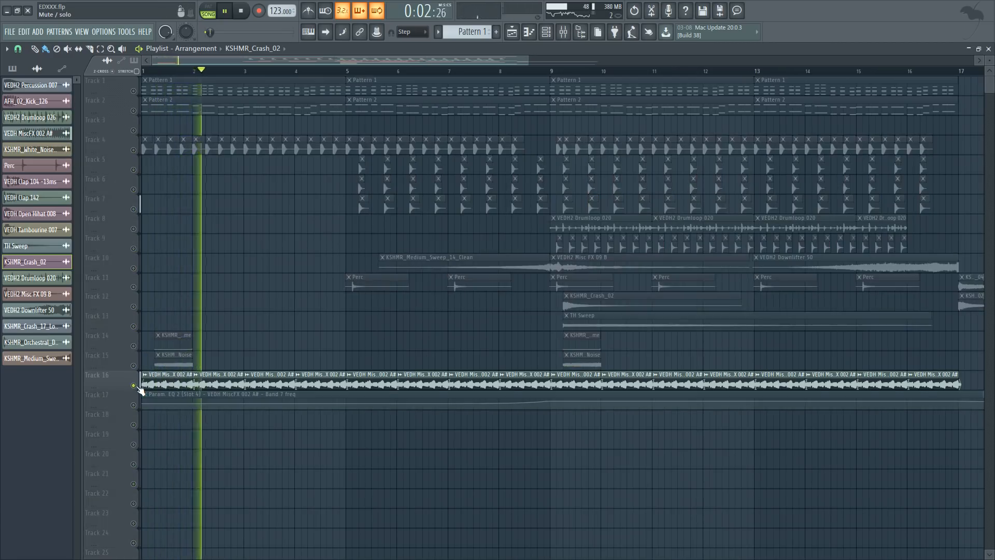
click(133, 404)
key(space)
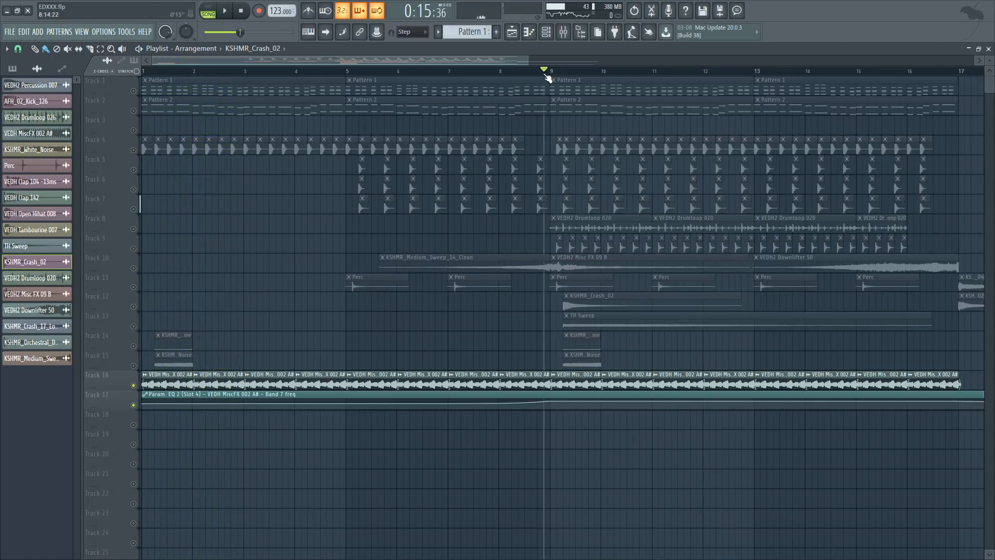
- Examine the Band 7 frequency automation on Track 17 around bar 9 while listening to the soloed MiscFX clips
scroll(564, 202, down, 2)
scroll(404, 374, up, 2)
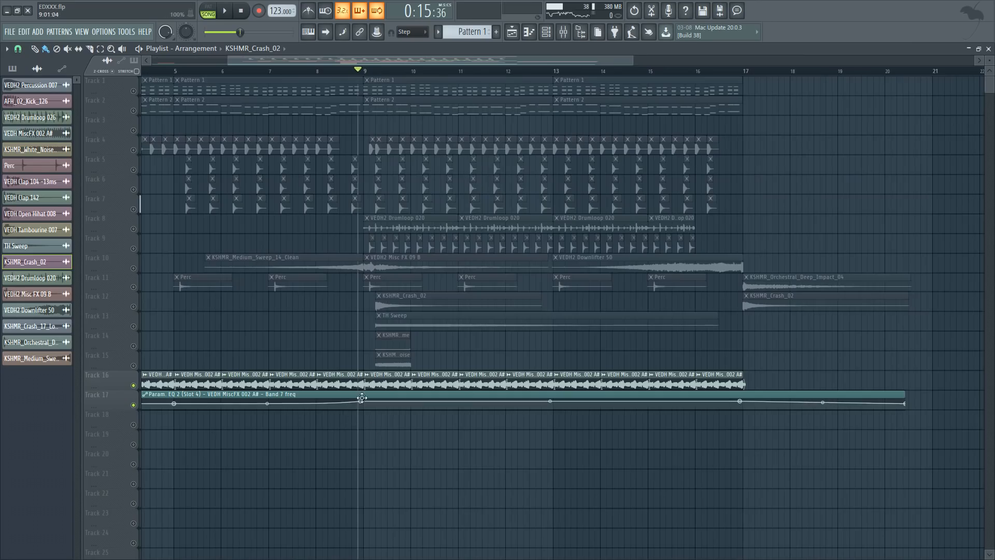
scroll(366, 402, up, 1)
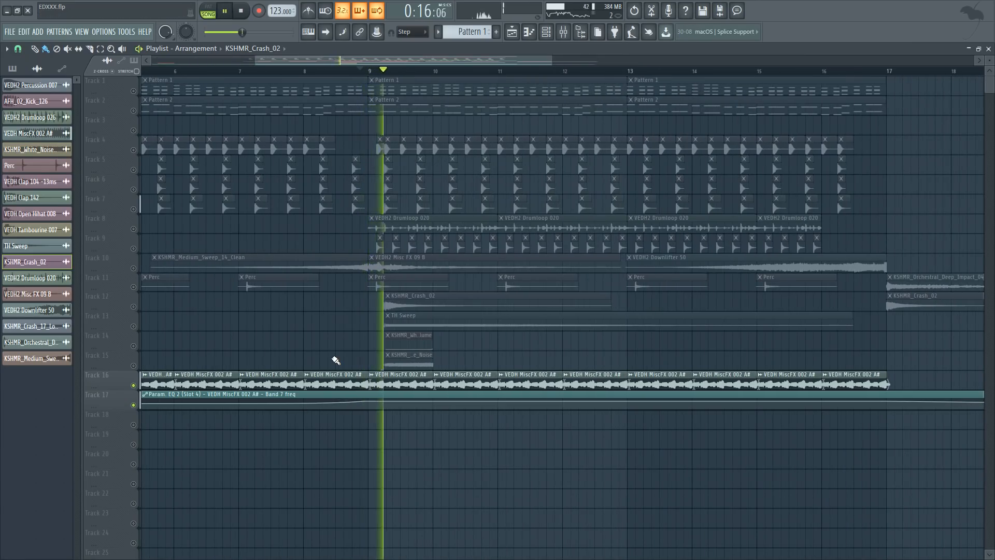
scroll(334, 358, down, 3)
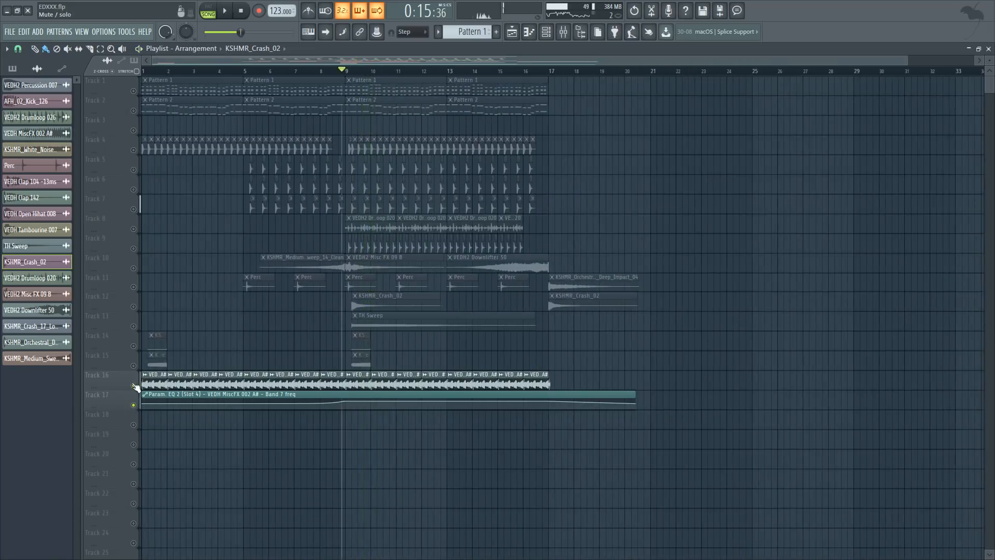
scroll(129, 363, down, 2)
scroll(125, 311, up, 1)
scroll(146, 352, up, 3)
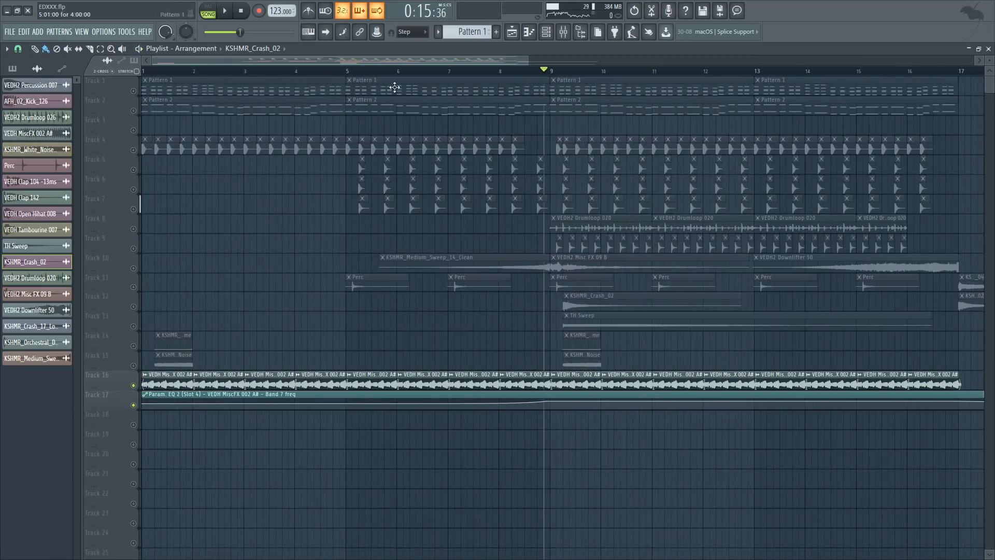
- Restore the drum and effect tracks, listen to the arrangement from bars 5 and 16, and return to the opening bars
click(352, 72)
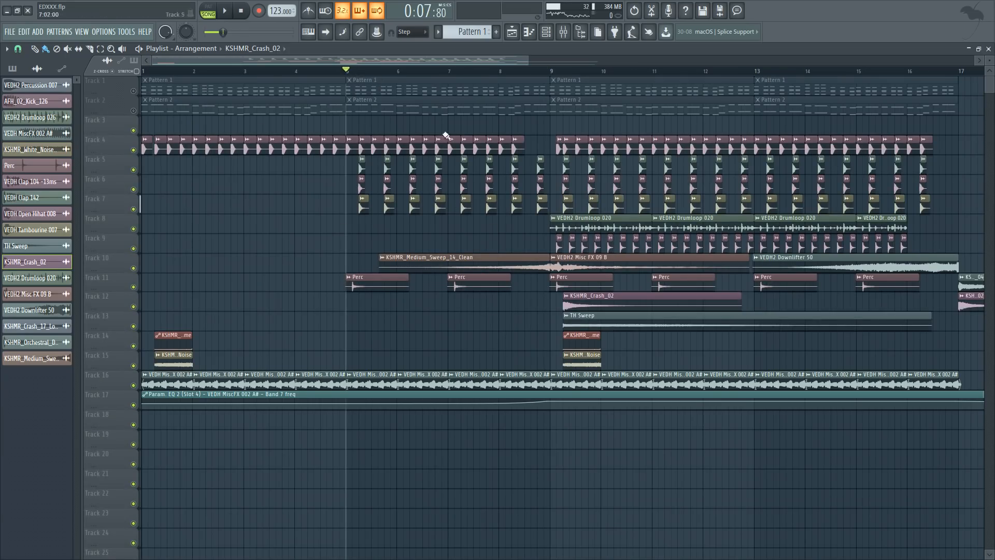
key(space)
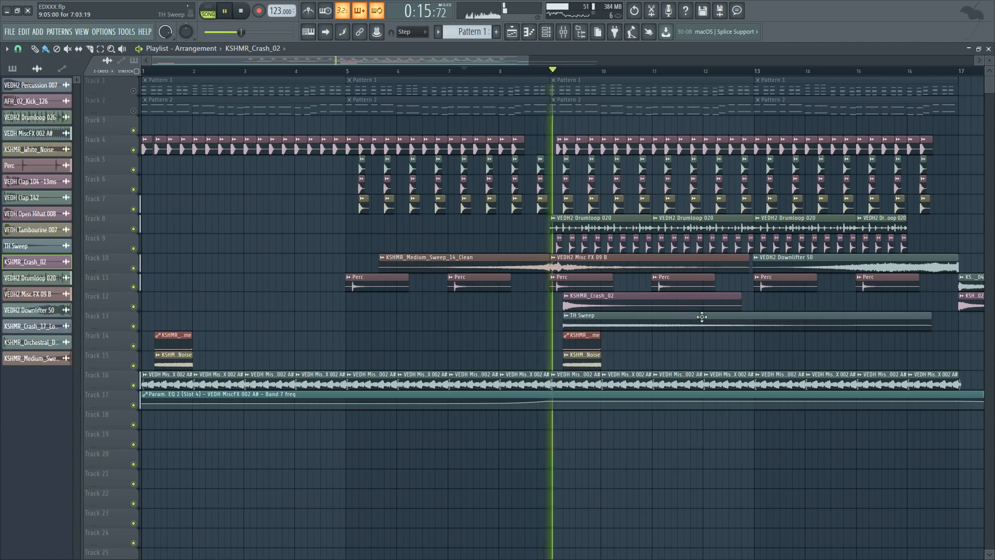
ctrl+scroll(694, 322, down, 2)
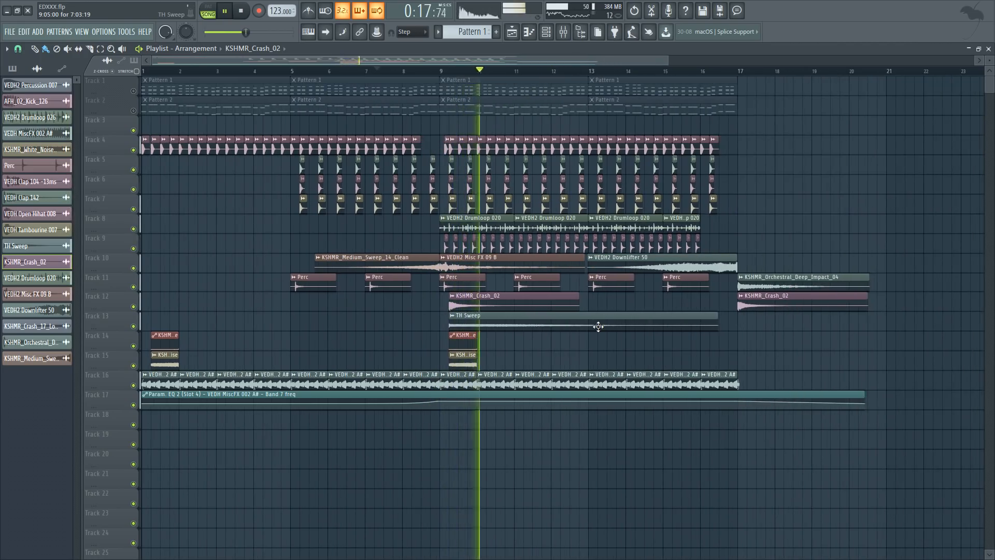
click(704, 72)
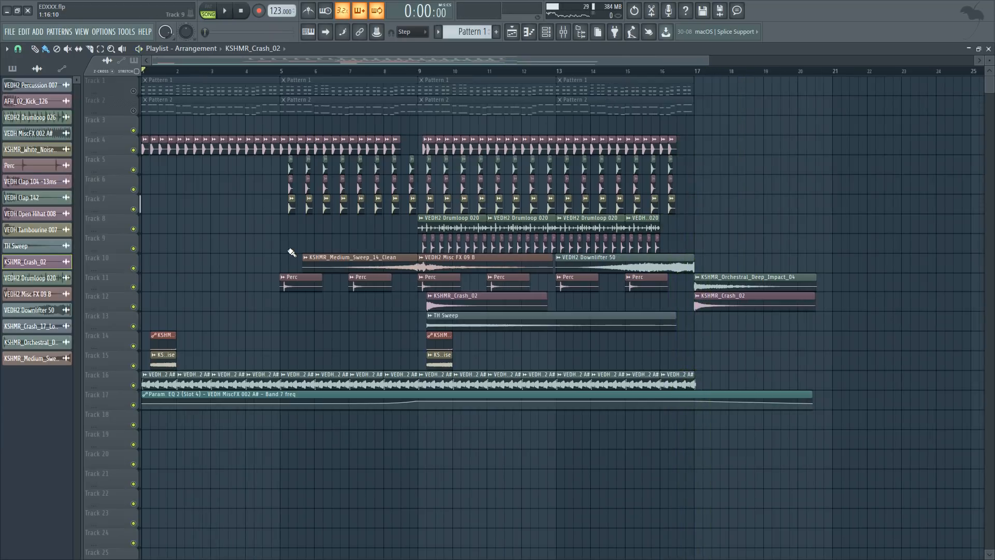
scroll(165, 259, up, 5)
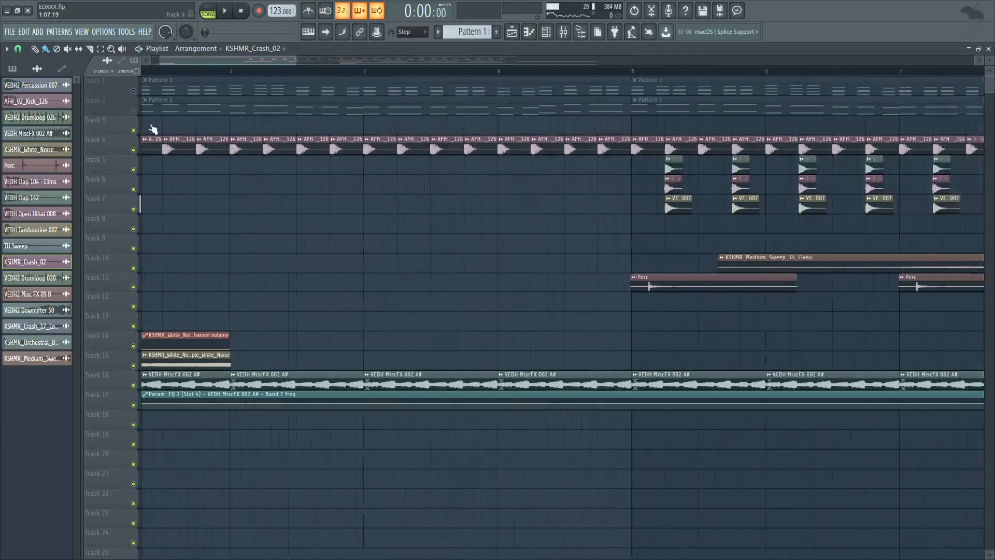
scroll(178, 61, up, 1)
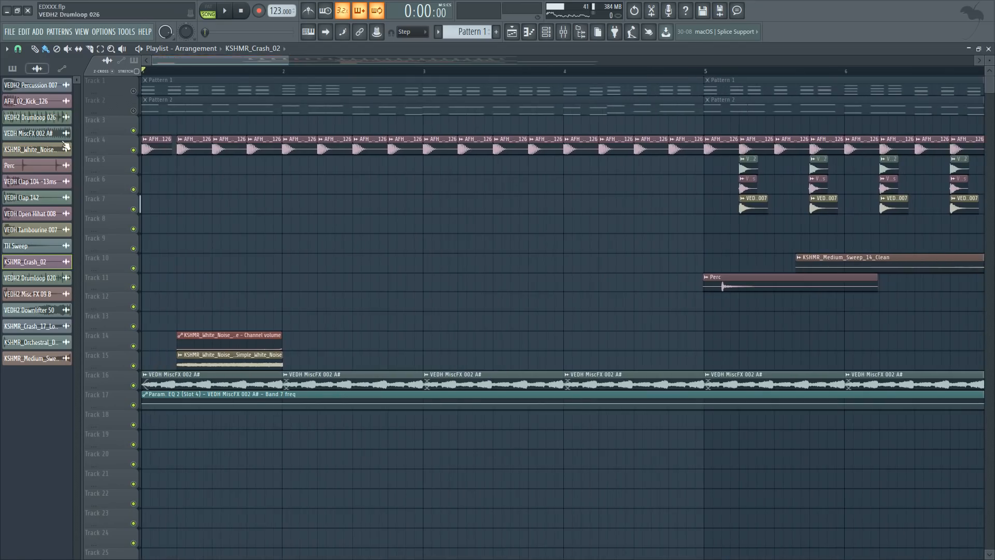
- Solo the KSHMR white noise clips on Track 15, re-enable their Track 14 volume automation, and listen while examining the clips at bars 1 and 9
right_click(134, 367)
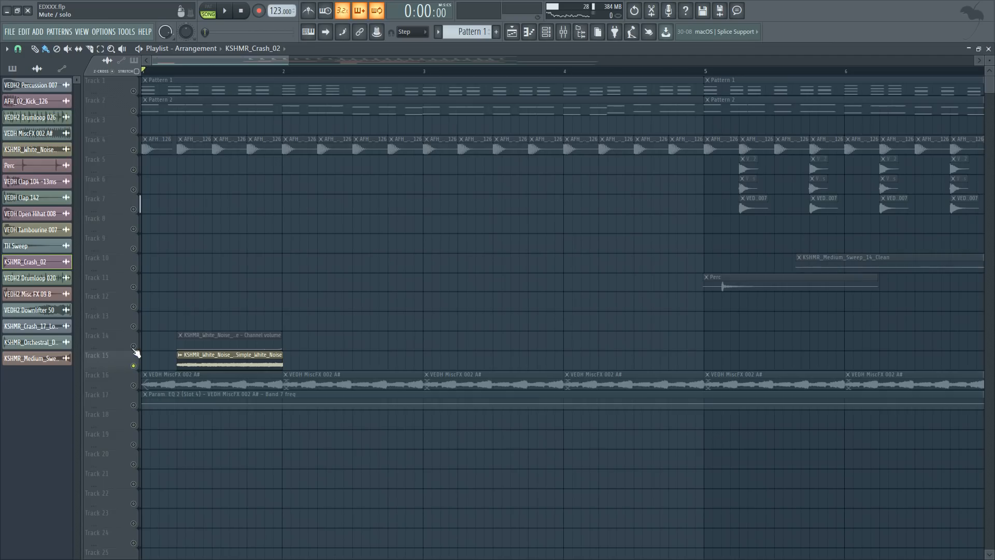
key(space)
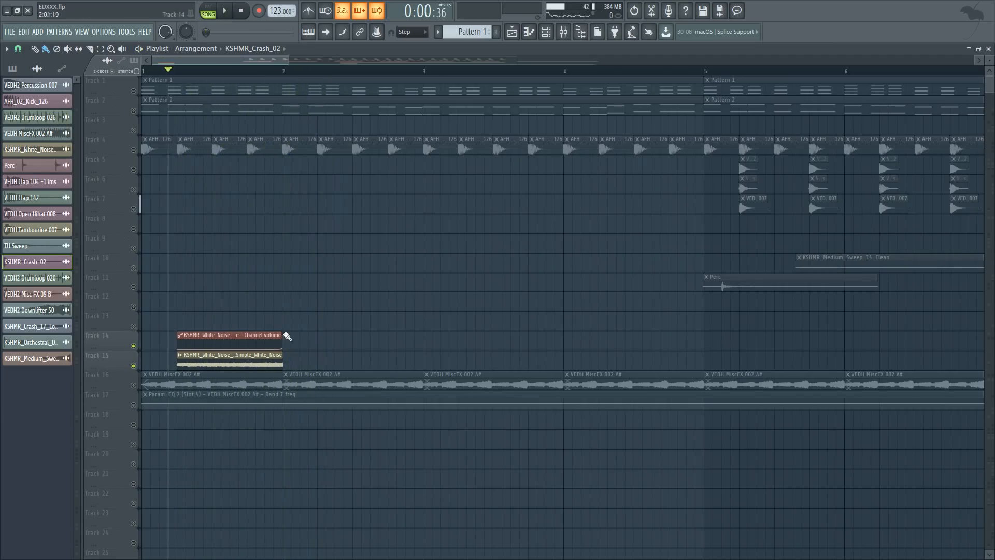
scroll(268, 345, up, 2)
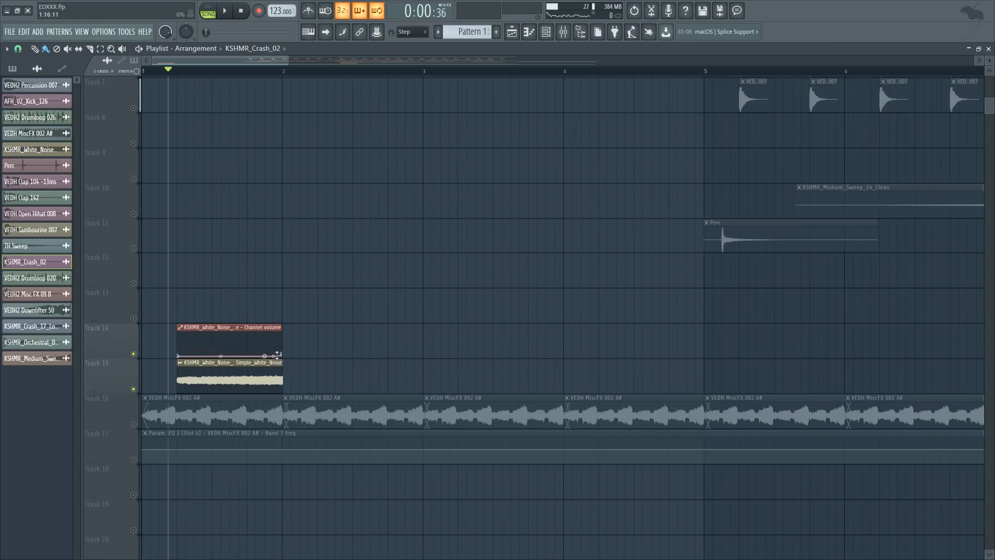
scroll(278, 360, down, 3)
scroll(215, 317, down, 3)
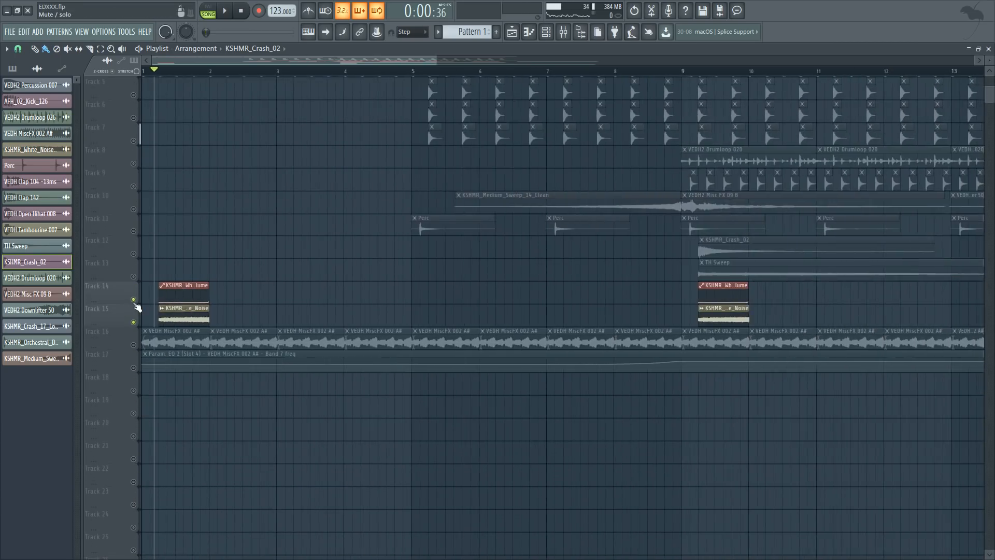
- Unsolo the white noise tracks to restore the full arrangement, and mute the pattern clips on Tracks 1 and 2
right_click(133, 300)
scroll(160, 224, up, 3)
click(134, 117)
click(133, 94)
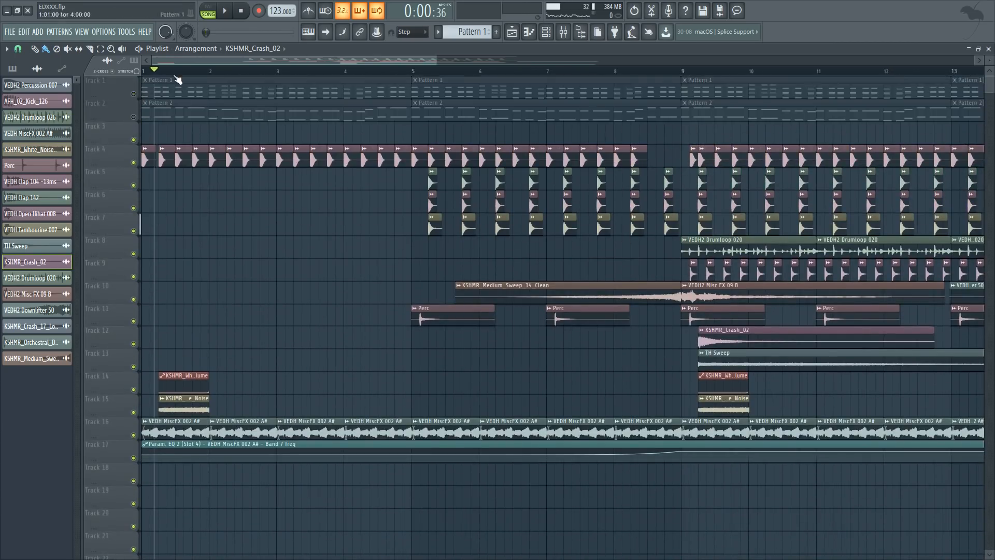
- Listen to the arrangement from bar 1 and from just before bar 9, play it through past bar 17, and stop playback
key(space)
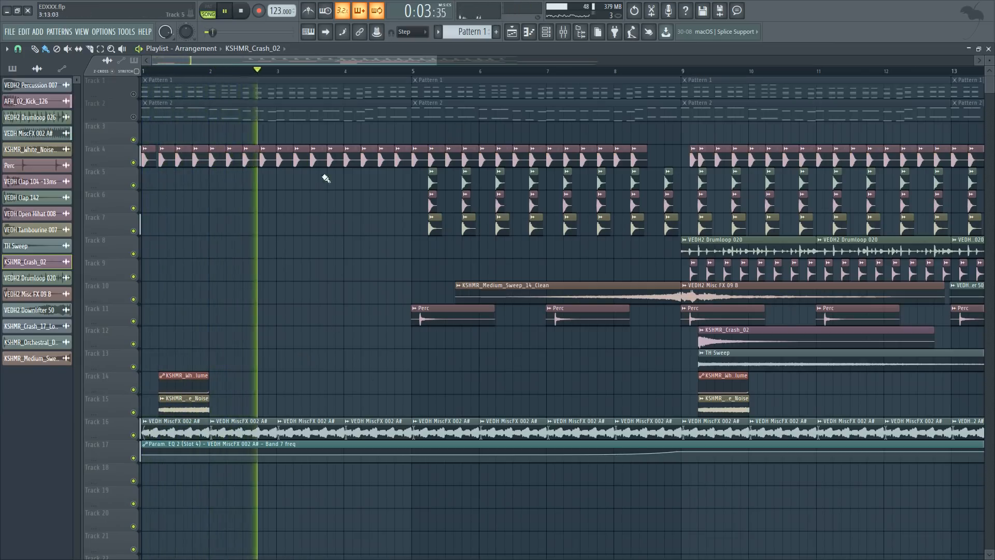
scroll(259, 84, down, 3)
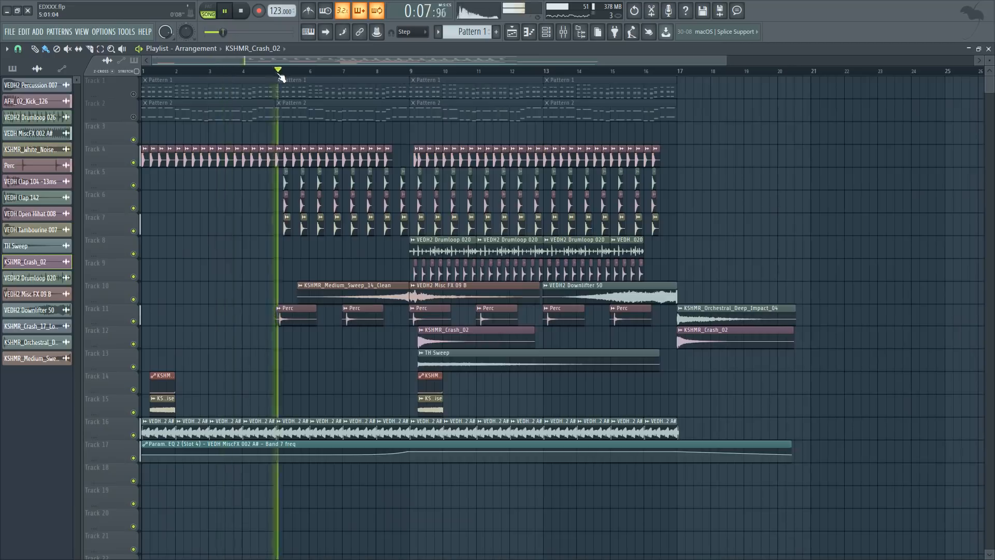
click(400, 71)
key(space)
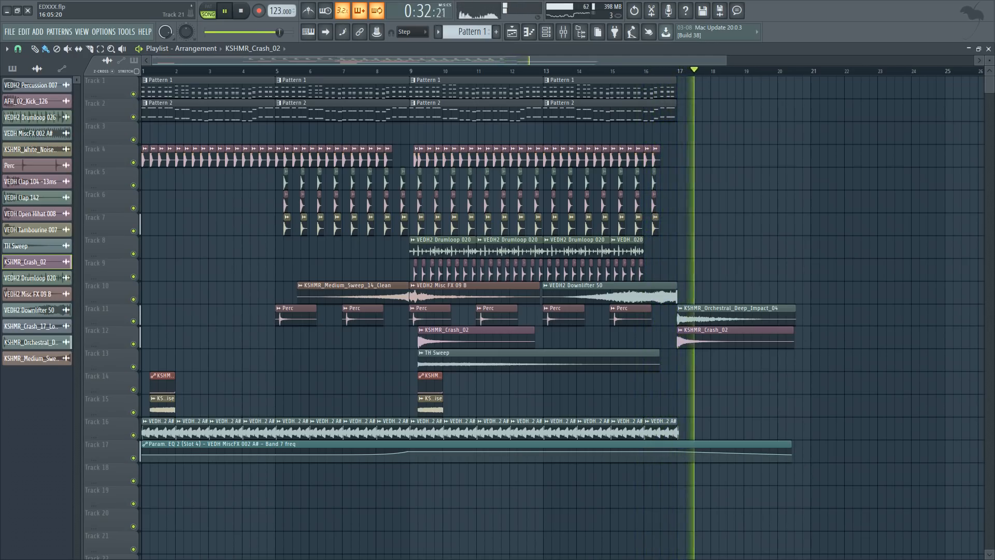
key(space)
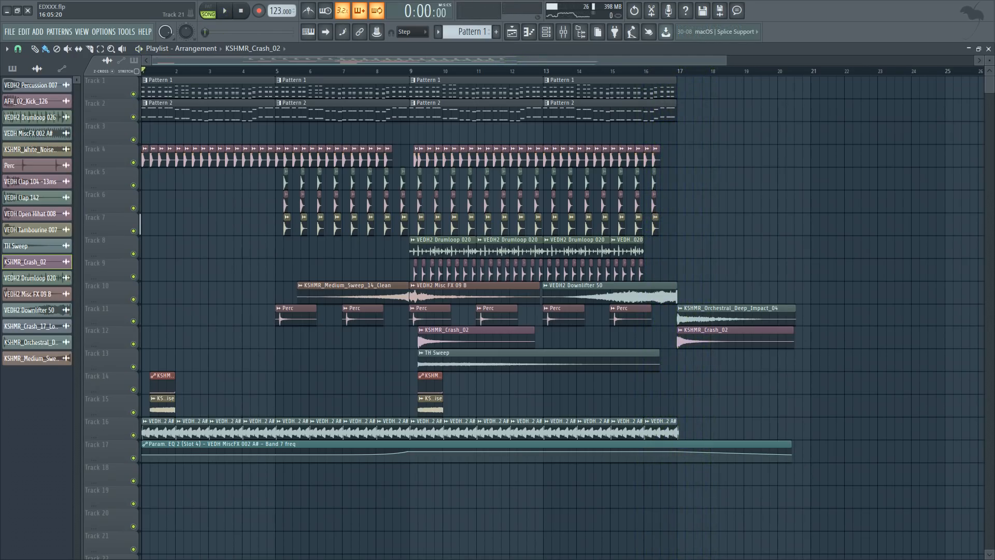